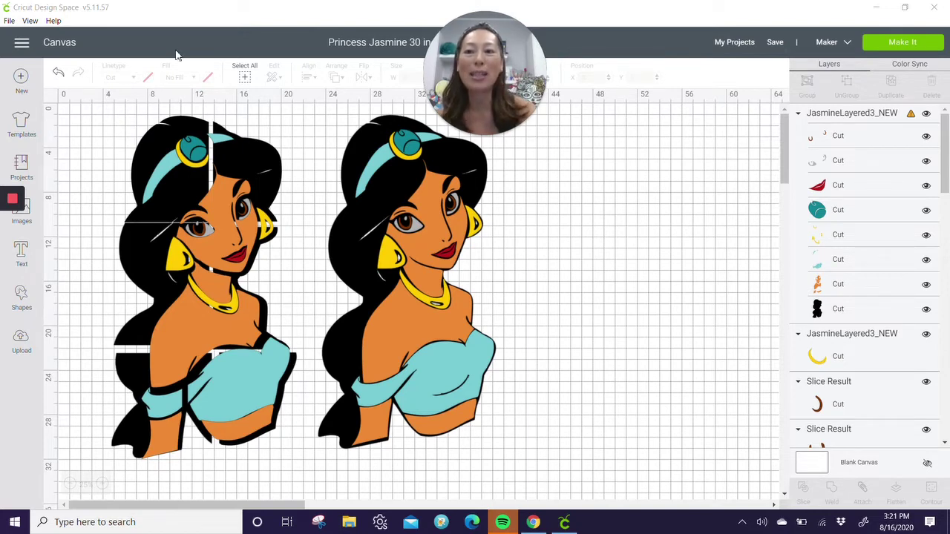
Step: Select the left Jasmine design, then select the right Jasmine as a group
drag(106, 119, 314, 474)
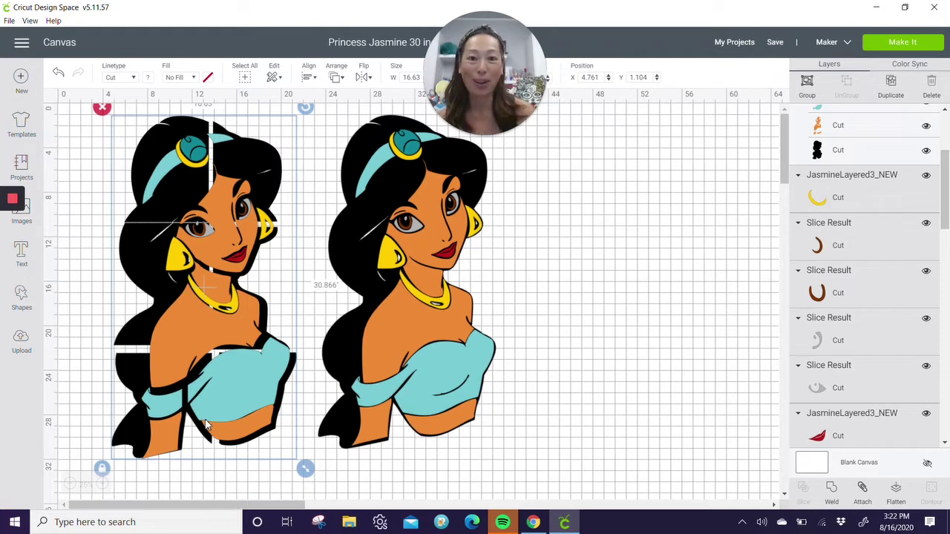
click(643, 421)
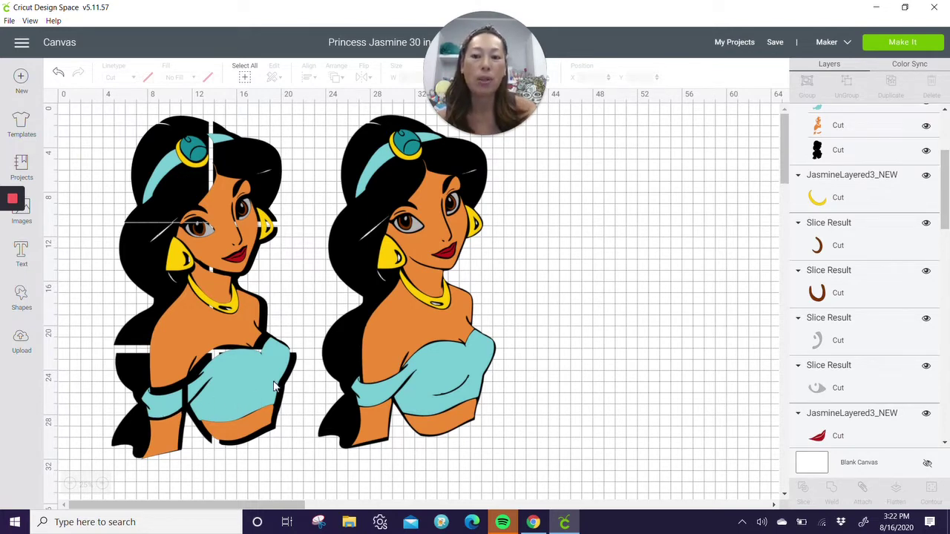
click(483, 375)
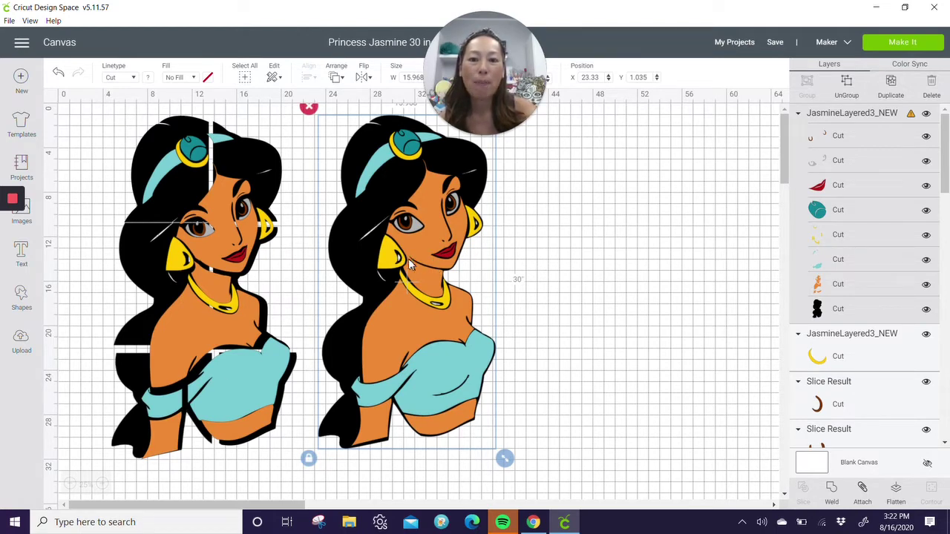
Step: Nudge a small orange piece of the left Jasmine slightly, then reselect the right Jasmine
click(223, 291)
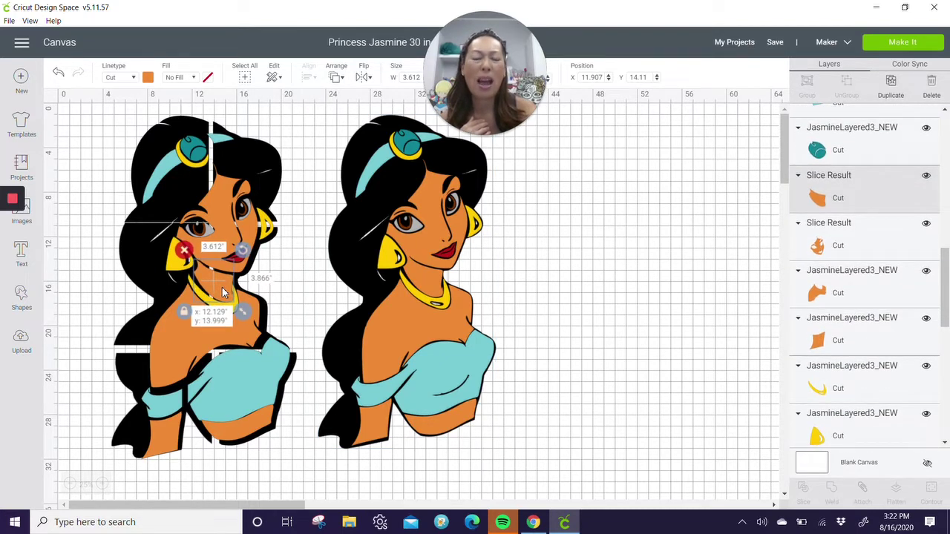
drag(223, 292, 223, 291)
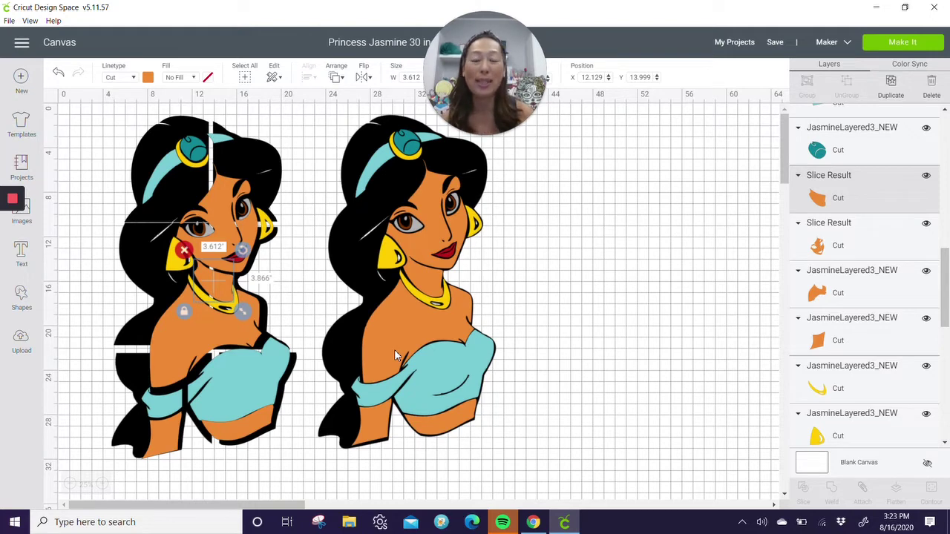
click(520, 376)
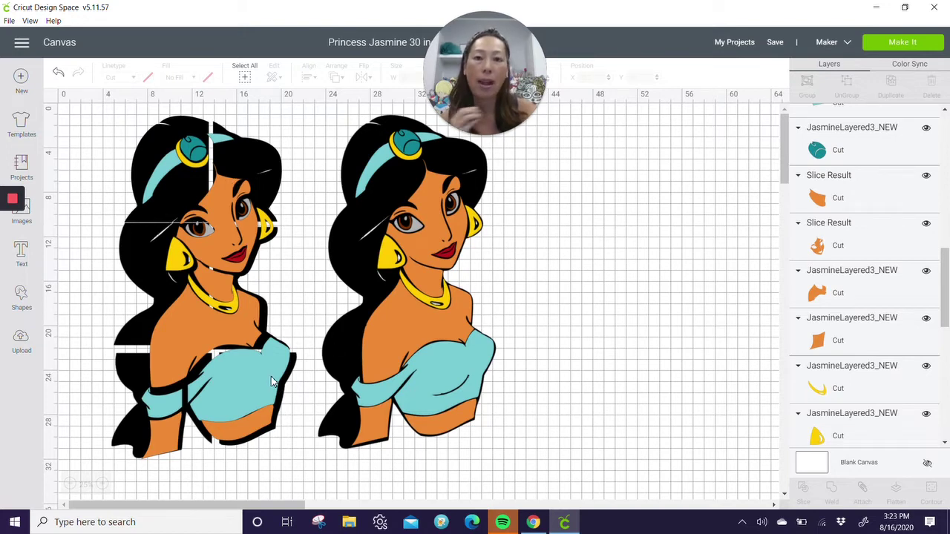
click(359, 229)
Step: Shift the right Jasmine slightly right and down, and set its height to 40 then back to 30 inches
drag(386, 234, 421, 259)
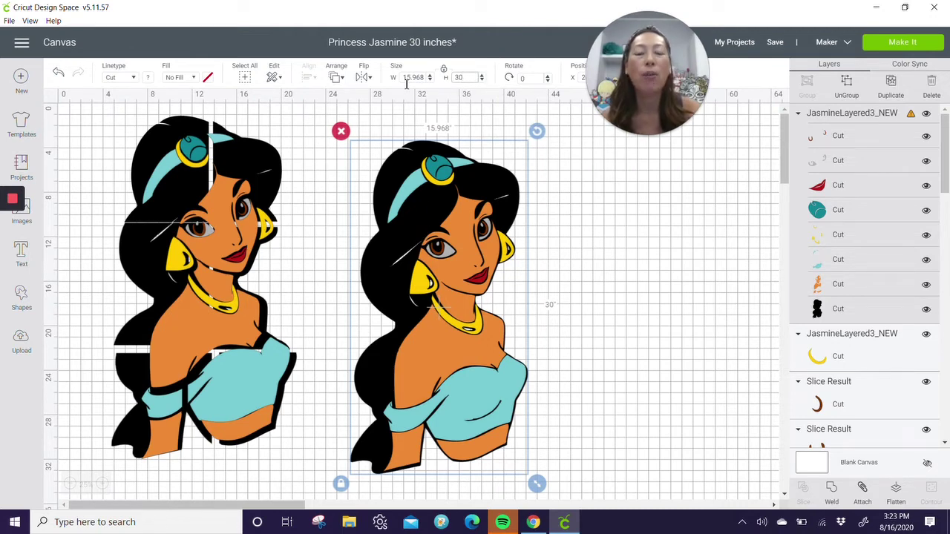
double_click(470, 78)
text(40)
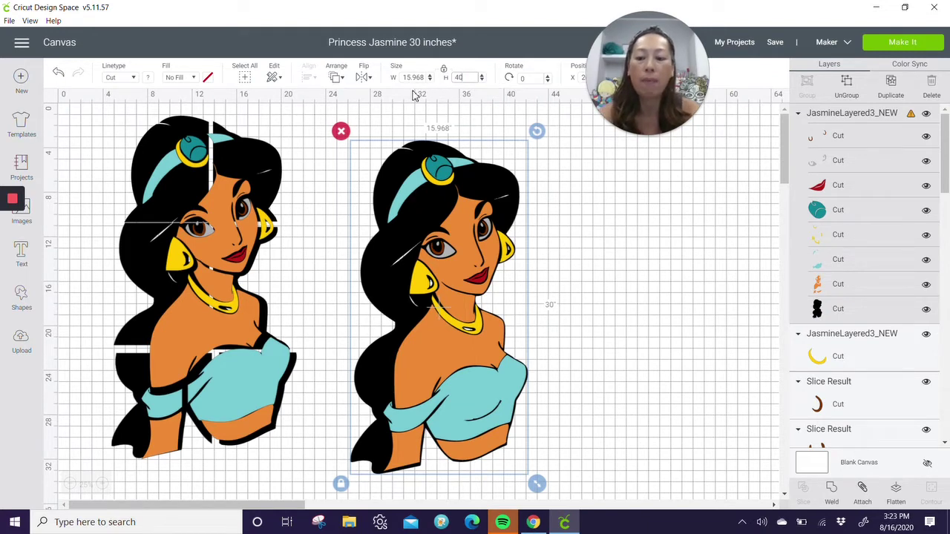
key(Tab)
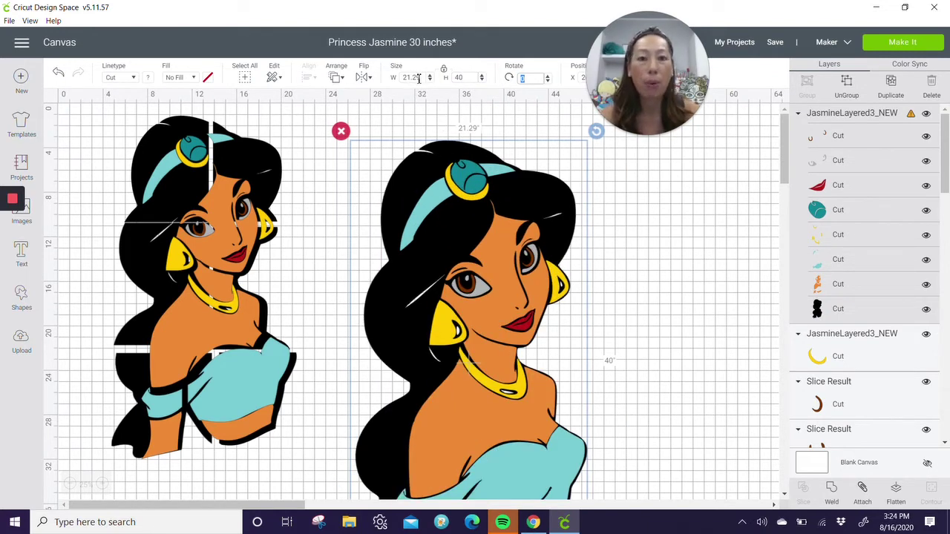
double_click(471, 78)
text(30)
key(Tab)
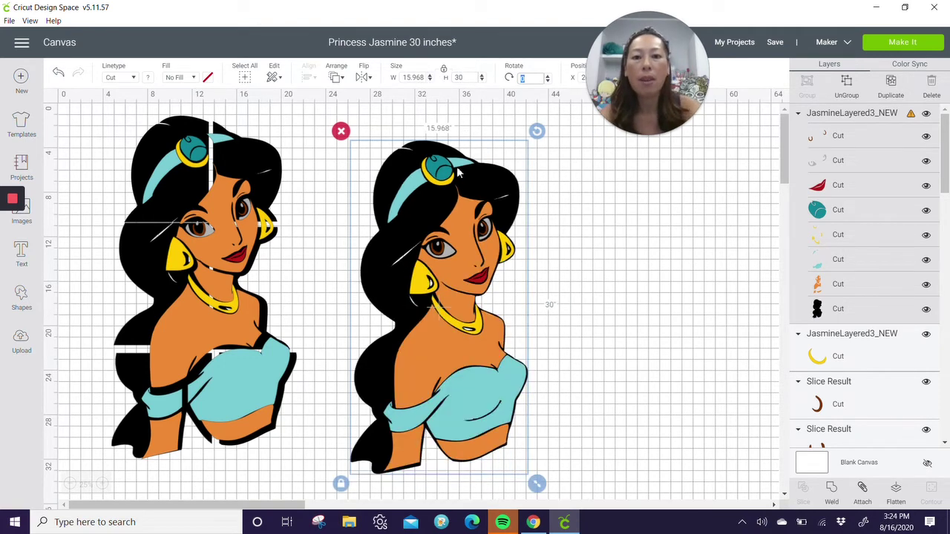
Step: Ungroup the right Jasmine and drag its teal gem and teal headband-and-top layer to the right
click(846, 83)
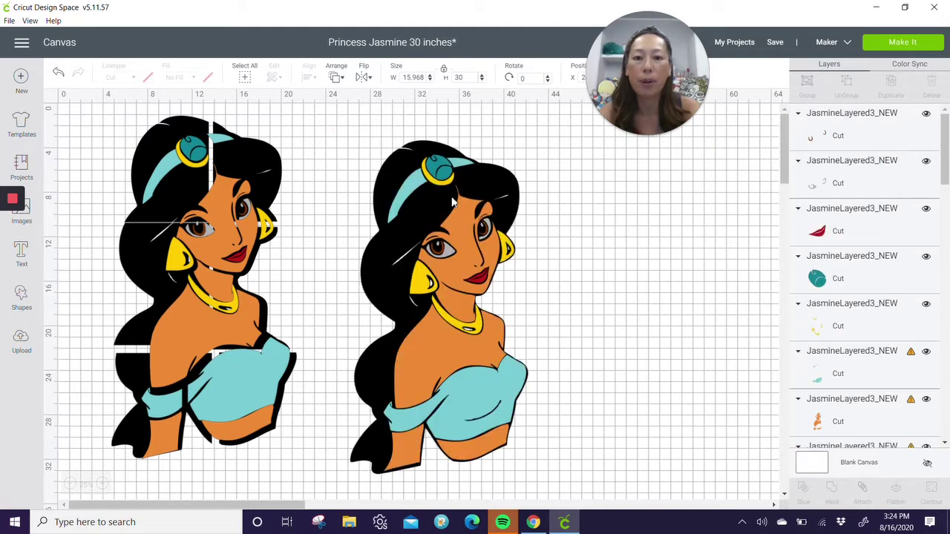
click(442, 169)
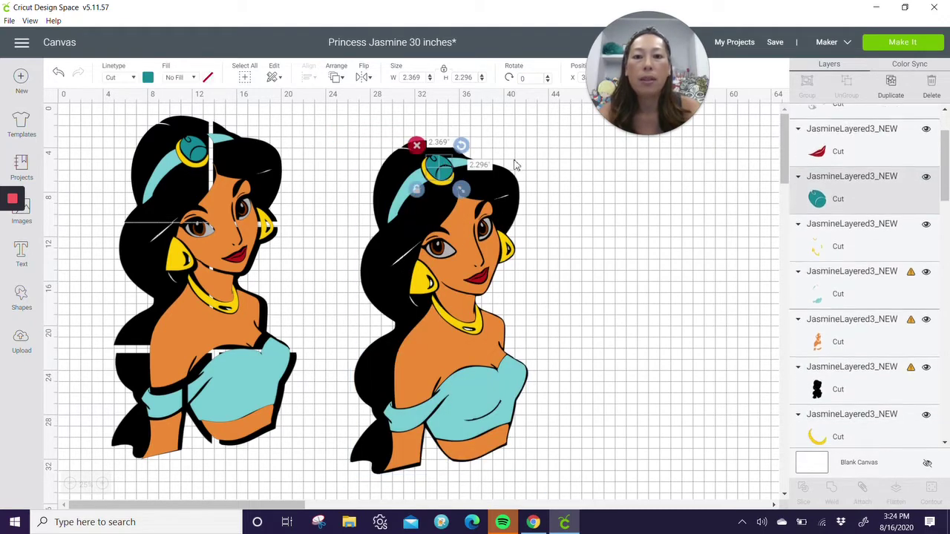
drag(442, 170, 654, 183)
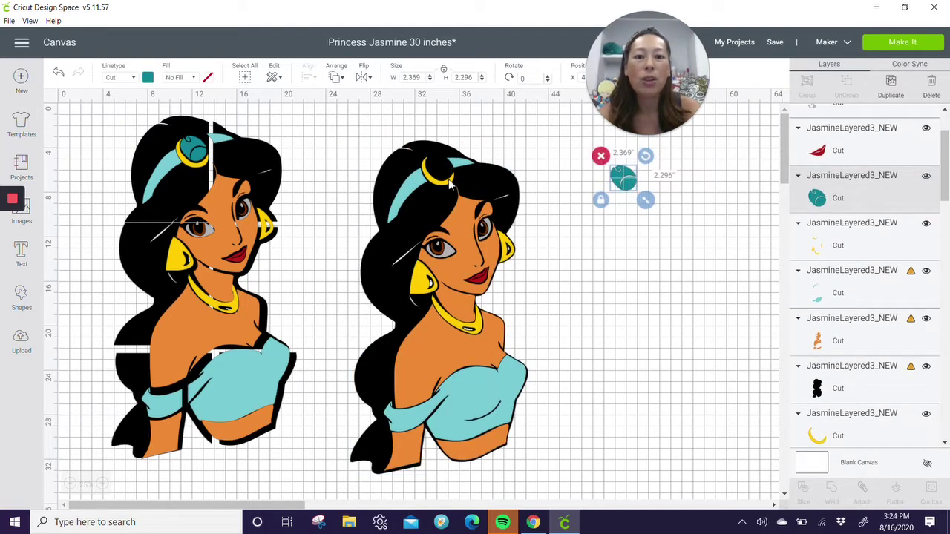
click(423, 189)
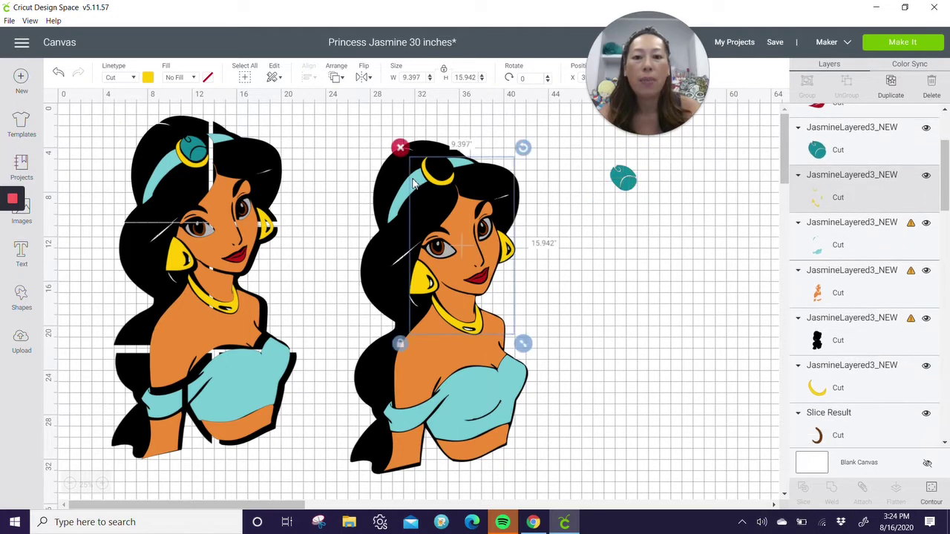
drag(404, 190, 603, 220)
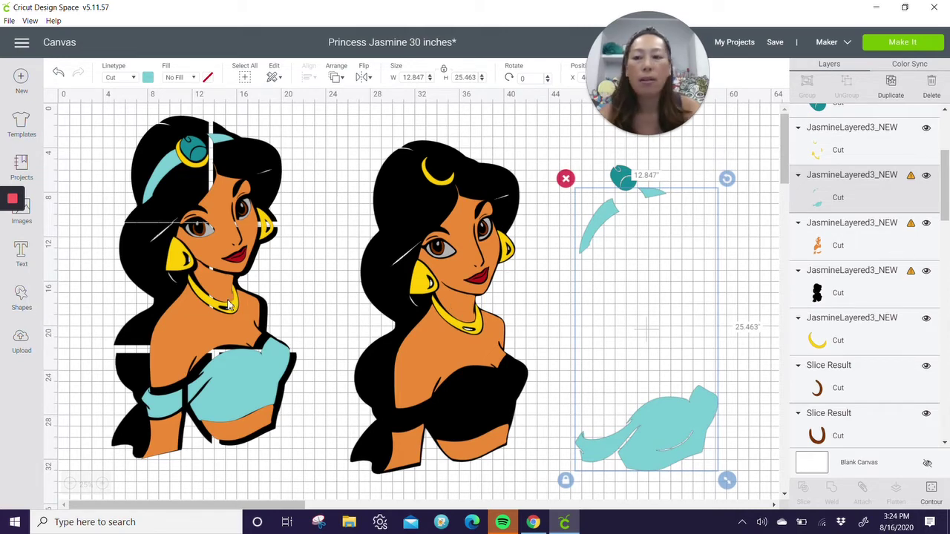
Step: Add a square from Shapes and position it beside the teal pieces
click(29, 301)
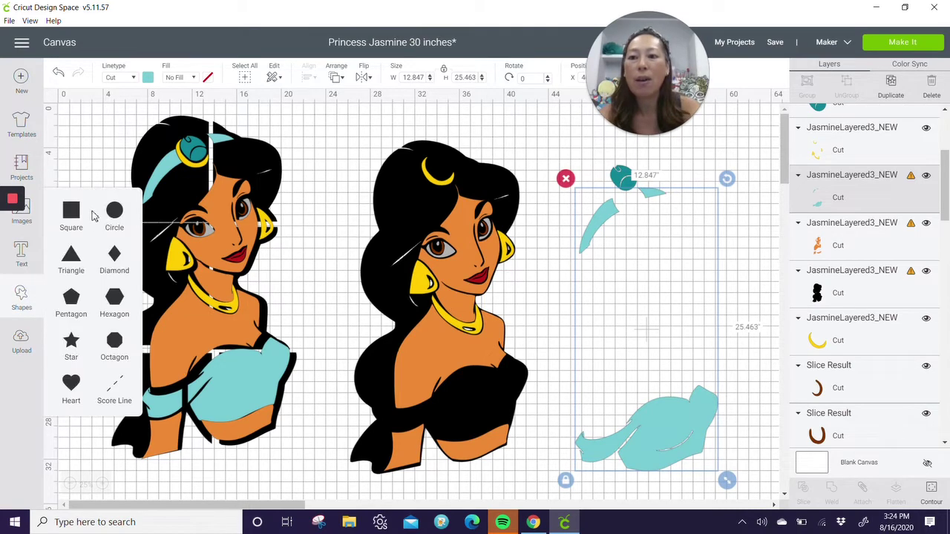
click(71, 215)
drag(140, 178, 660, 343)
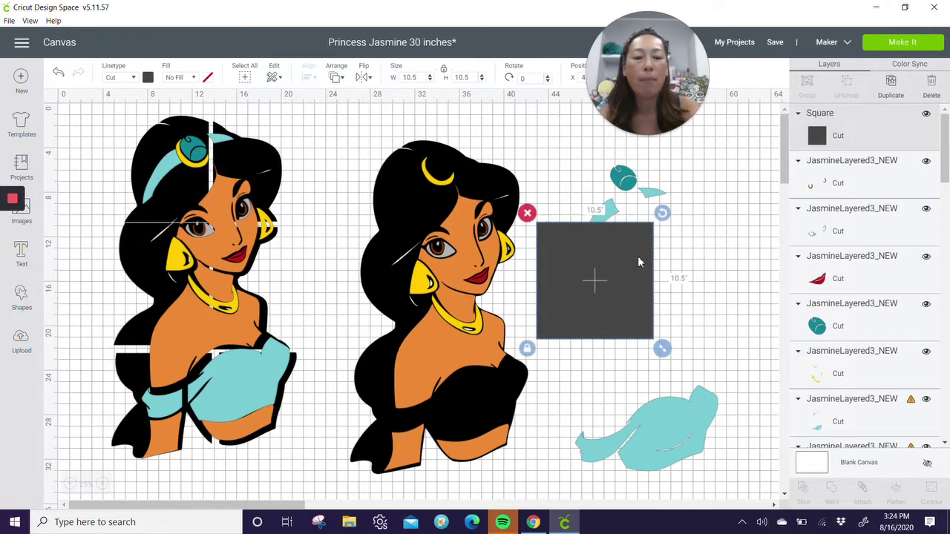
drag(633, 249, 611, 226)
drag(684, 476, 620, 283)
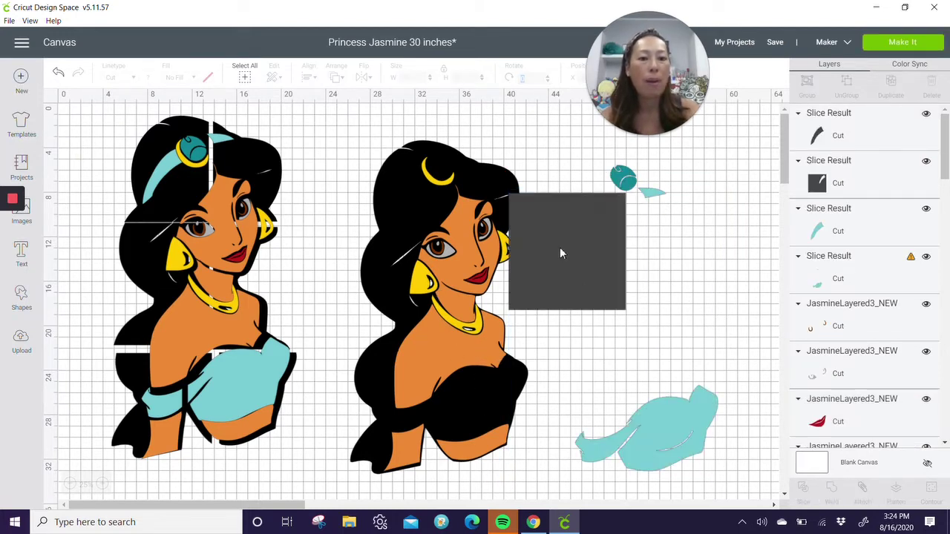
drag(559, 253, 705, 256)
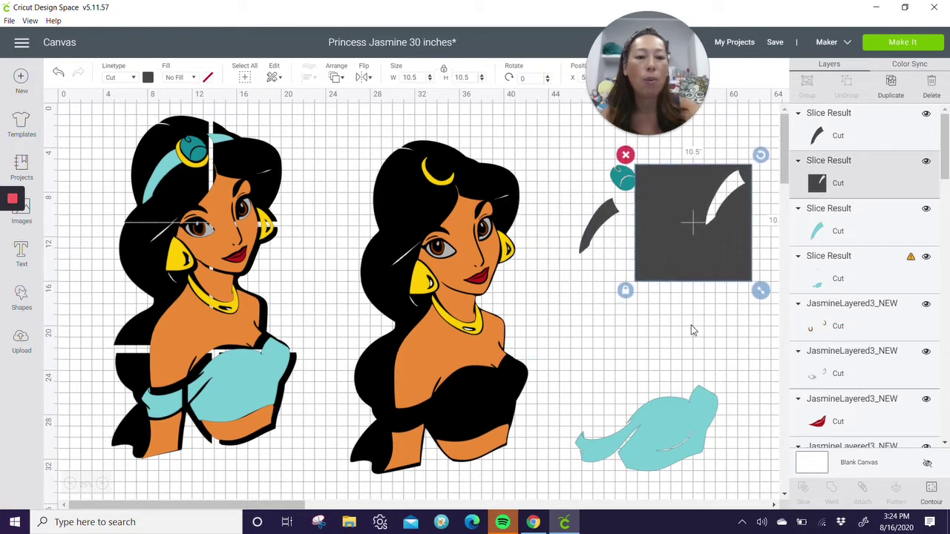
click(735, 369)
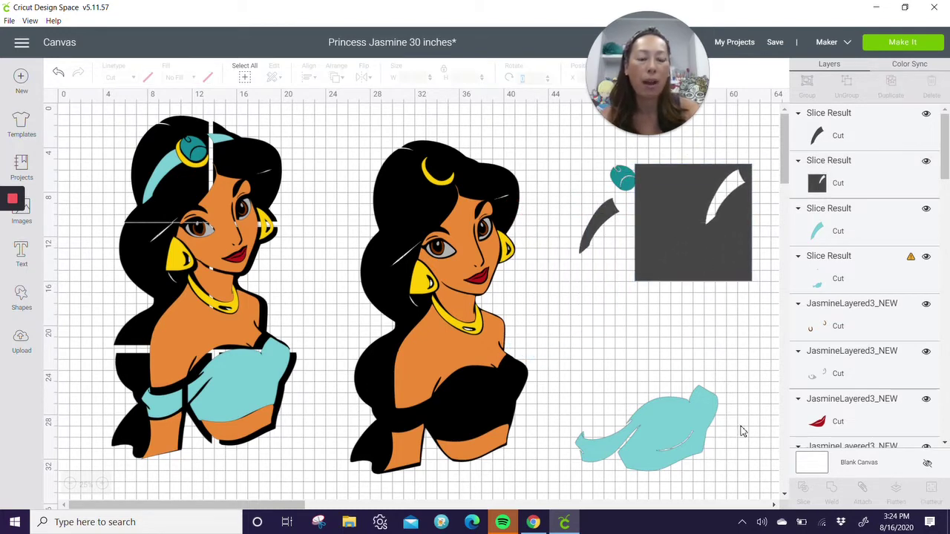
Step: Slice the square against the lower teal piece and delete the grey square and small black scrap
drag(740, 426, 683, 272)
click(806, 483)
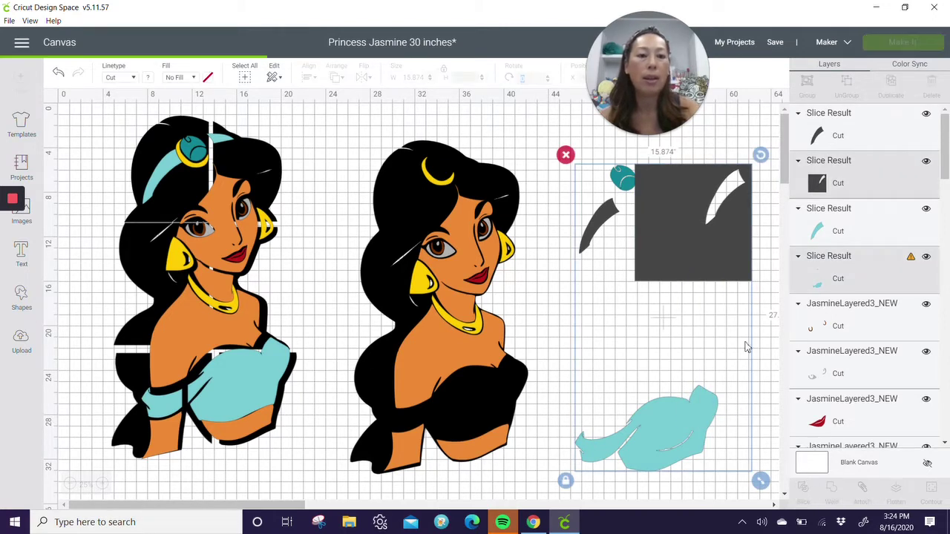
drag(690, 197, 700, 240)
click(645, 220)
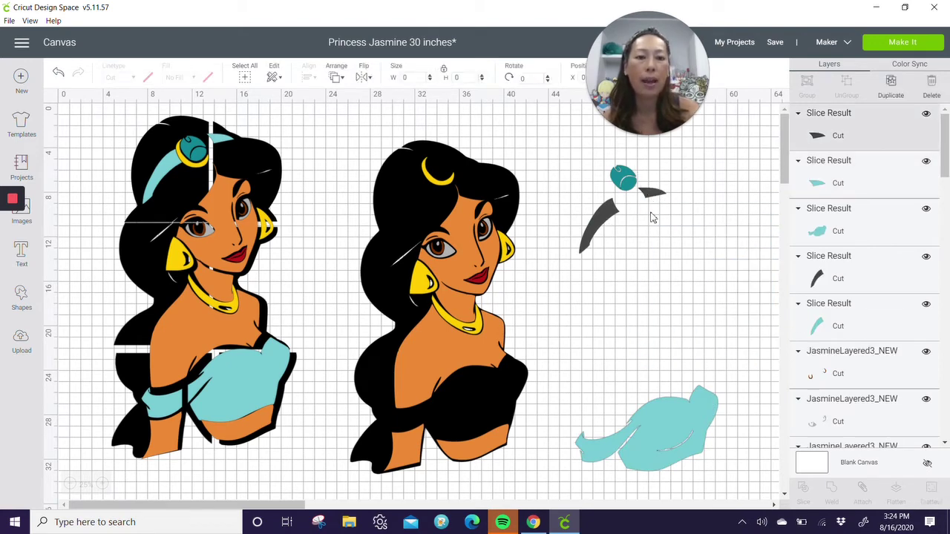
drag(648, 199, 650, 254)
click(631, 247)
Step: Delete the dark curved scrap and move the large teal top piece upward
click(607, 223)
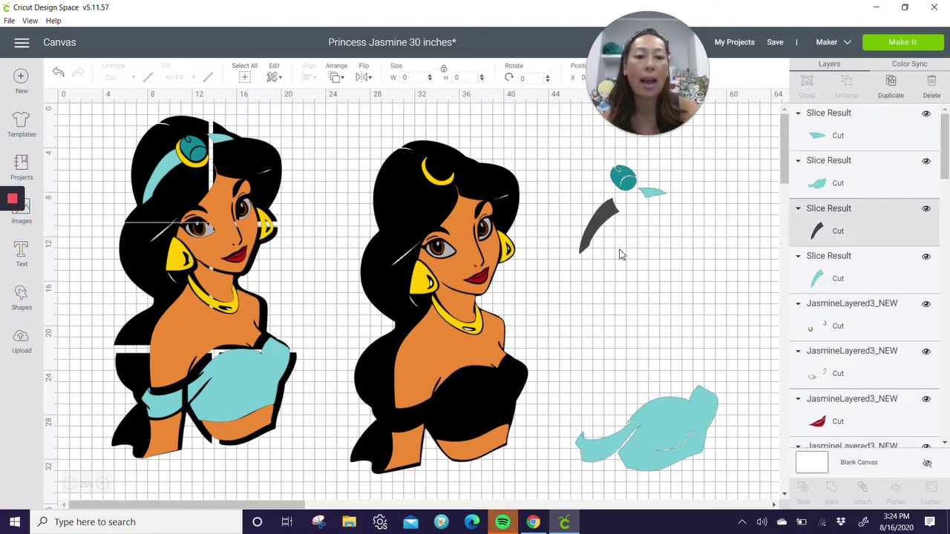
drag(607, 201, 633, 241)
click(600, 247)
click(668, 204)
drag(687, 399, 677, 321)
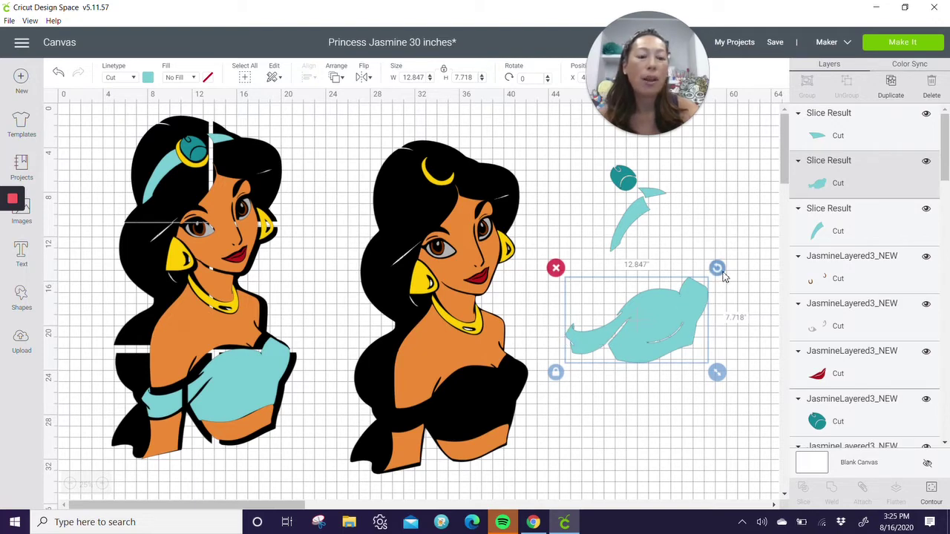
Step: Rotate the teal top to about 340.12°, set it by the headband pieces, and pull the yellow layer away
drag(722, 270, 709, 248)
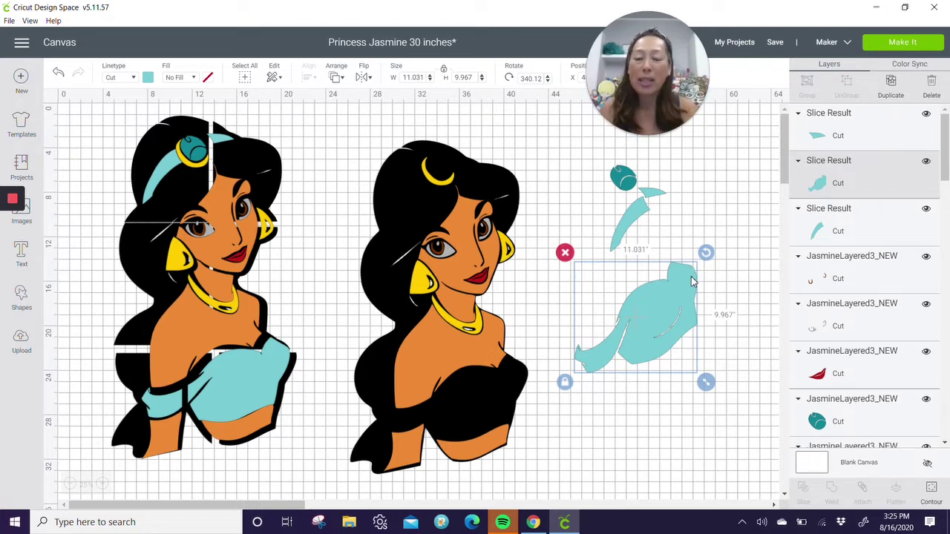
drag(641, 314, 674, 244)
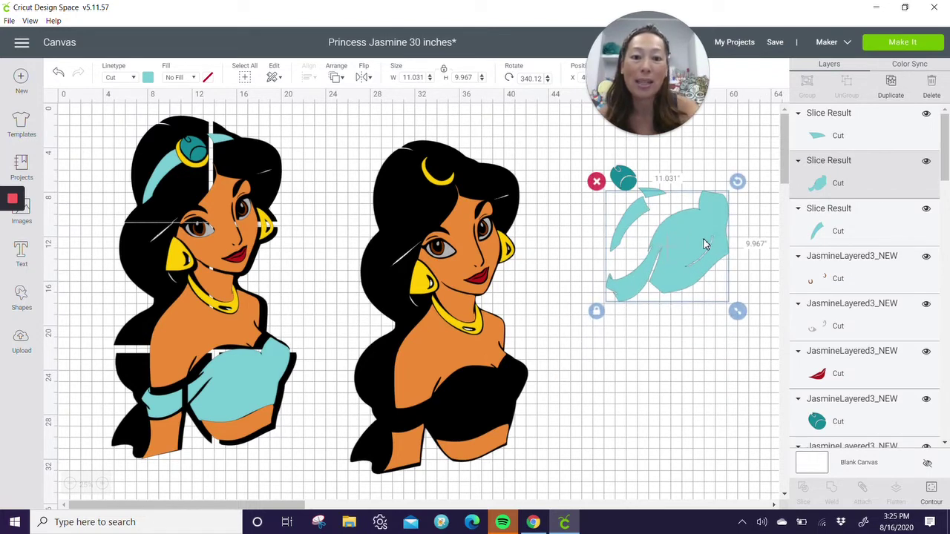
click(445, 185)
drag(464, 209, 588, 314)
Step: Add a 14-inch square from Shapes next to the yellow pieces
click(42, 307)
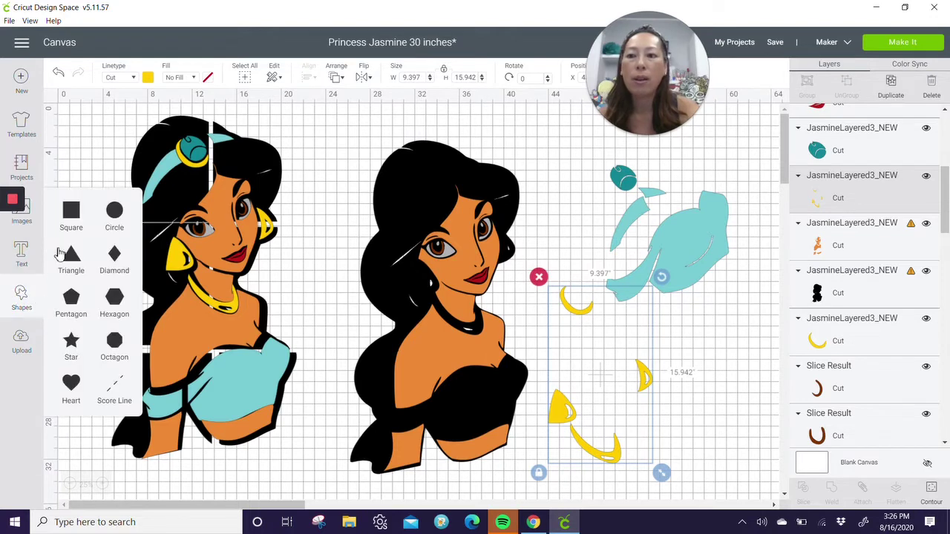
click(74, 215)
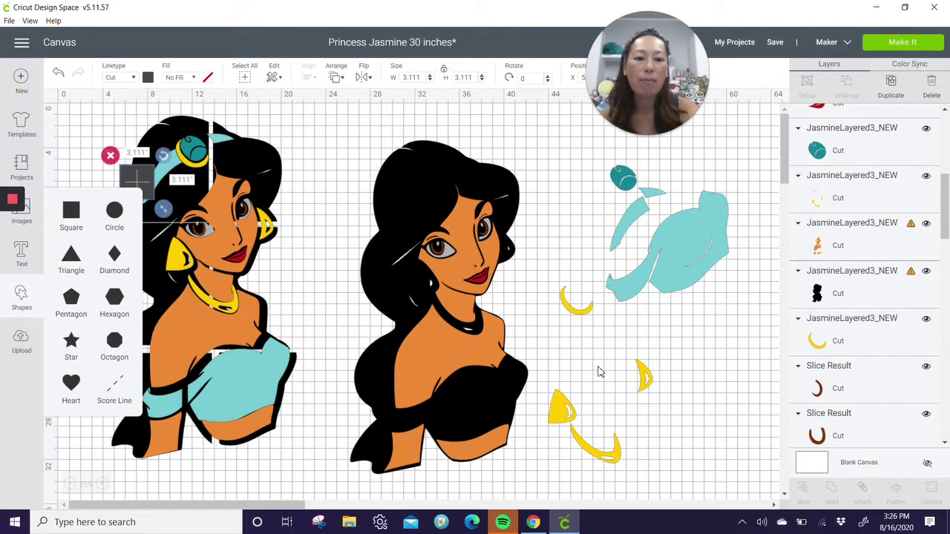
drag(145, 181, 684, 376)
text(14)
key(Return)
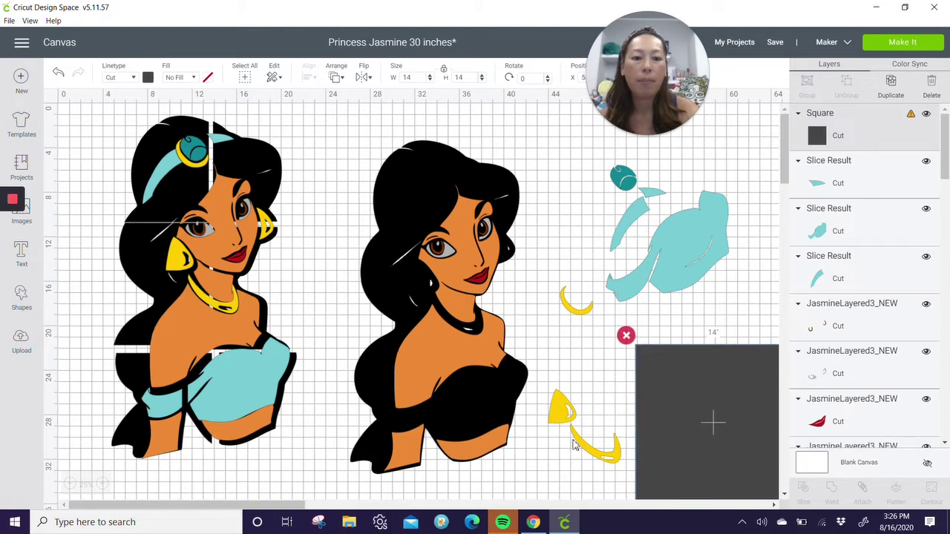
Step: Slice the yellow pieces against the square and reposition a yellow slice beside the face
click(573, 442)
drag(586, 494, 688, 386)
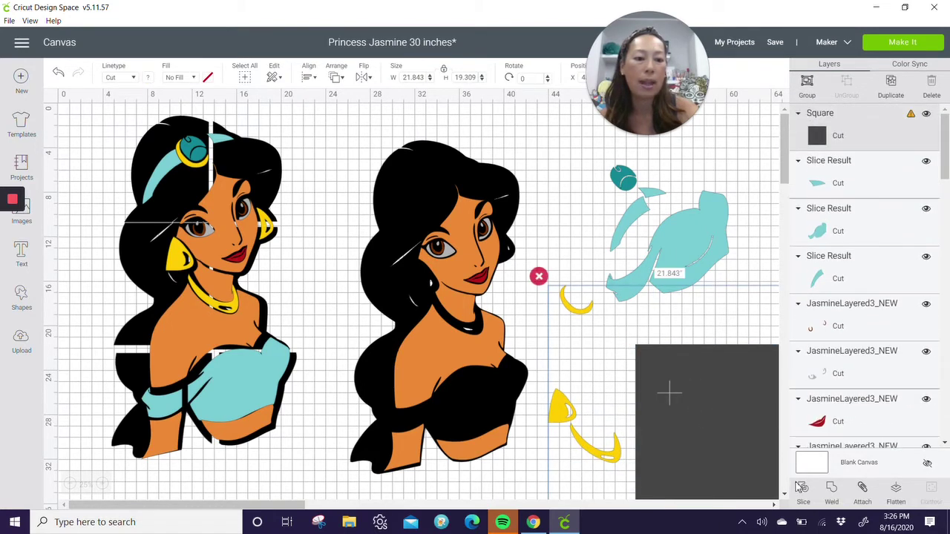
click(802, 488)
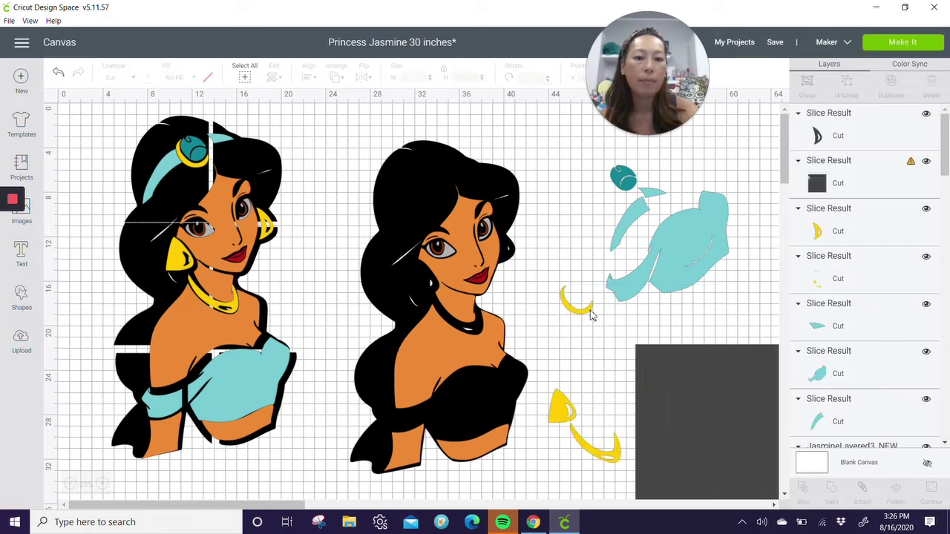
drag(592, 316, 609, 396)
drag(643, 349, 496, 486)
drag(614, 417, 623, 434)
click(593, 363)
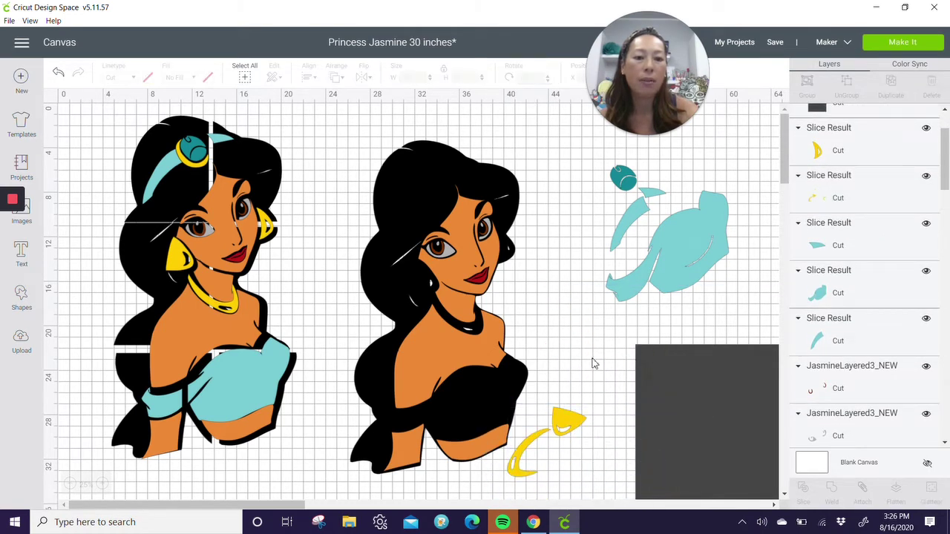
drag(593, 364, 583, 456)
Step: Slice another yellow piece with the grey square and move it off the square
scroll(627, 386, down, 1)
scroll(627, 386, down, 2)
drag(582, 272, 670, 365)
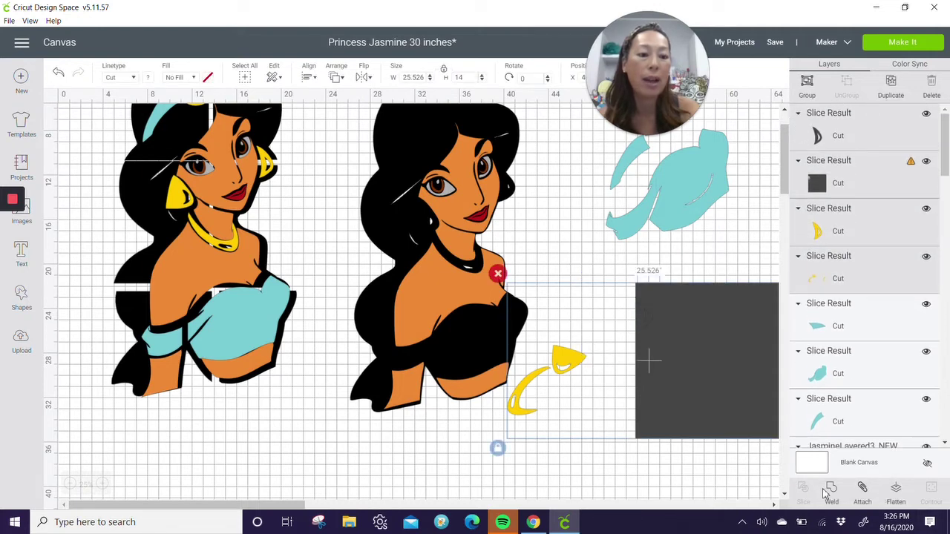
click(632, 458)
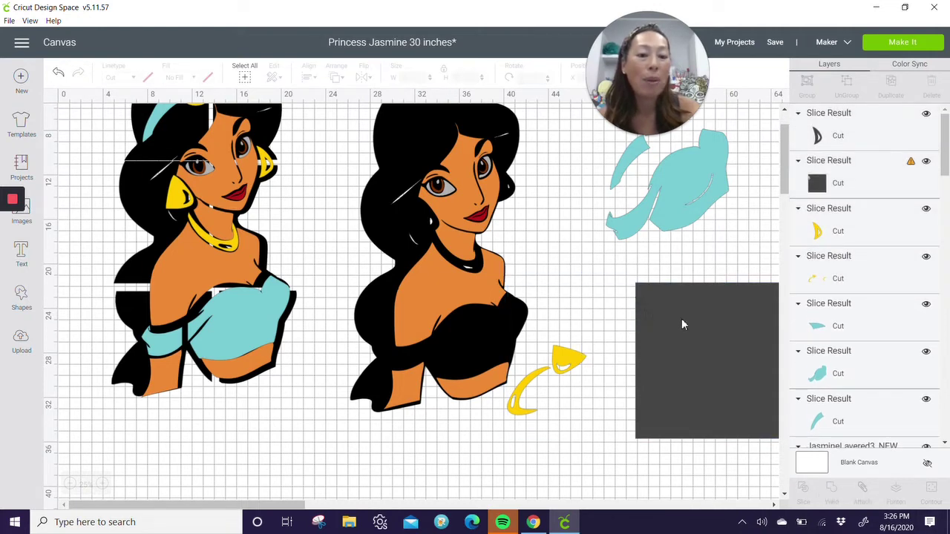
drag(678, 469, 559, 349)
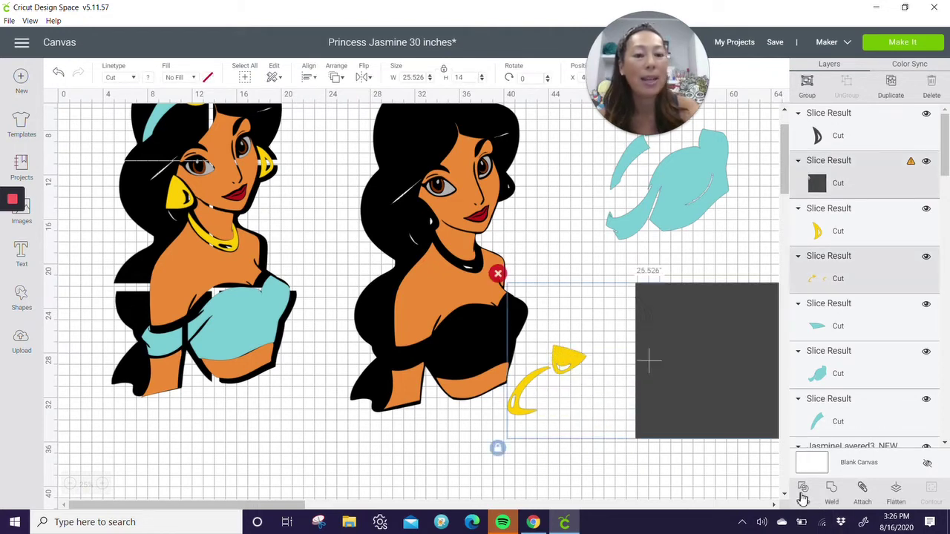
click(803, 493)
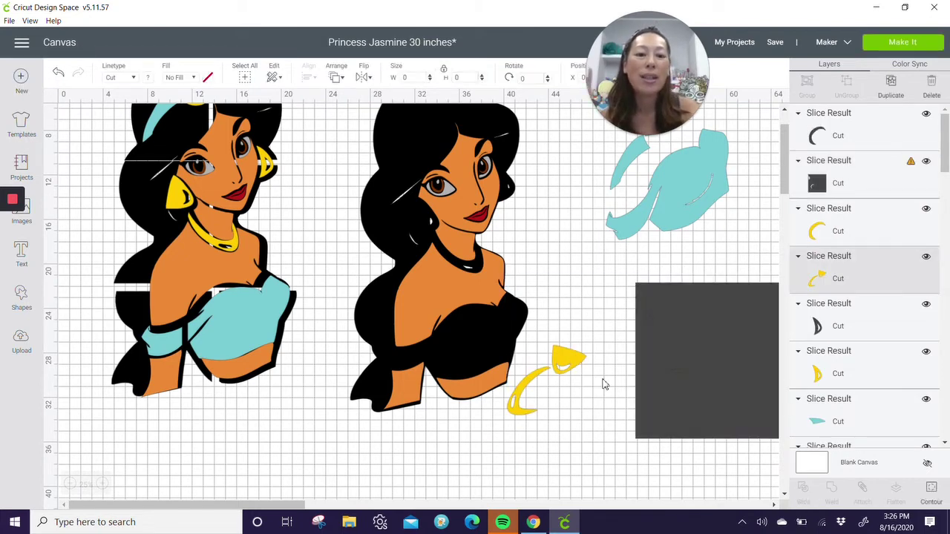
drag(579, 357, 657, 358)
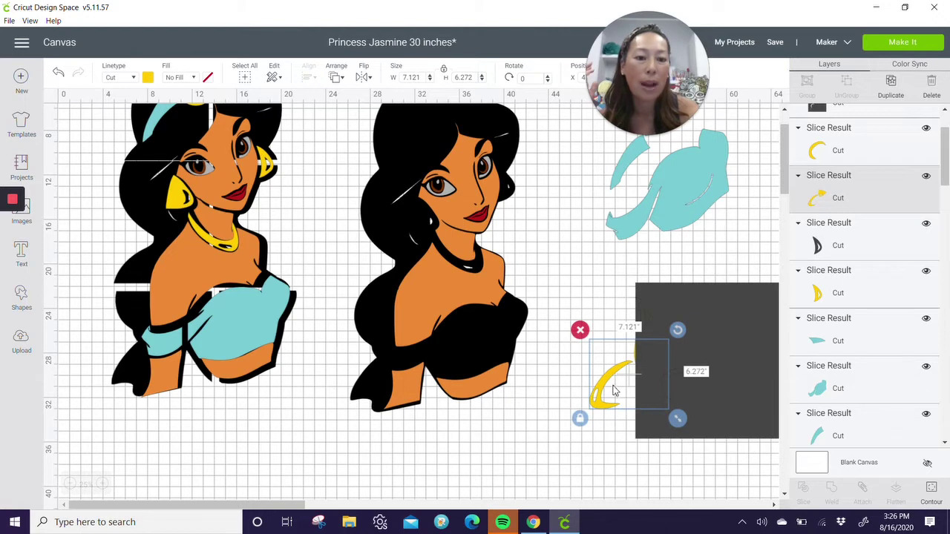
drag(614, 390, 618, 390)
click(570, 349)
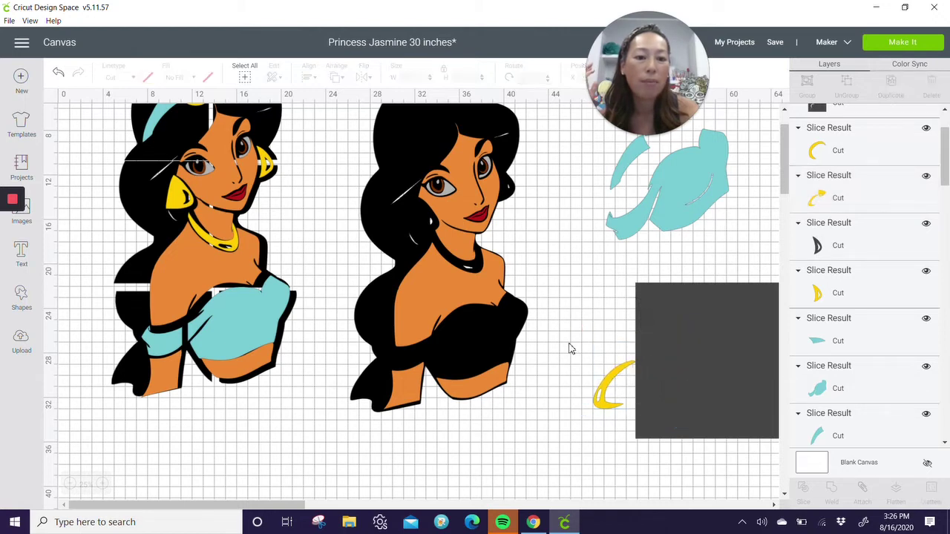
Step: Slice the yellow piece with the dark rectangle and delete the leftover rectangle
drag(568, 350, 646, 369)
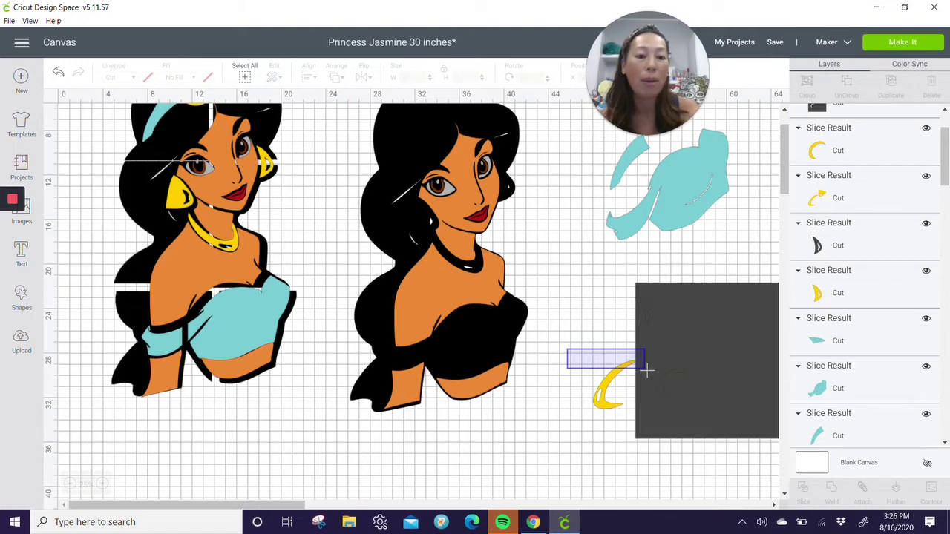
drag(645, 369, 646, 369)
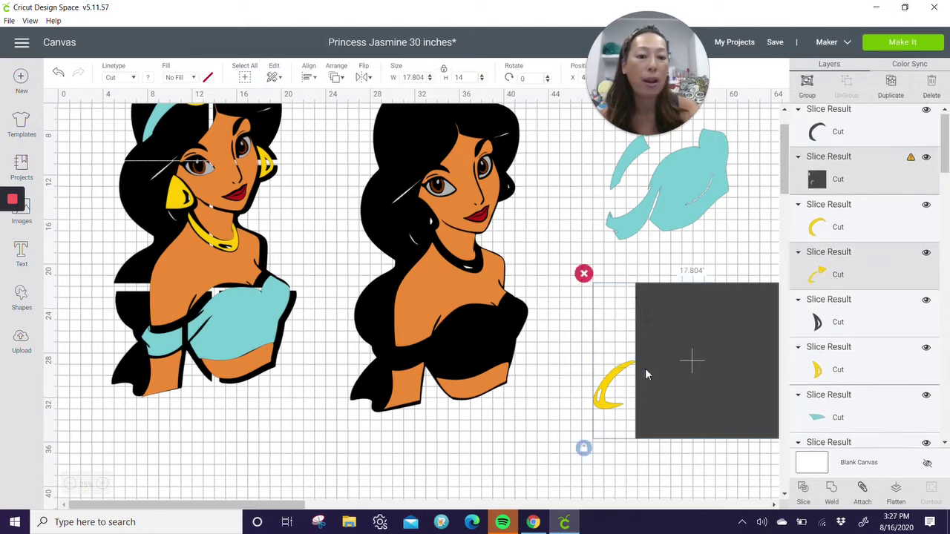
click(806, 484)
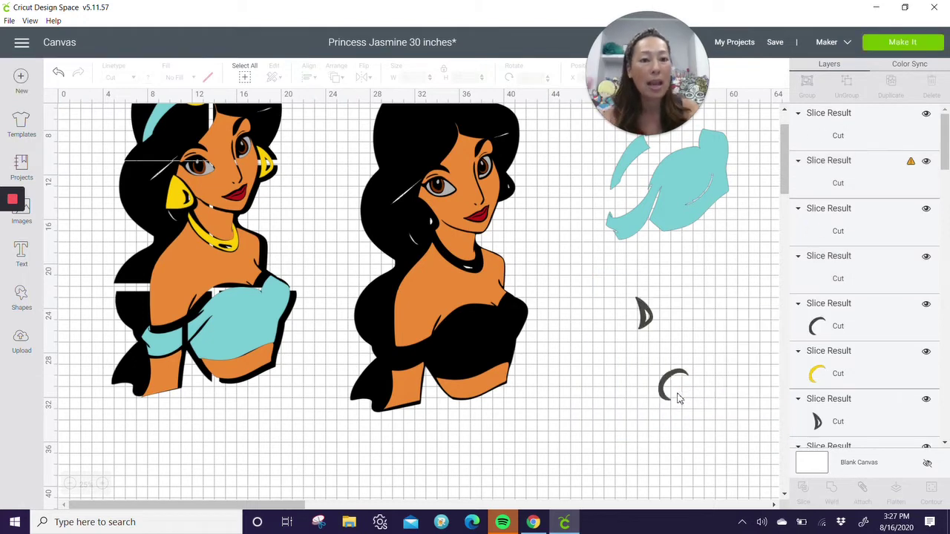
drag(711, 312, 581, 392)
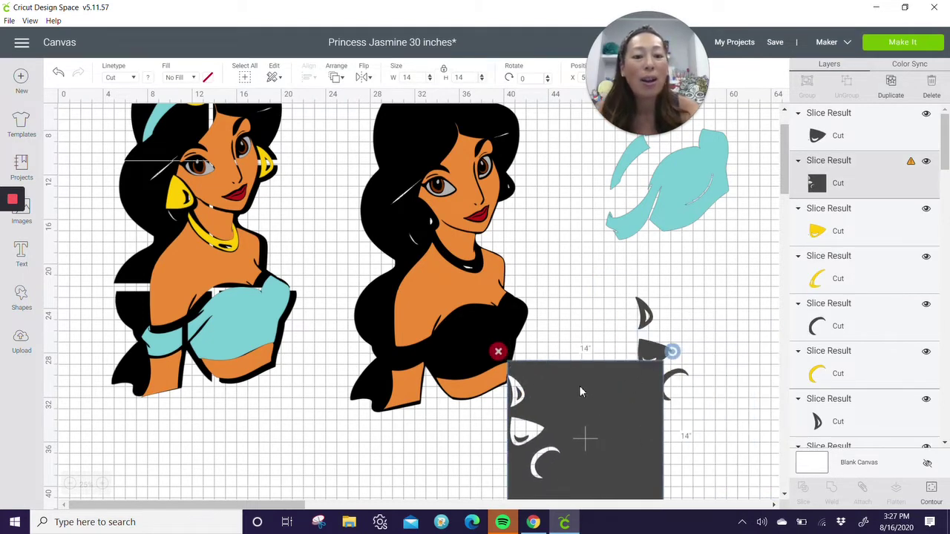
click(498, 352)
Step: Pile up the remaining dark C-shaped and teardrop scraps and delete them
drag(646, 361, 642, 429)
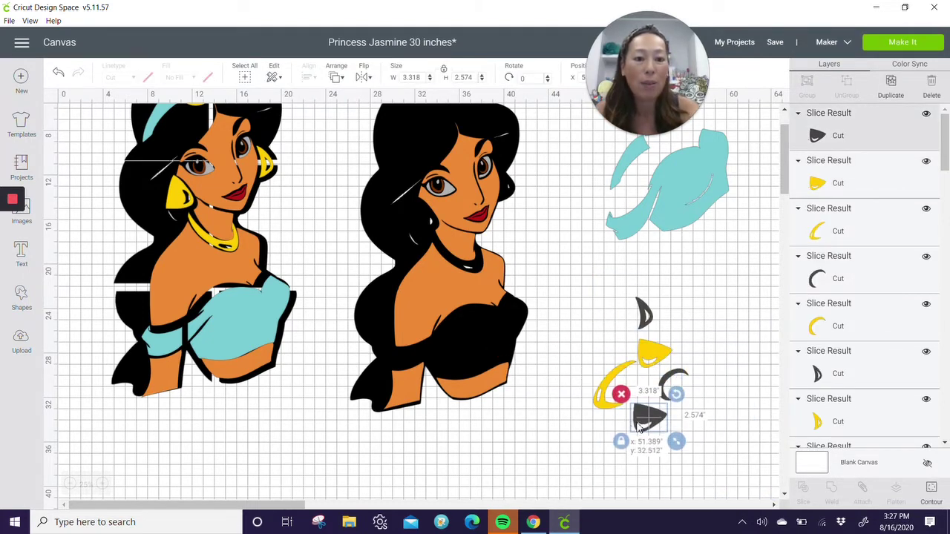
drag(676, 369, 642, 435)
click(690, 392)
click(645, 310)
drag(646, 308, 642, 436)
click(682, 465)
click(644, 432)
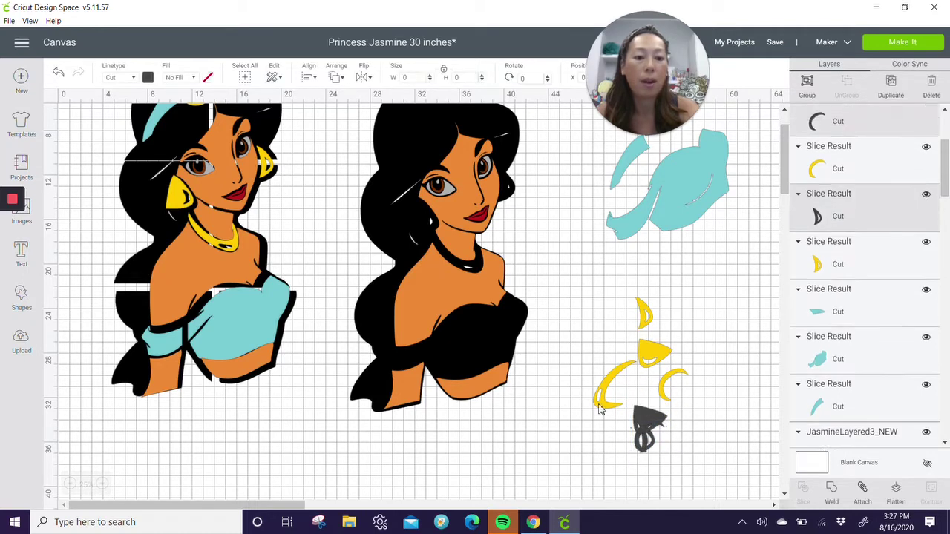
key(Delete)
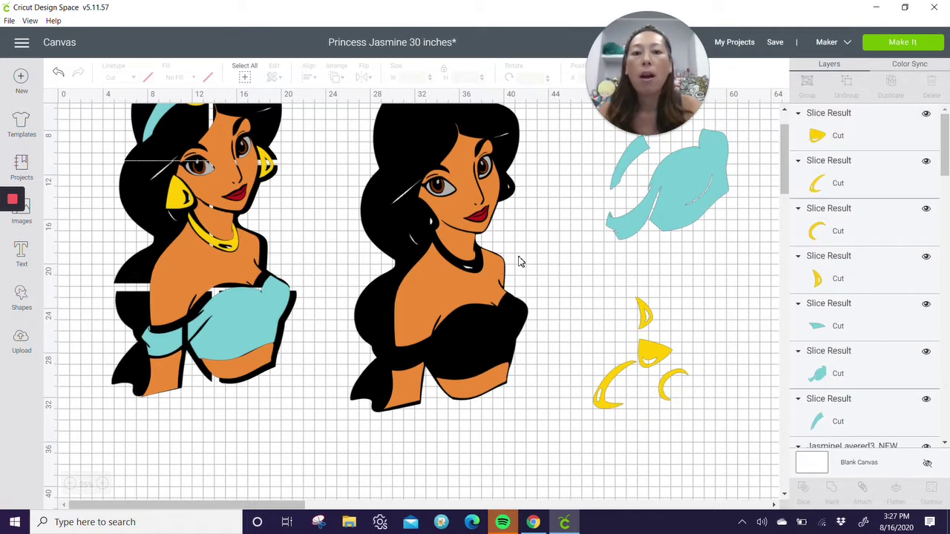
Step: Move the red lips and brown face pieces off the middle Jasmine to the right
drag(493, 223, 646, 286)
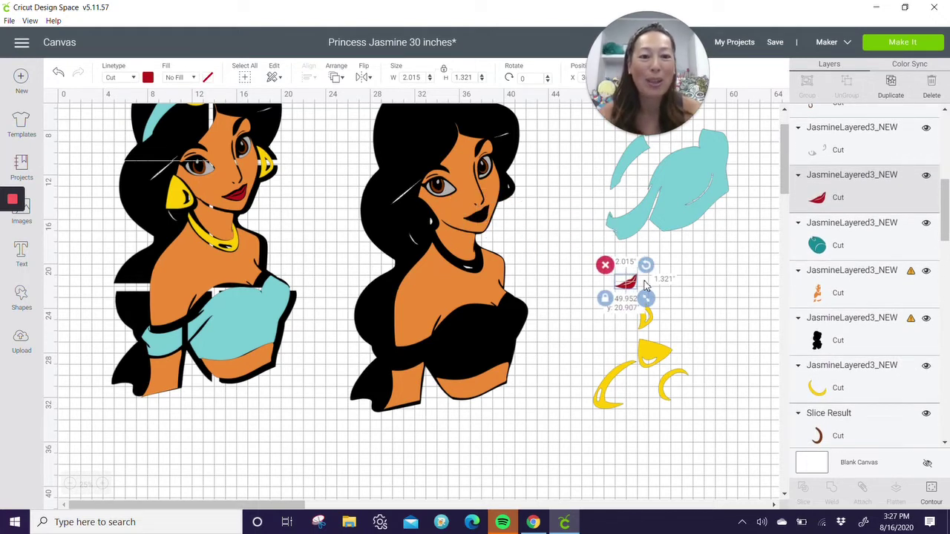
drag(646, 285, 705, 279)
drag(449, 194, 563, 289)
Step: Add a square from Shapes over the middle Jasmine's body, enlarged to about 15.889 inches
click(33, 296)
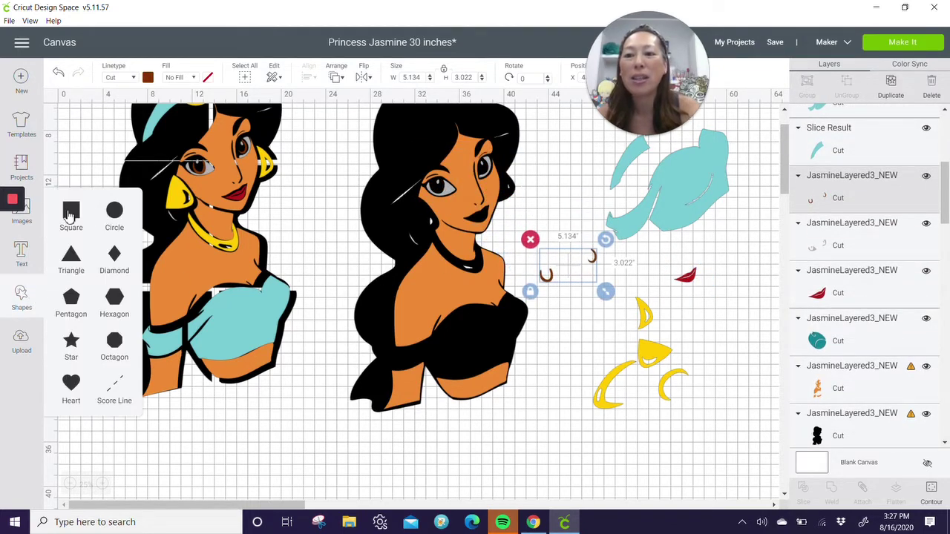
click(71, 213)
drag(127, 168, 419, 364)
drag(443, 397, 577, 499)
Step: Place the small brown piece over the square's edge and slice them
drag(594, 263, 595, 282)
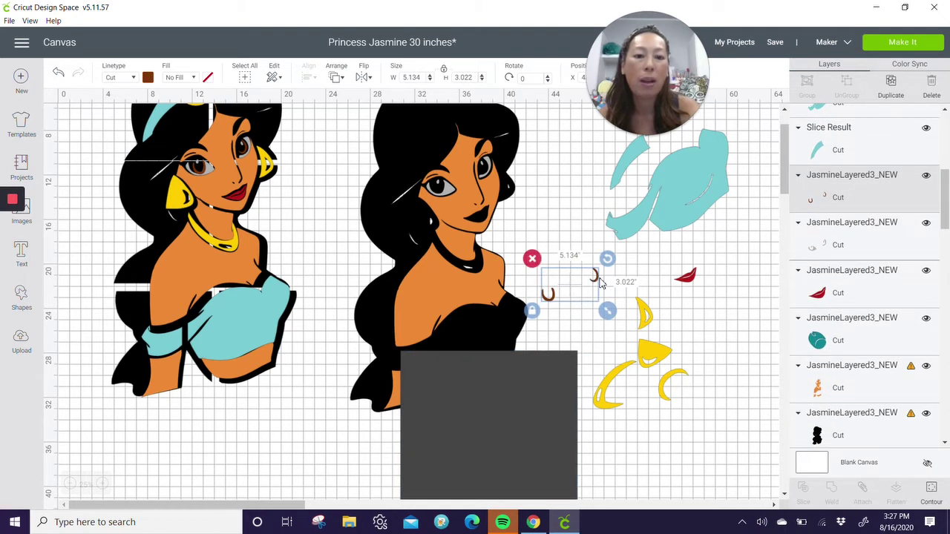
drag(597, 281, 614, 346)
click(558, 288)
drag(558, 288, 577, 371)
click(803, 490)
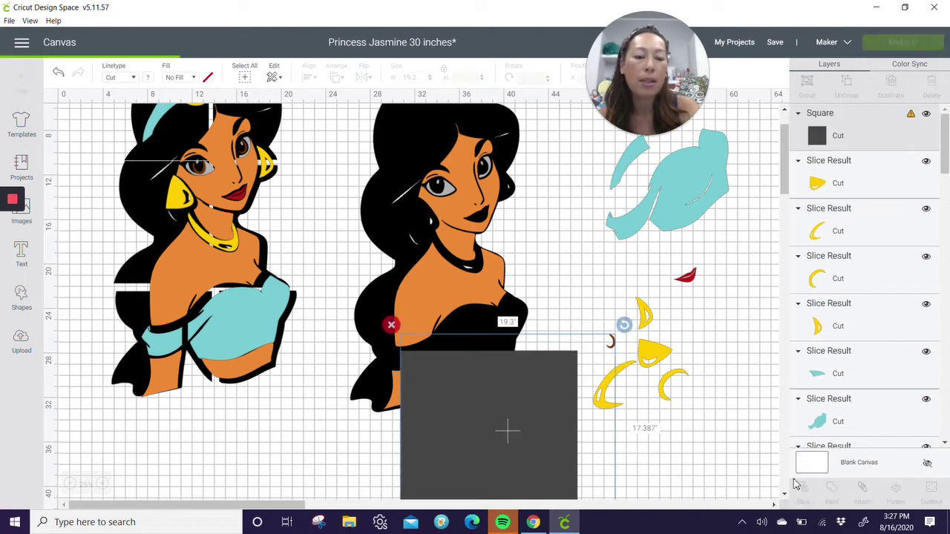
Step: Set both brown slices beside the red lips and pull the eyes piece off the middle Jasmine
drag(615, 348, 659, 266)
drag(535, 407, 540, 480)
click(564, 364)
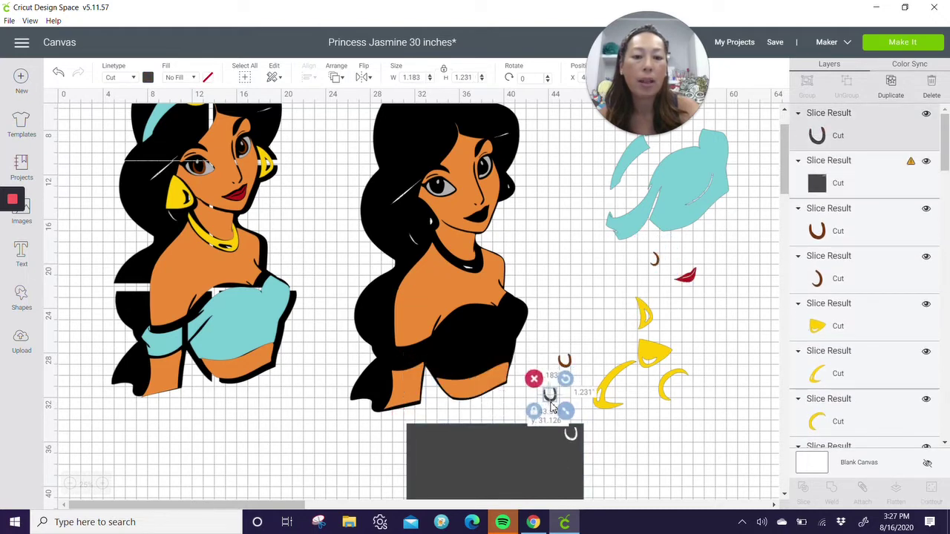
click(572, 374)
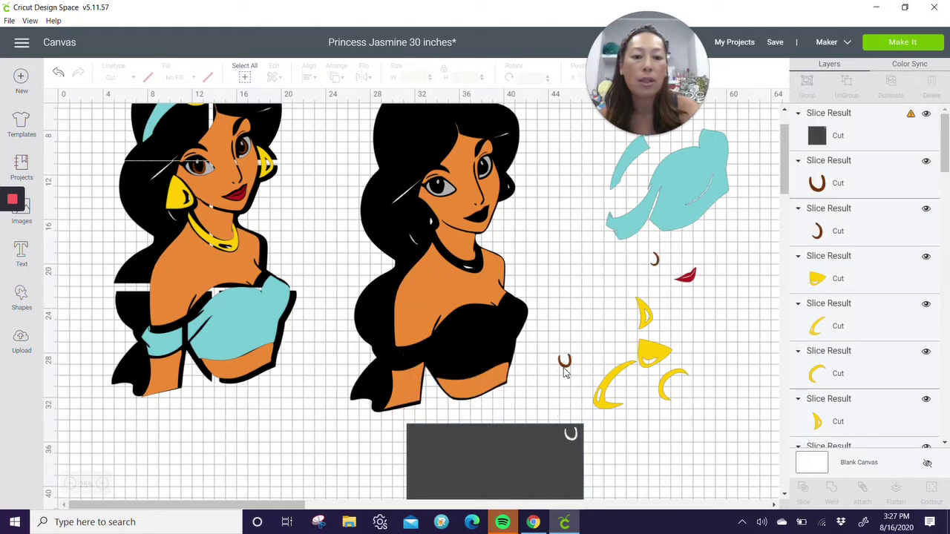
drag(564, 371, 667, 265)
drag(458, 195, 568, 400)
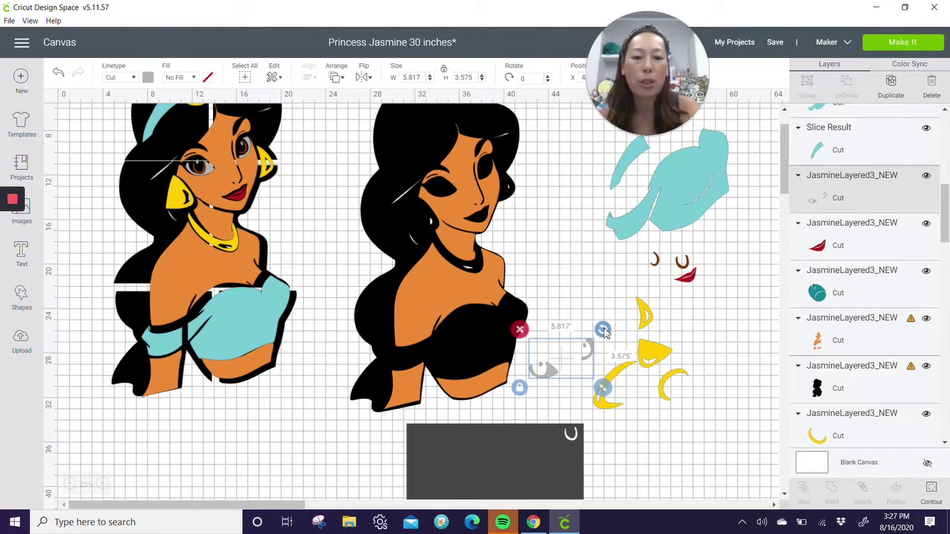
Step: Rotate the eyes piece about 45° onto the dark rectangle and slice them
drag(604, 332, 571, 298)
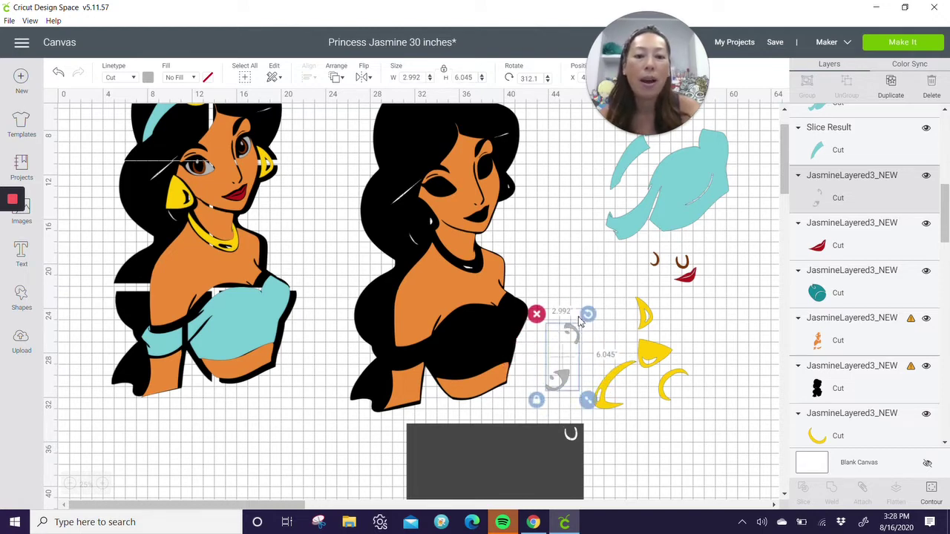
drag(579, 338, 559, 396)
click(505, 414)
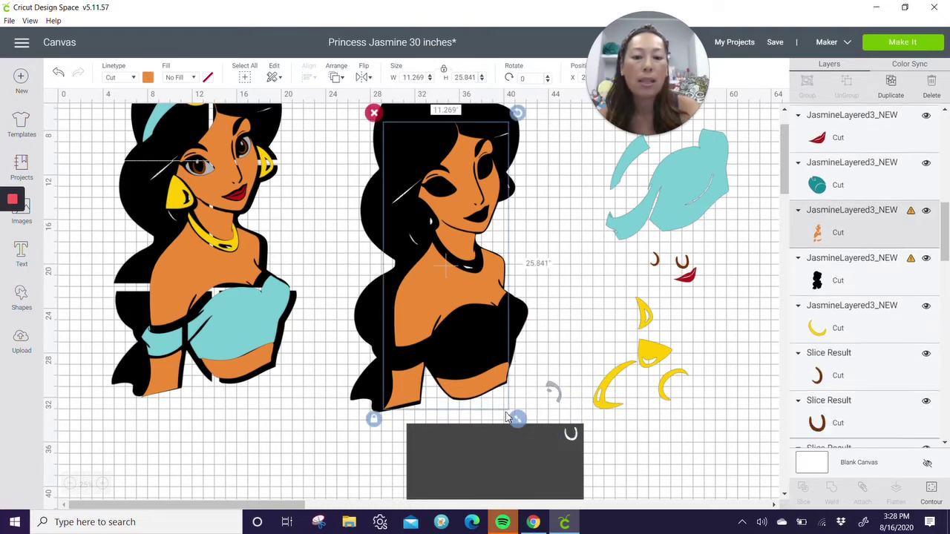
click(550, 363)
drag(549, 357, 546, 444)
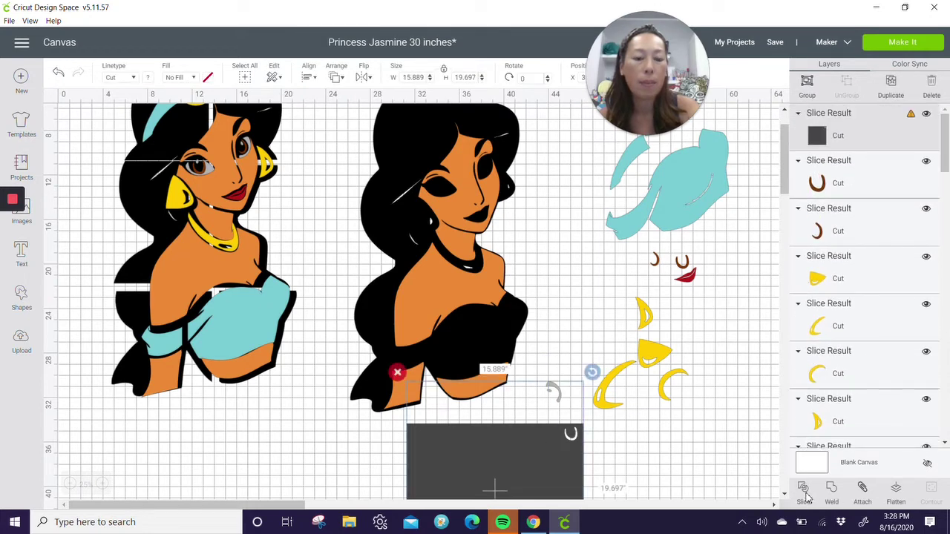
click(802, 491)
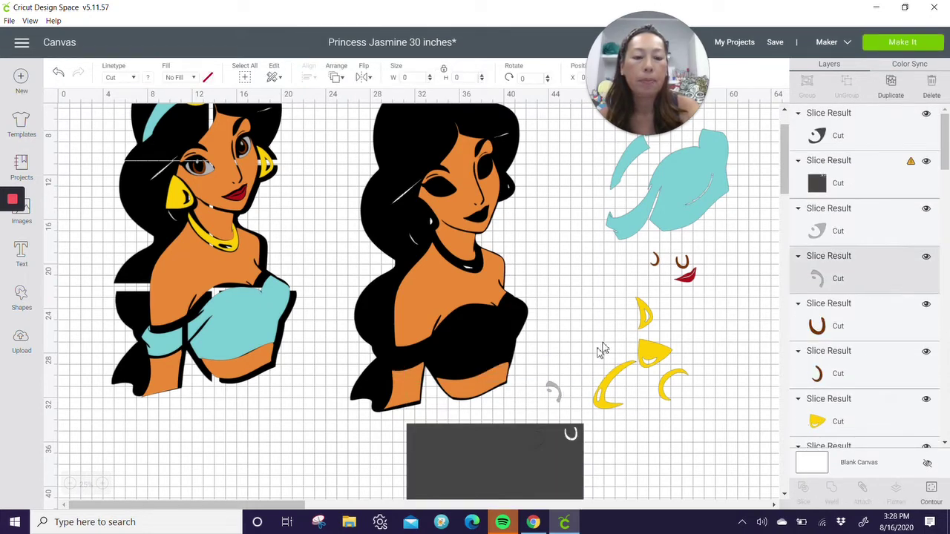
Step: Delete the dark eye leftover and move the grey eye pieces beside the other facial pieces
drag(559, 385, 716, 308)
drag(510, 452, 521, 520)
drag(553, 438, 577, 356)
click(543, 337)
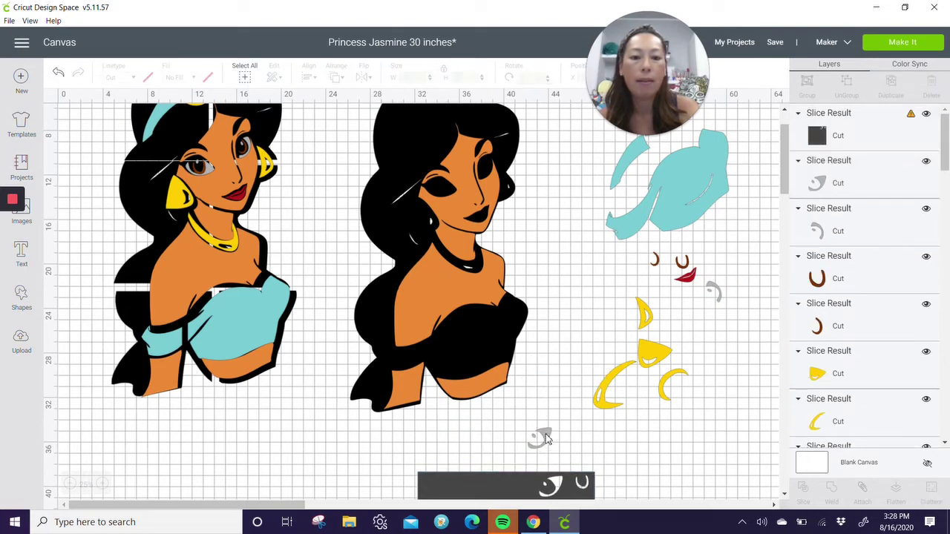
drag(546, 439, 742, 358)
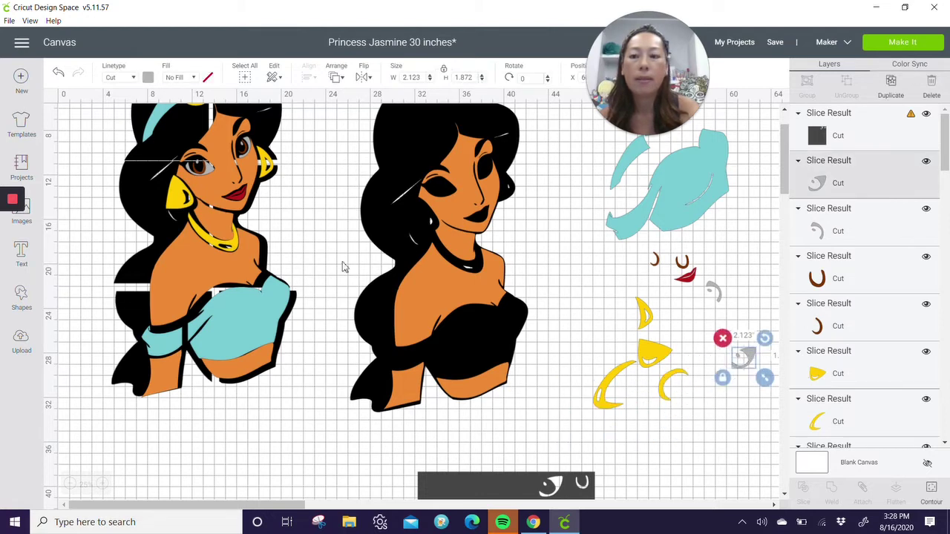
mouse_move(11, 304)
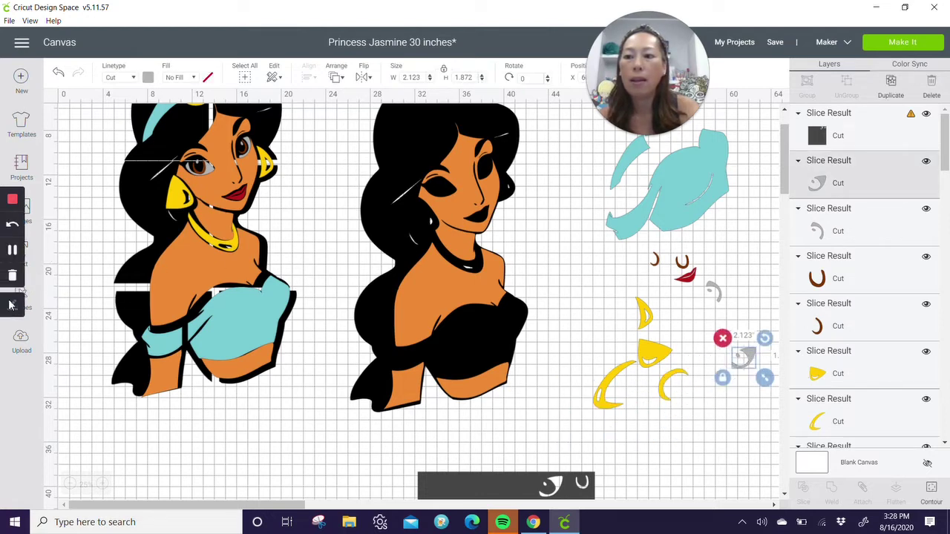
click(12, 252)
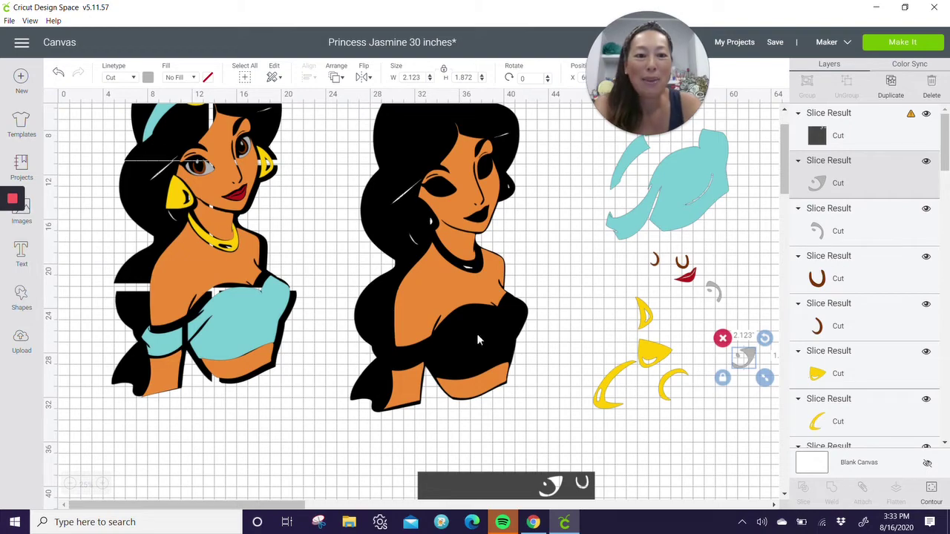
Step: Move the orange layer out of the black layer and place the dark square over its lower part
scroll(477, 333, down, 4)
scroll(486, 245, up, 4)
click(487, 236)
drag(486, 236, 564, 276)
scroll(492, 469, down, 3)
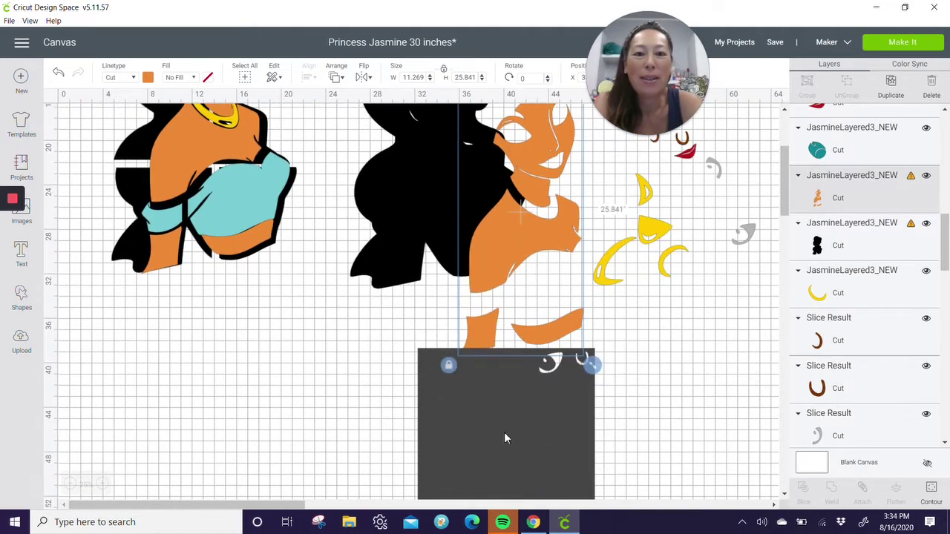
drag(505, 438, 336, 407)
drag(560, 251, 572, 309)
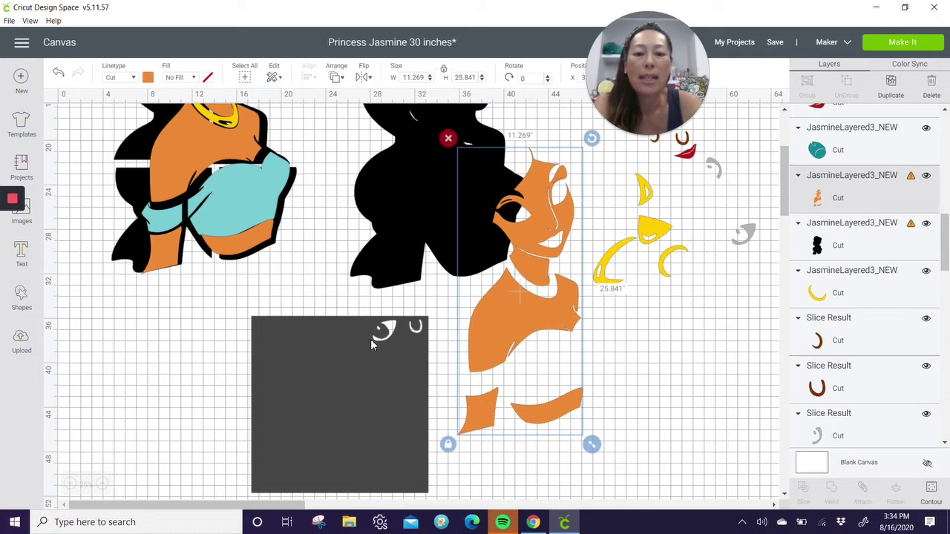
drag(367, 349, 625, 405)
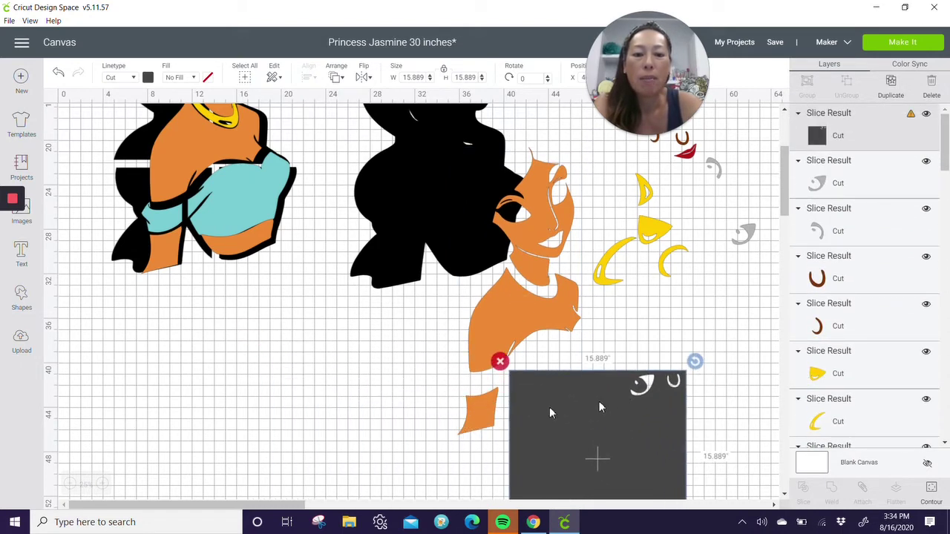
Step: Slice the orange piece with the dark square, delete the extra dark fragment, and move the body left
drag(412, 400, 571, 422)
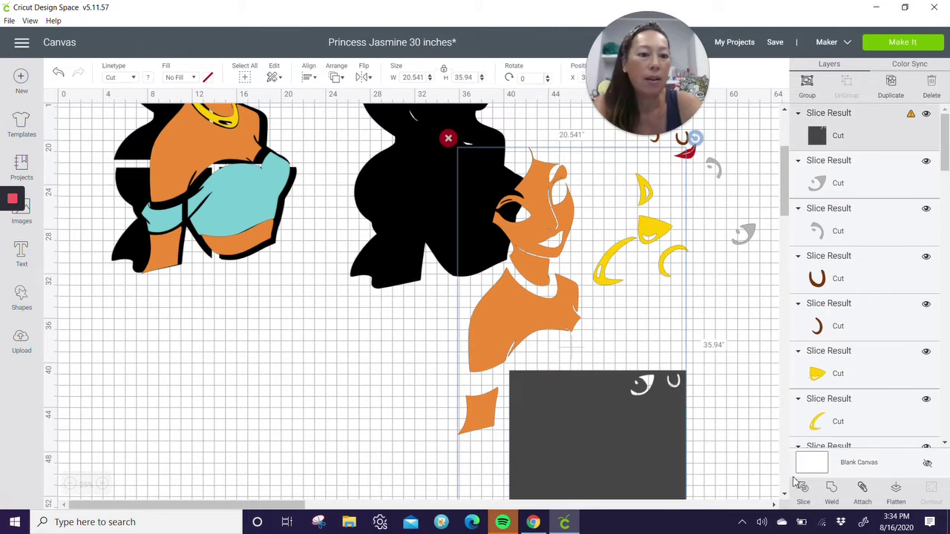
click(803, 490)
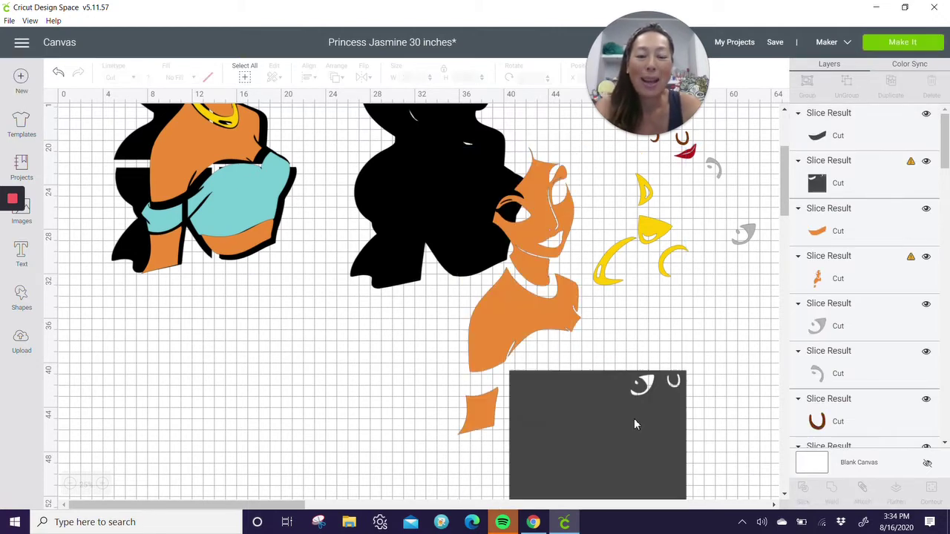
drag(558, 411, 642, 355)
click(586, 317)
click(625, 427)
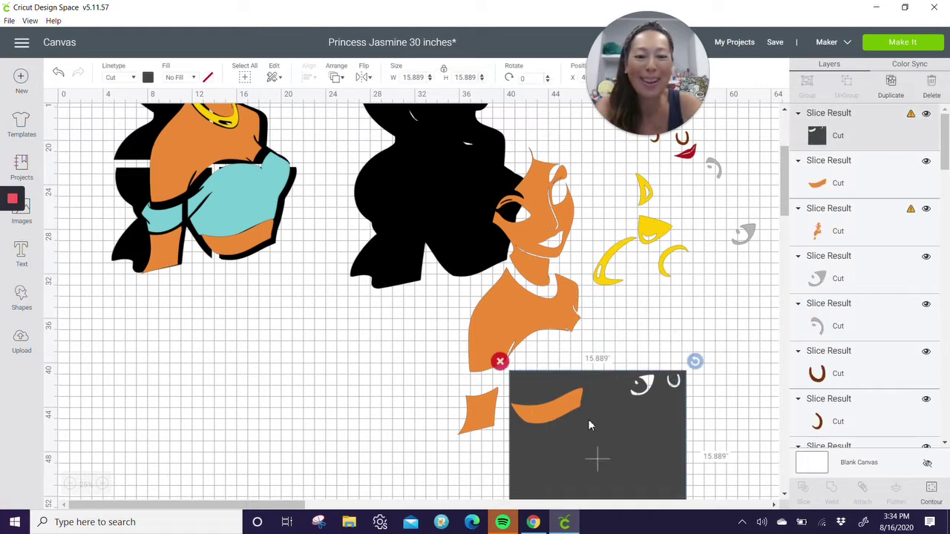
drag(648, 449, 532, 388)
drag(513, 276, 260, 357)
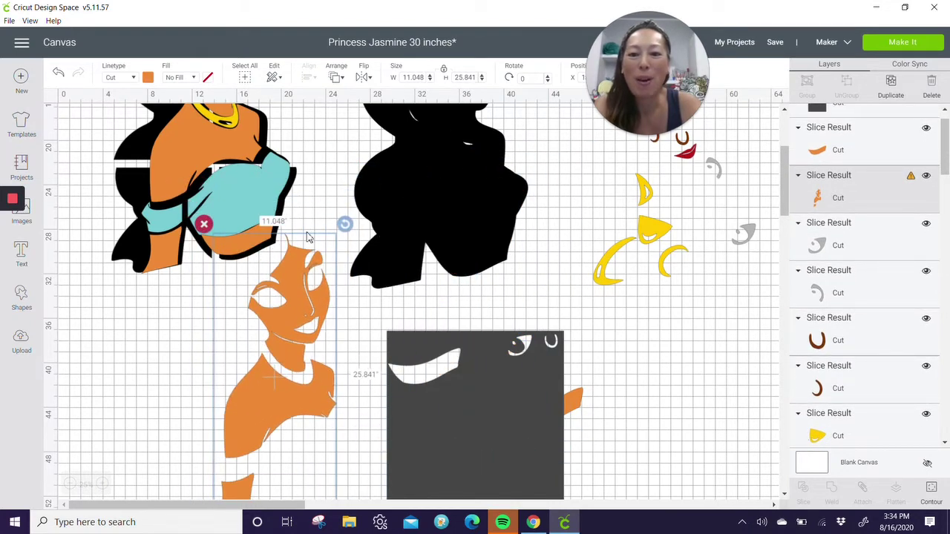
Step: Rotate the orange face slice sideways, then undo an accidental deletion of the slices
drag(344, 225, 263, 375)
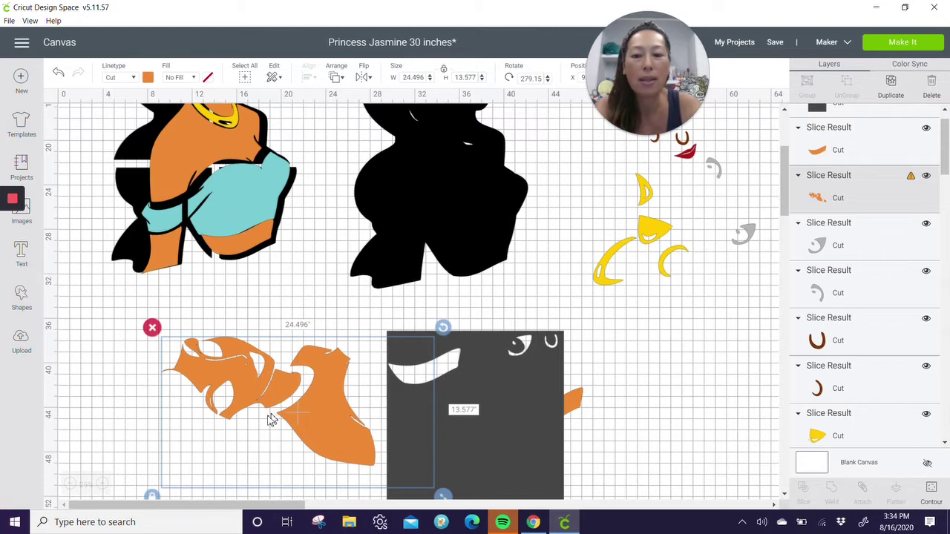
click(147, 445)
drag(135, 426, 456, 459)
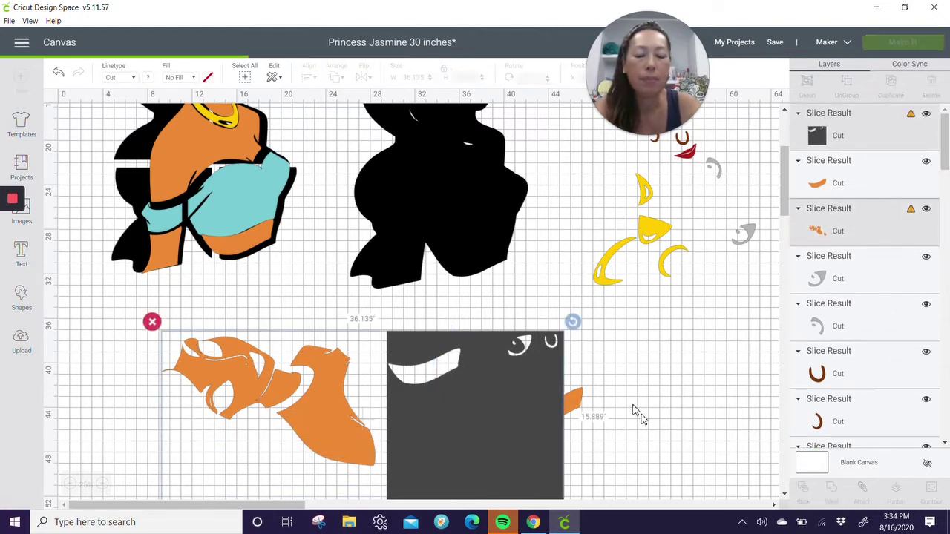
key(Delete)
key(ctrl+z)
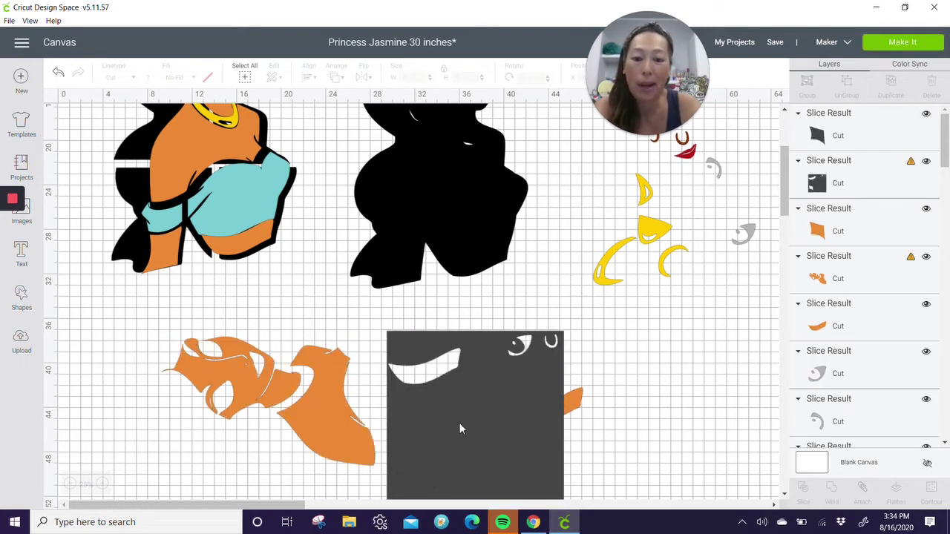
Step: Delete the hidden dark fragment and the dark square, and rotate the orange figure upright
drag(418, 459, 666, 437)
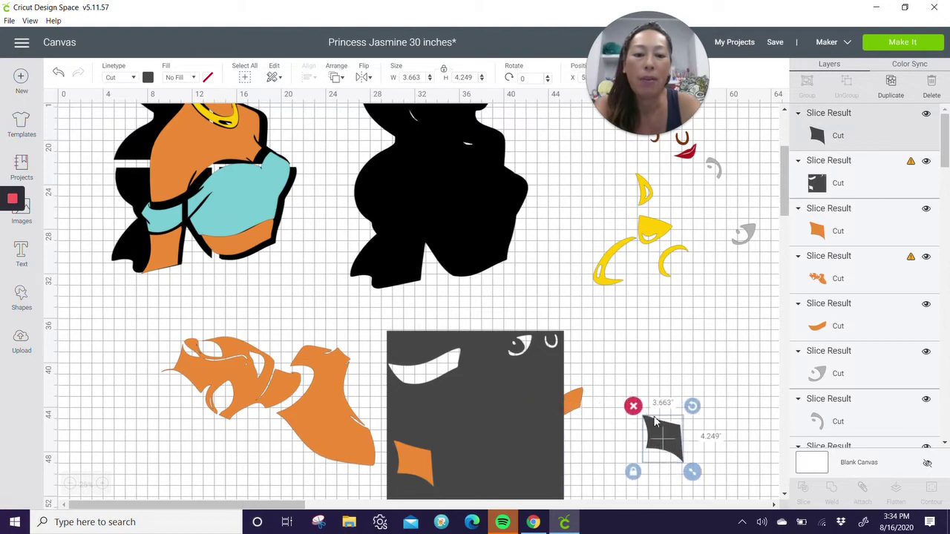
key(Delete)
click(332, 391)
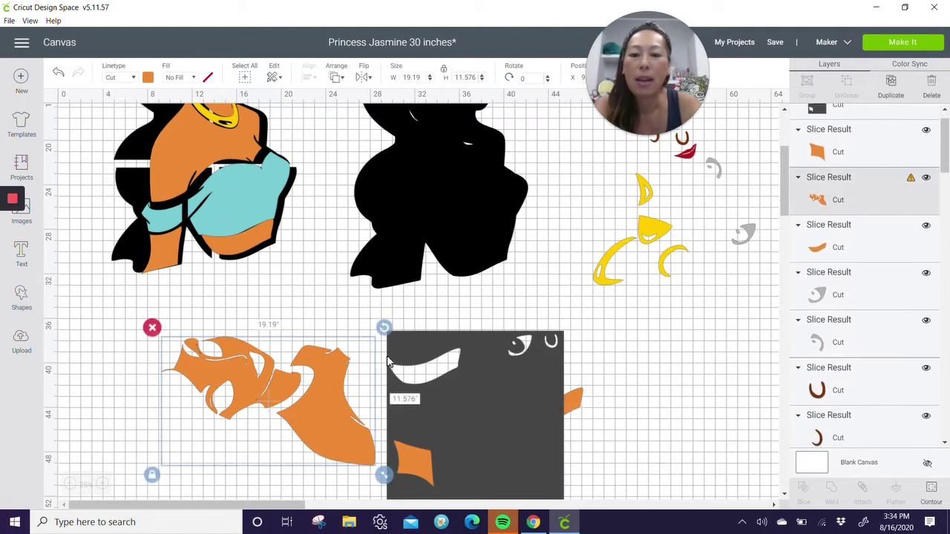
drag(384, 327, 312, 473)
click(435, 426)
click(377, 322)
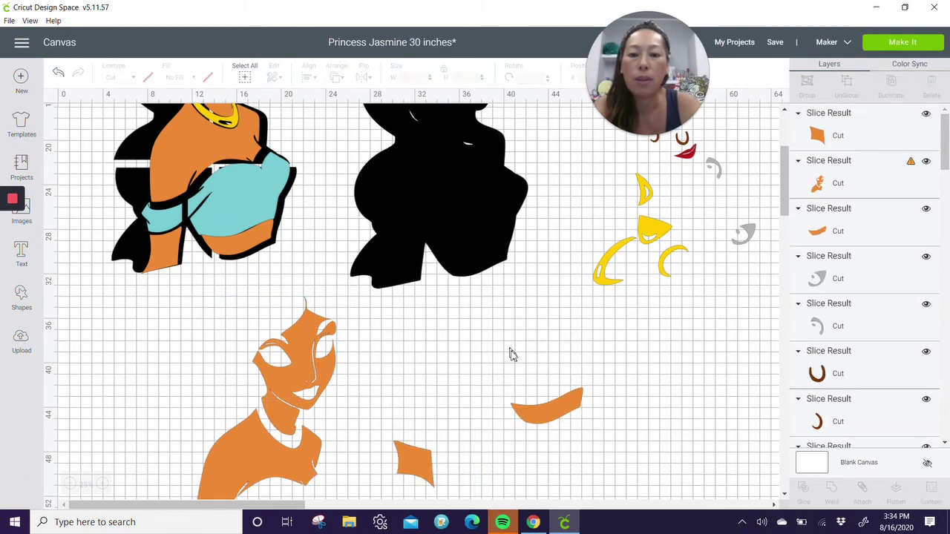
Step: Move the orange Jasmine piece right, duplicate it, and offset the copy from the original
drag(422, 462, 558, 425)
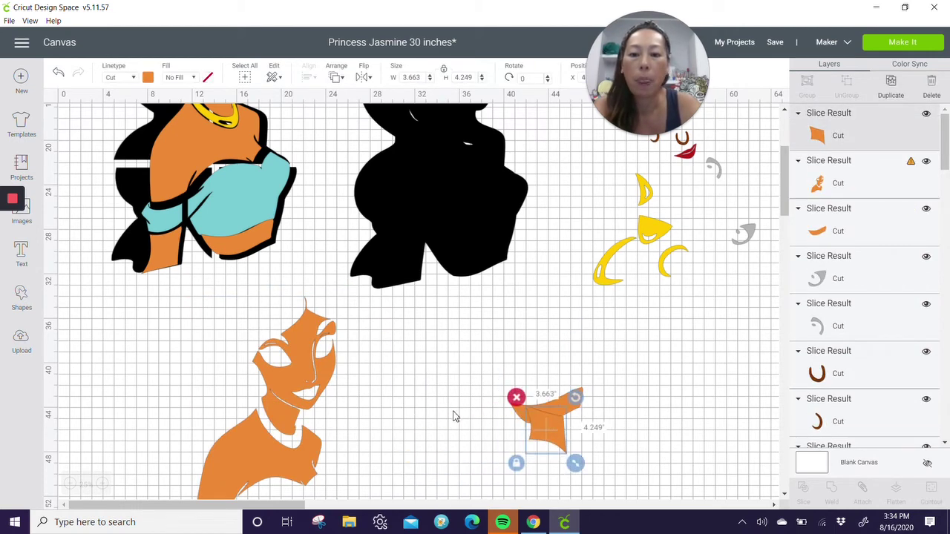
scroll(453, 414, down, 3)
scroll(455, 417, down, 1)
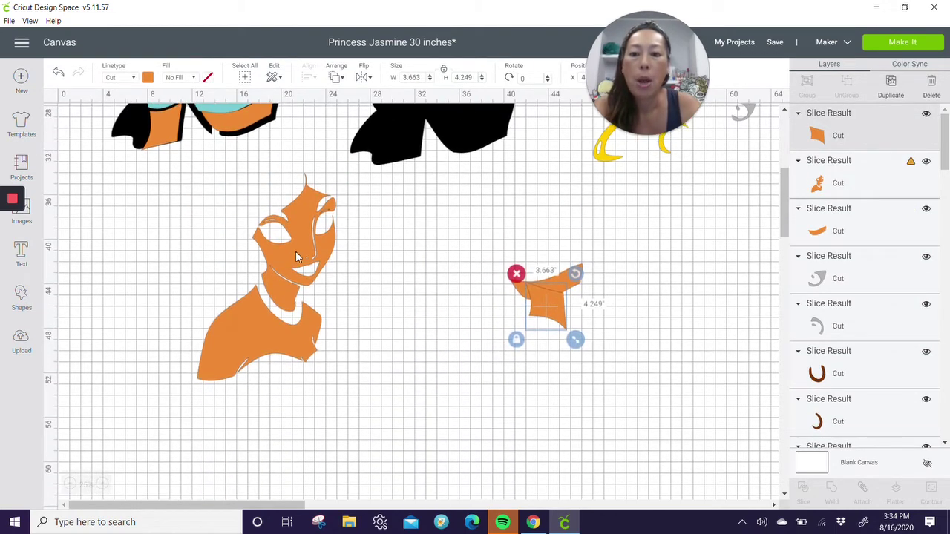
drag(295, 256, 359, 259)
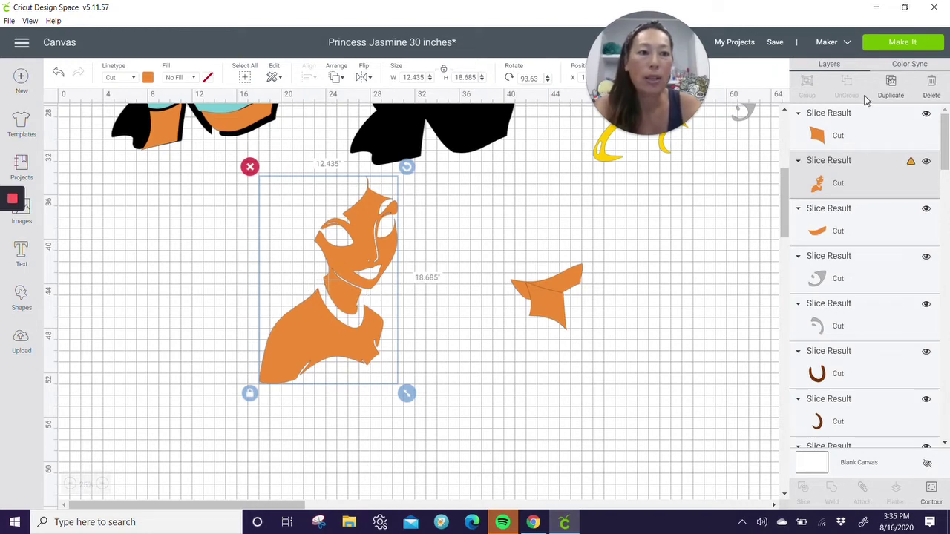
click(891, 87)
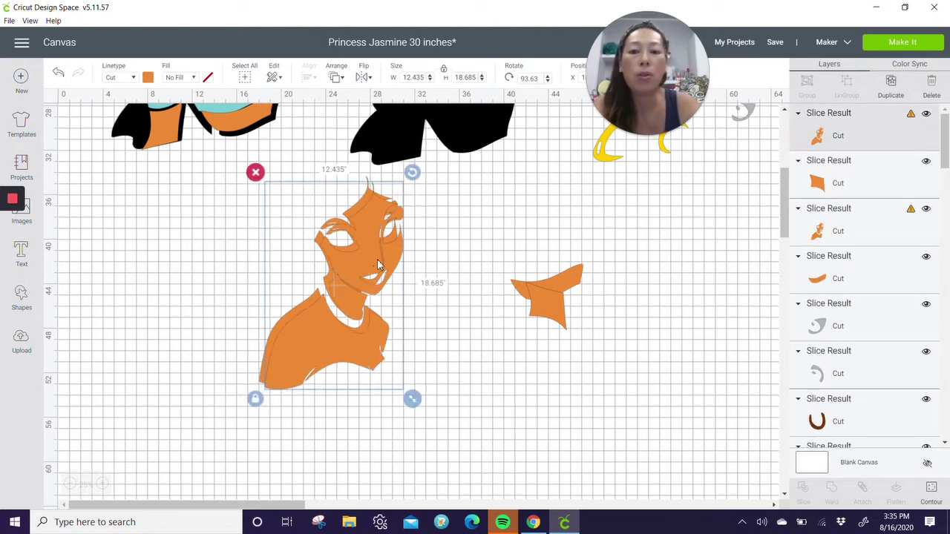
drag(363, 264, 386, 270)
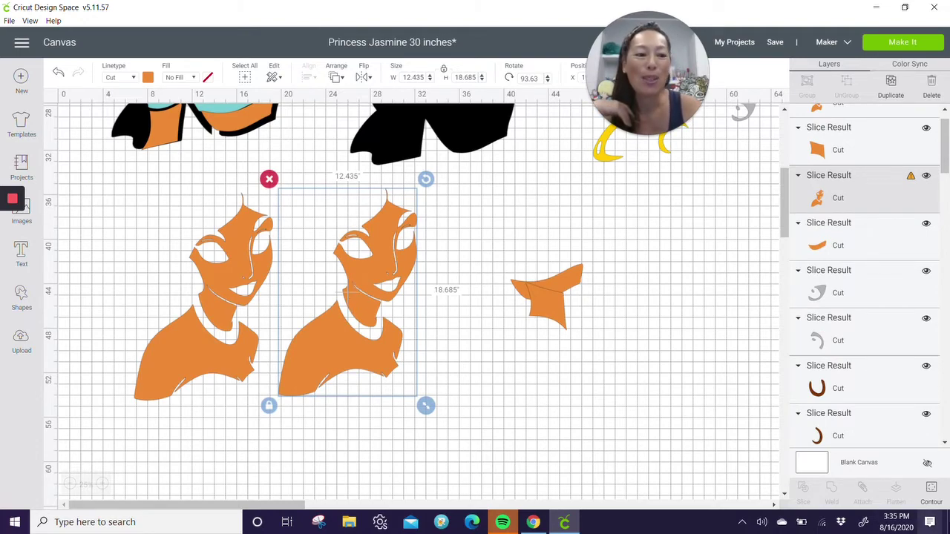
Step: Hide the face contours on the copy, leaving an 11.14 by 8.616-inch shoulder piece, and shift it right
click(932, 490)
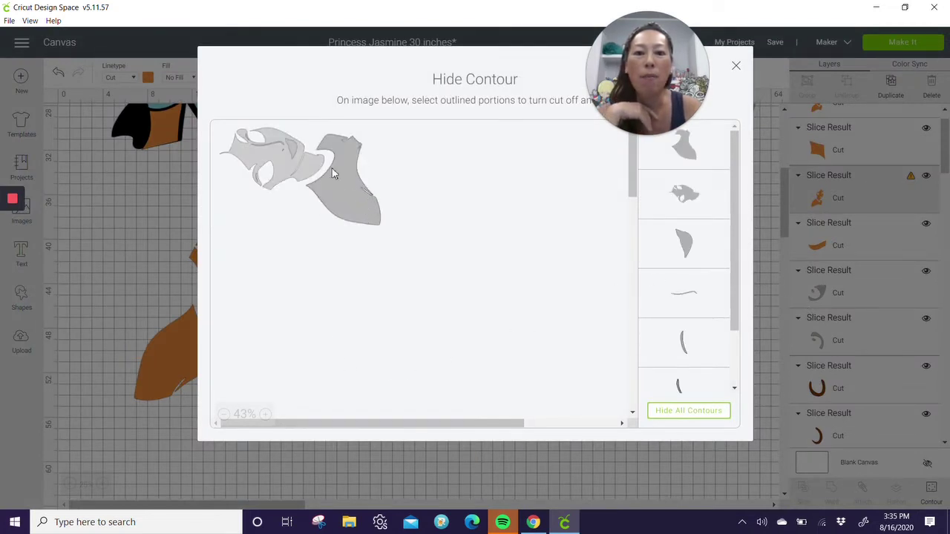
click(715, 410)
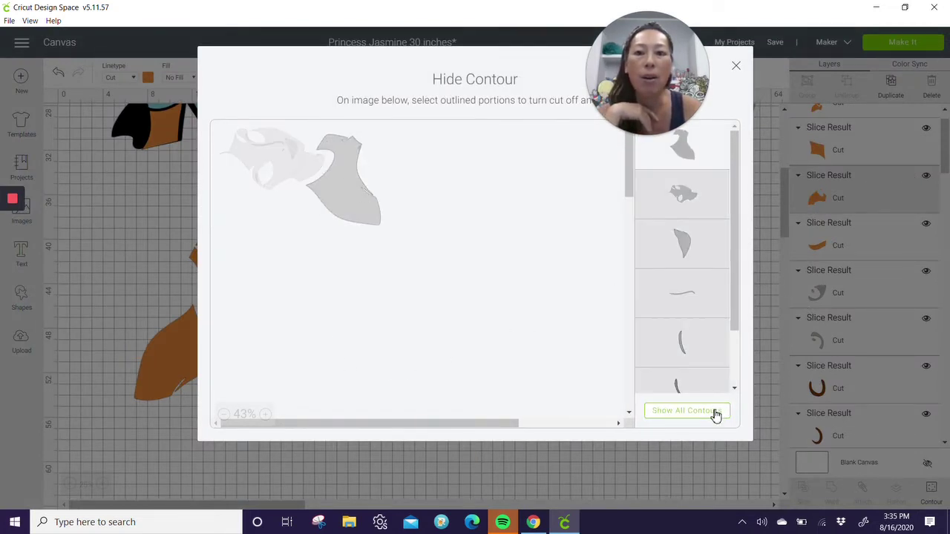
click(736, 65)
drag(327, 343, 551, 361)
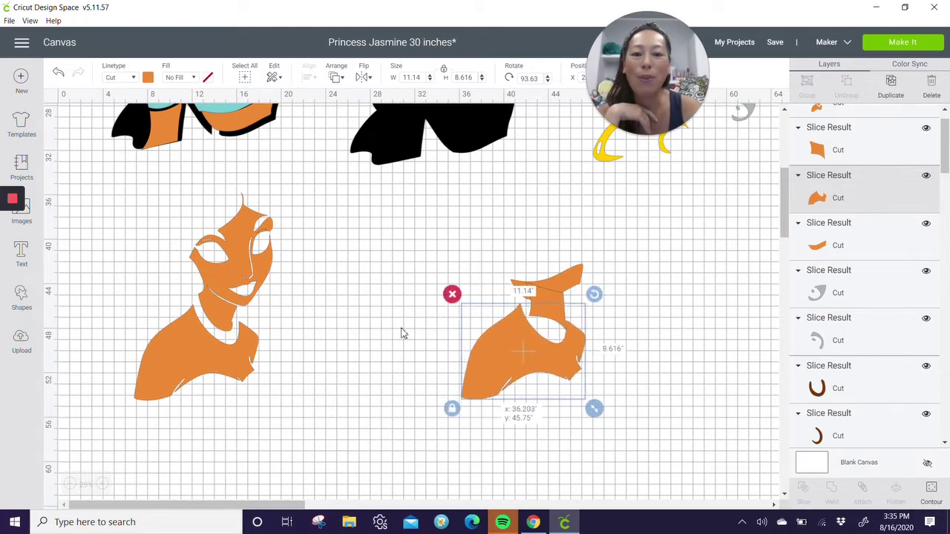
Step: Hide the shoulder contour on the left copy and rotate the remaining face to about 88.14°
click(265, 275)
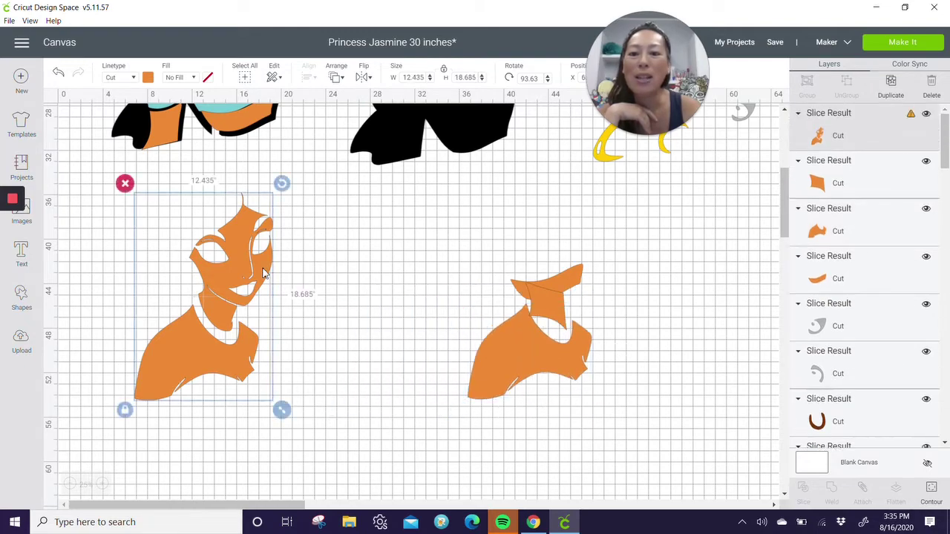
click(933, 491)
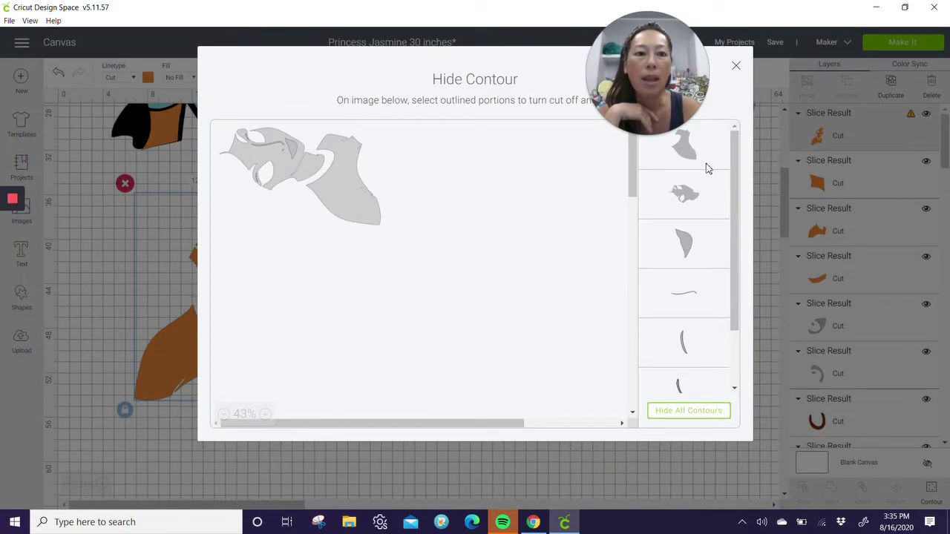
click(345, 182)
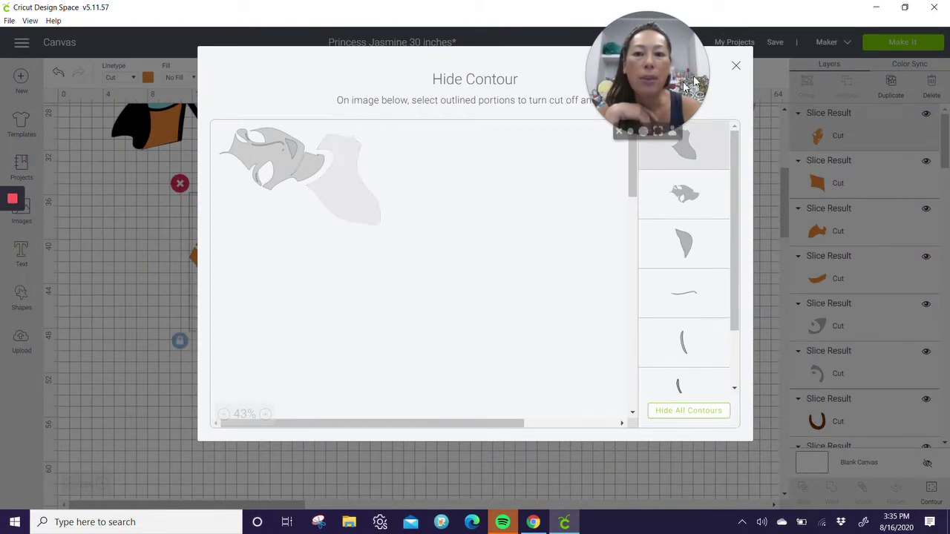
click(738, 67)
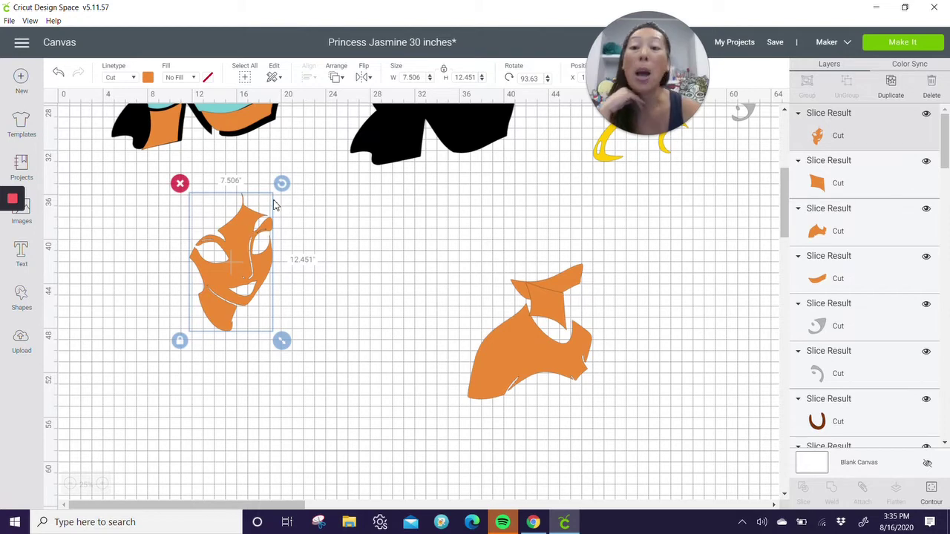
drag(282, 186, 304, 228)
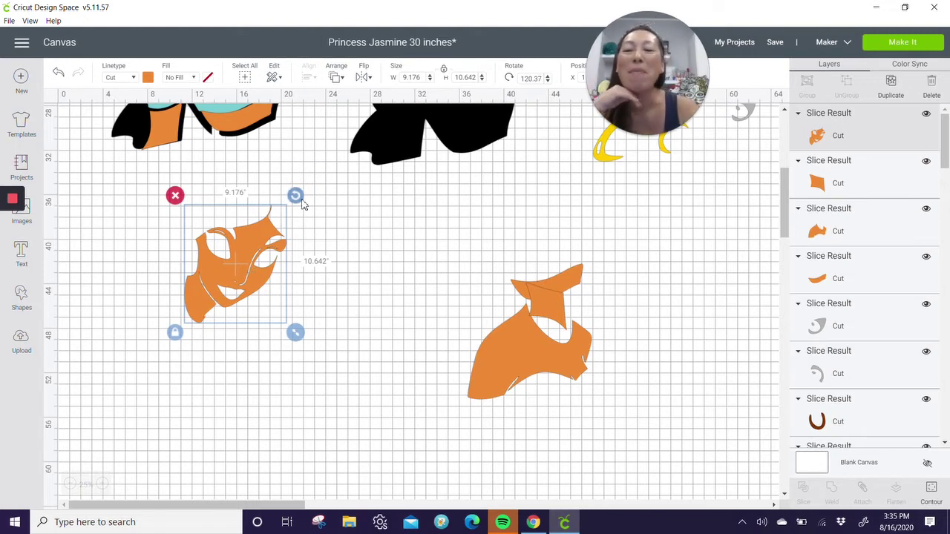
drag(297, 196, 250, 174)
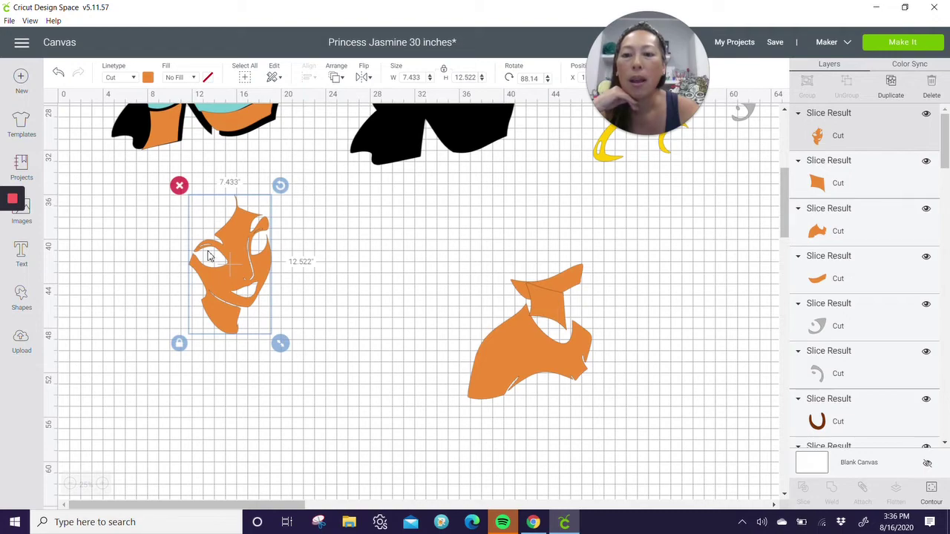
scroll(258, 253, up, 5)
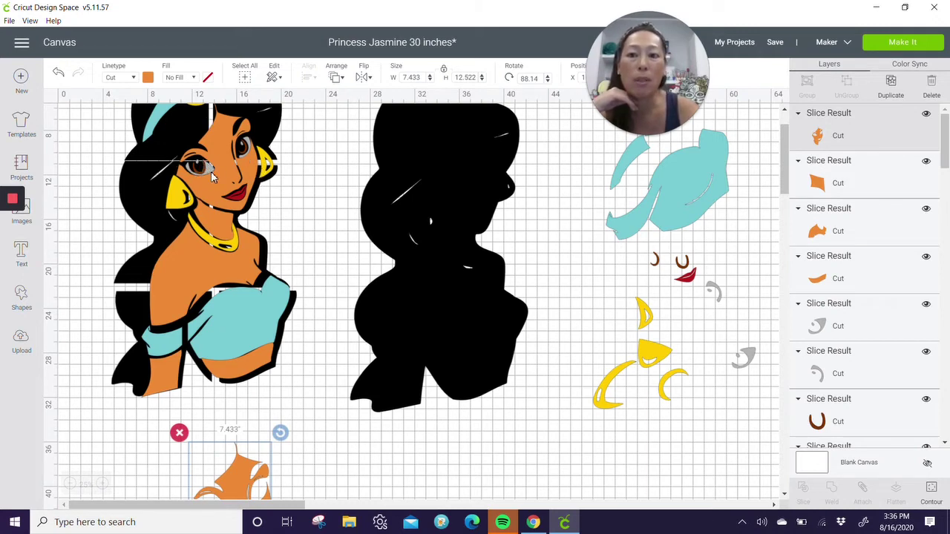
scroll(212, 177, down, 5)
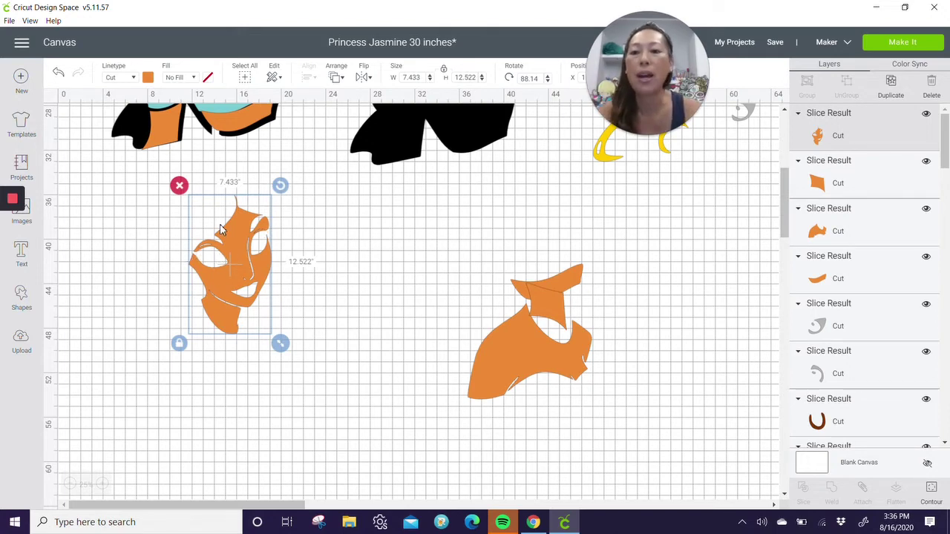
click(934, 493)
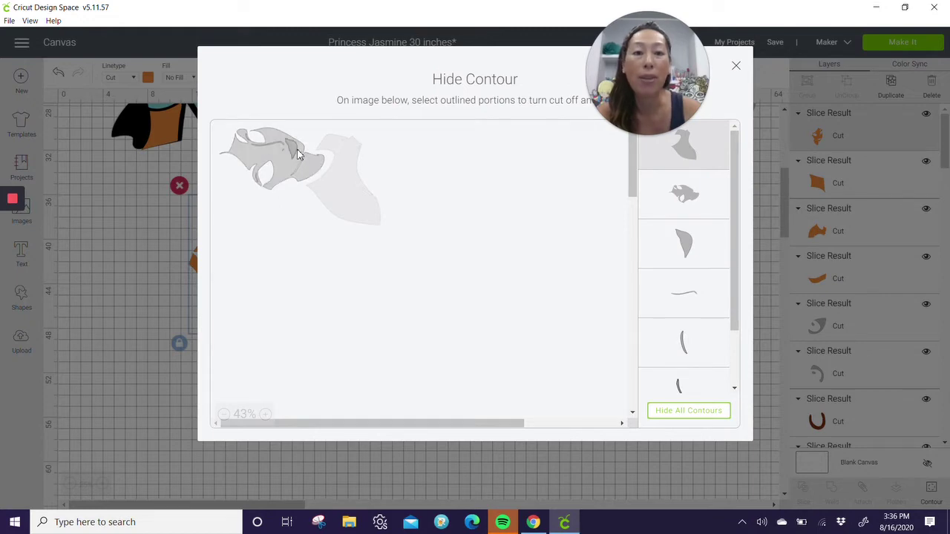
click(737, 68)
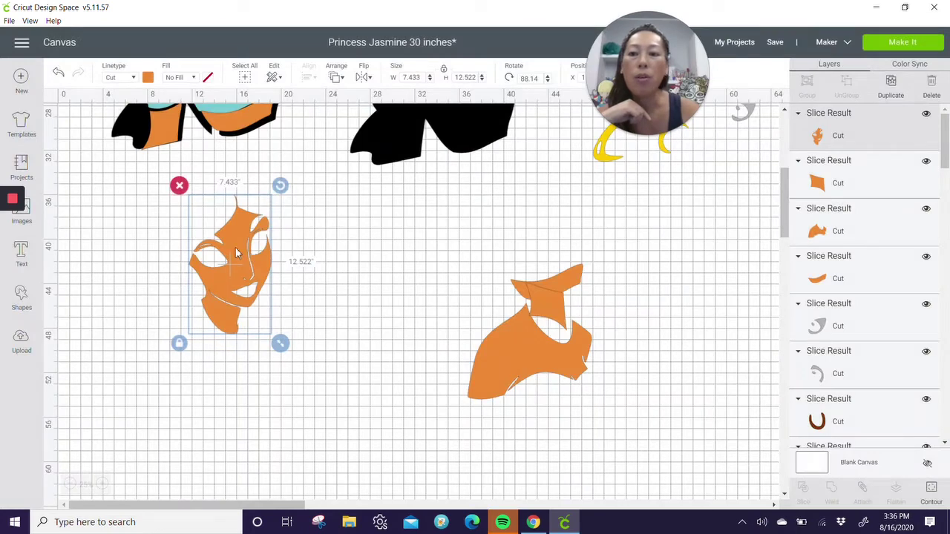
Step: Add a 0.5-inch circle and position it on the orange face's left edge as an eye
click(29, 301)
click(115, 217)
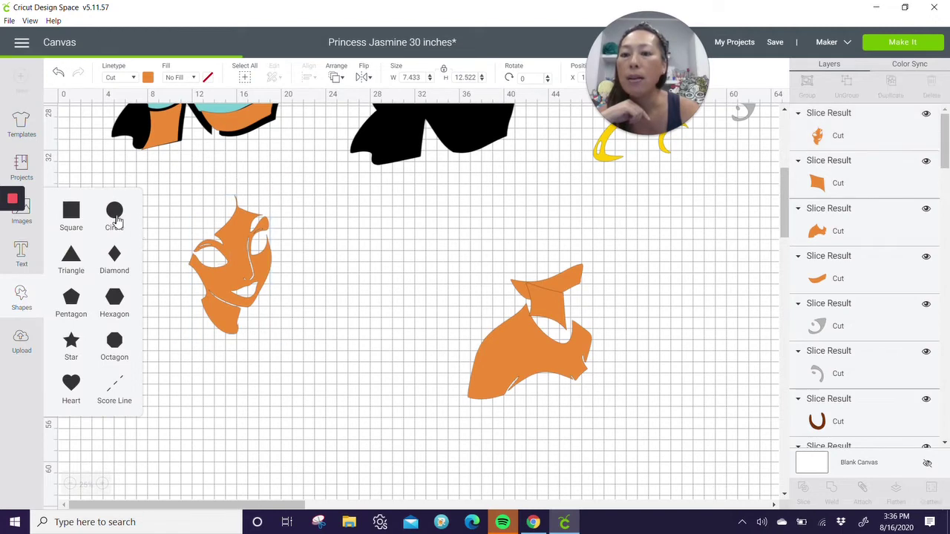
drag(128, 179, 197, 257)
click(153, 274)
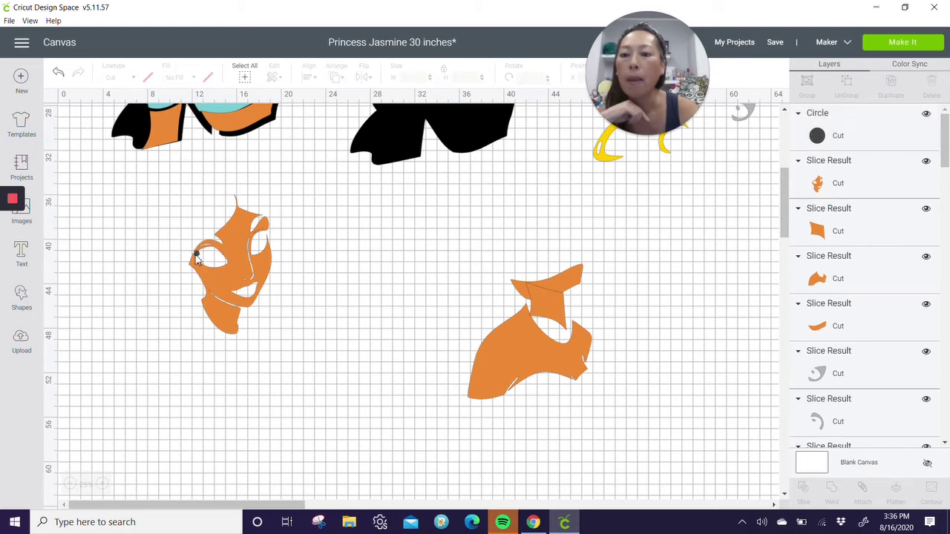
click(197, 256)
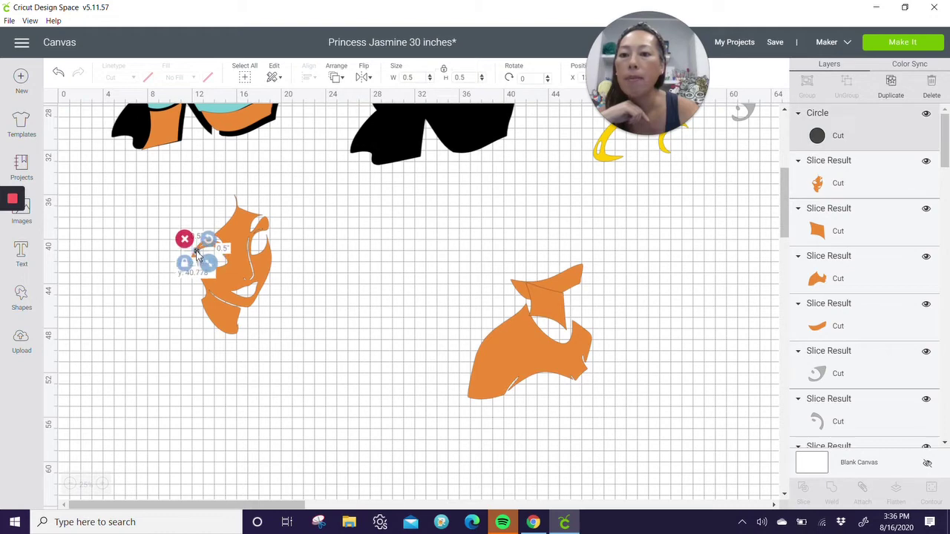
drag(197, 256, 197, 258)
click(142, 273)
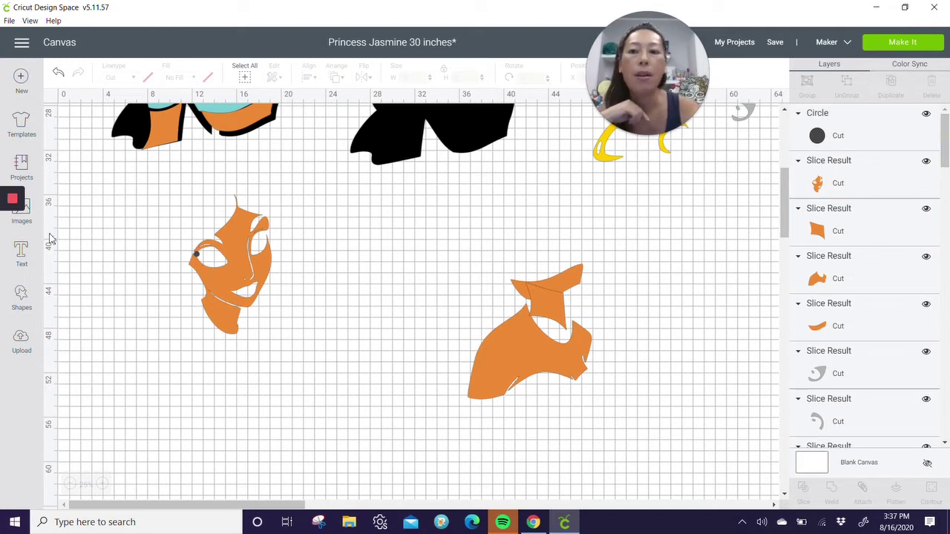
click(197, 256)
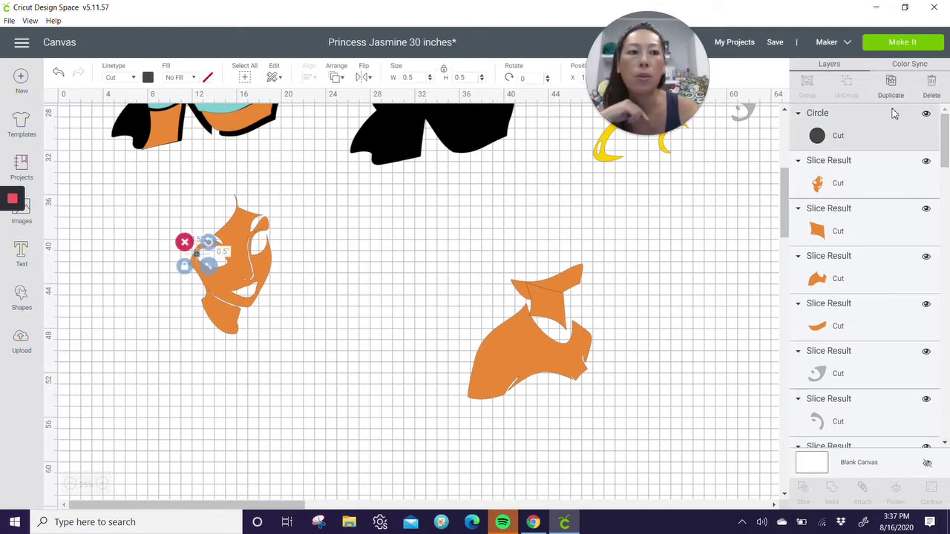
Step: Duplicate the small circle, then delete the extra copy
click(891, 83)
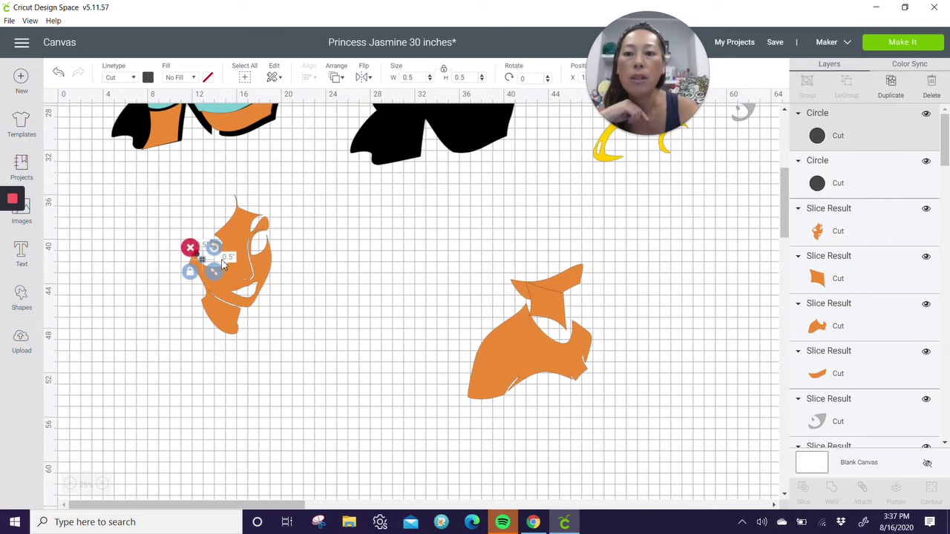
drag(202, 264, 335, 292)
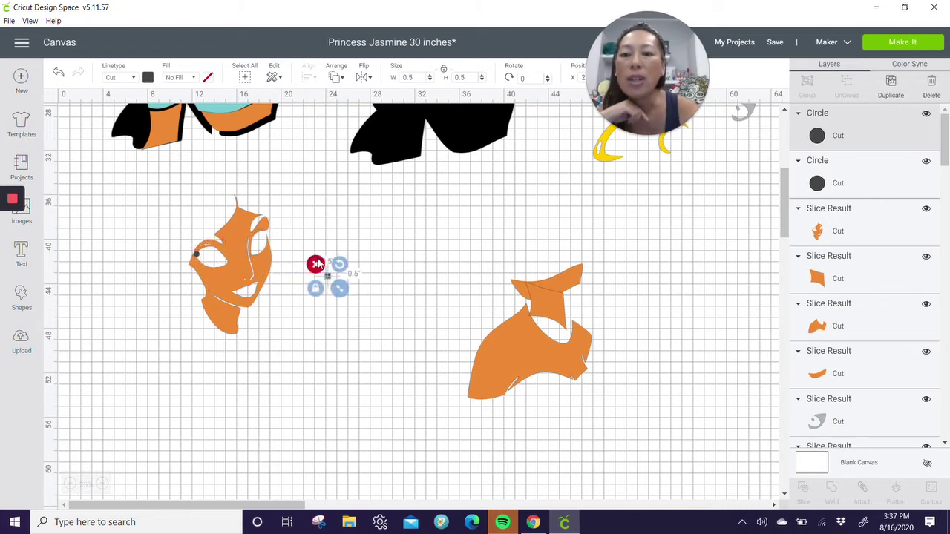
click(314, 262)
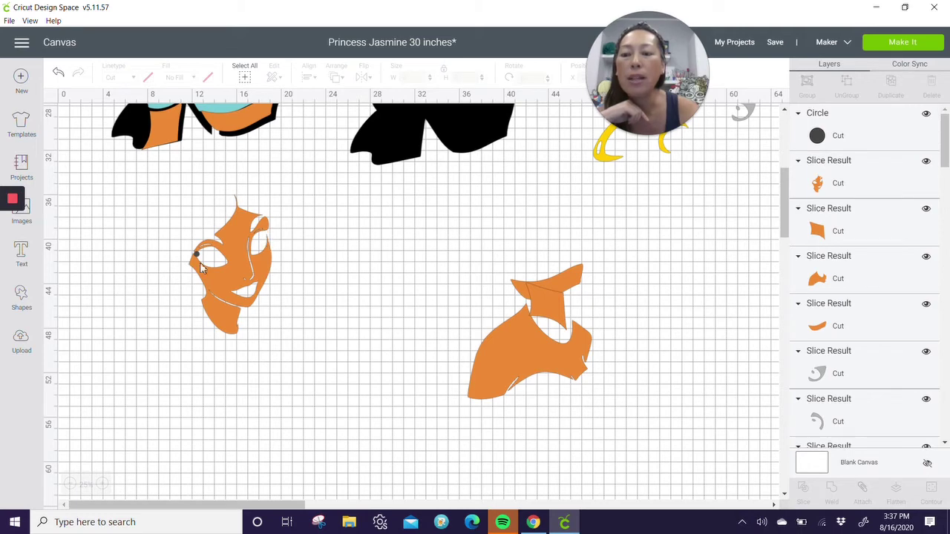
click(38, 294)
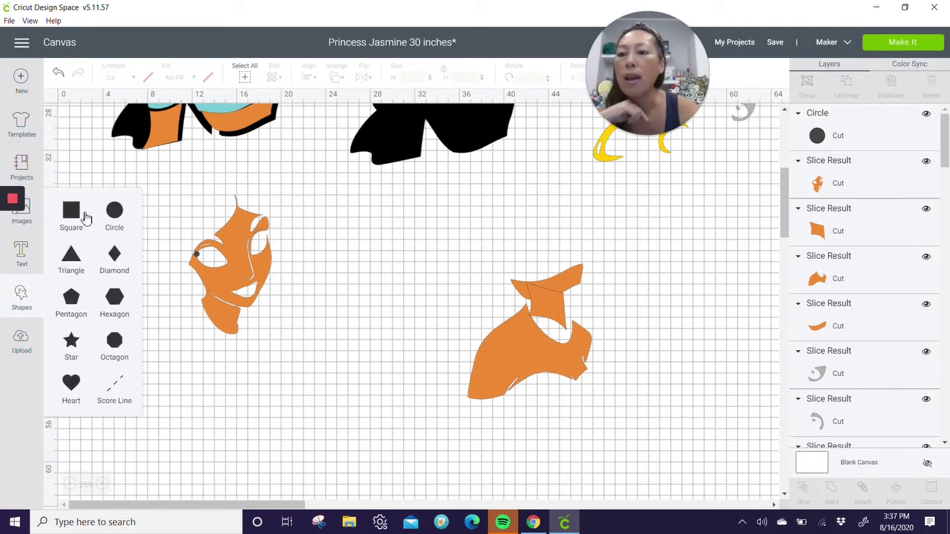
Step: Place a 1.9-inch square over the face's right eye, tilted about 348.5°, and nudge the circle up
click(83, 215)
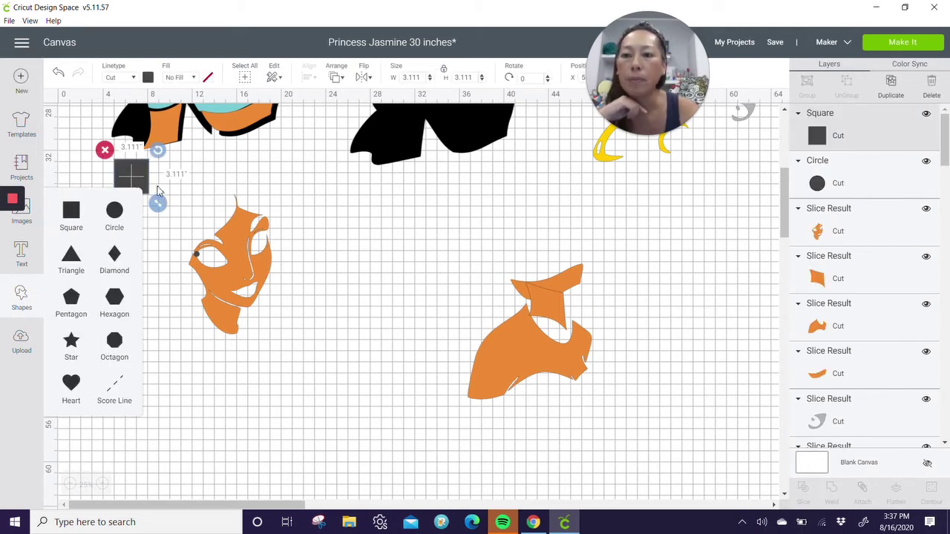
drag(142, 178, 279, 222)
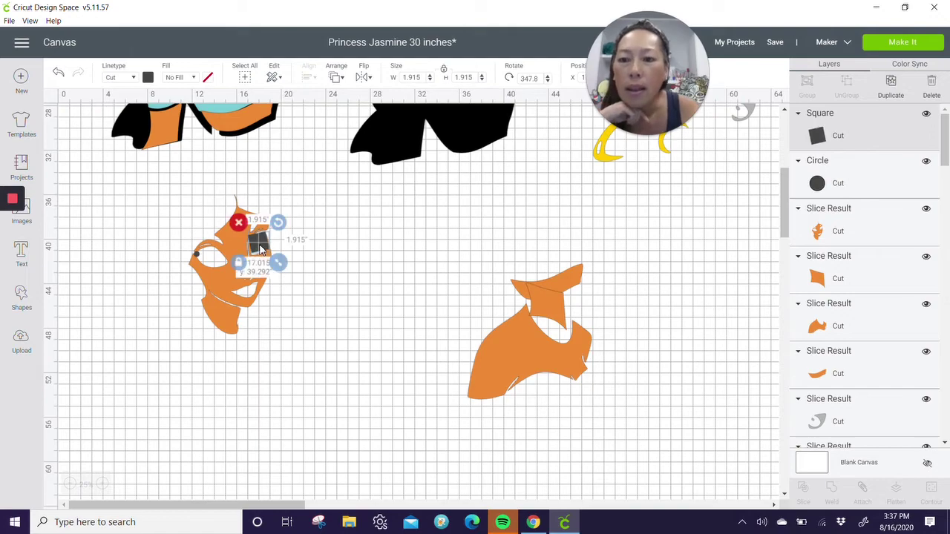
click(103, 484)
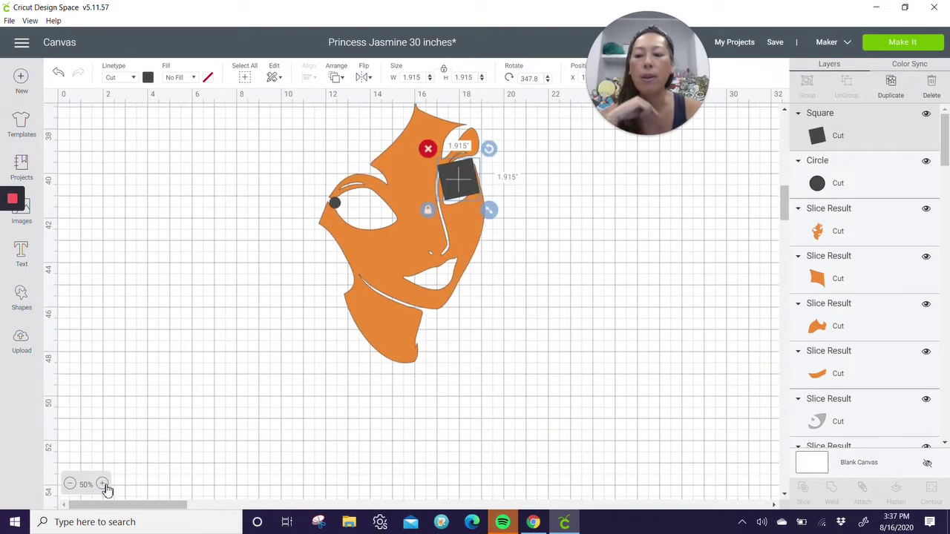
click(104, 486)
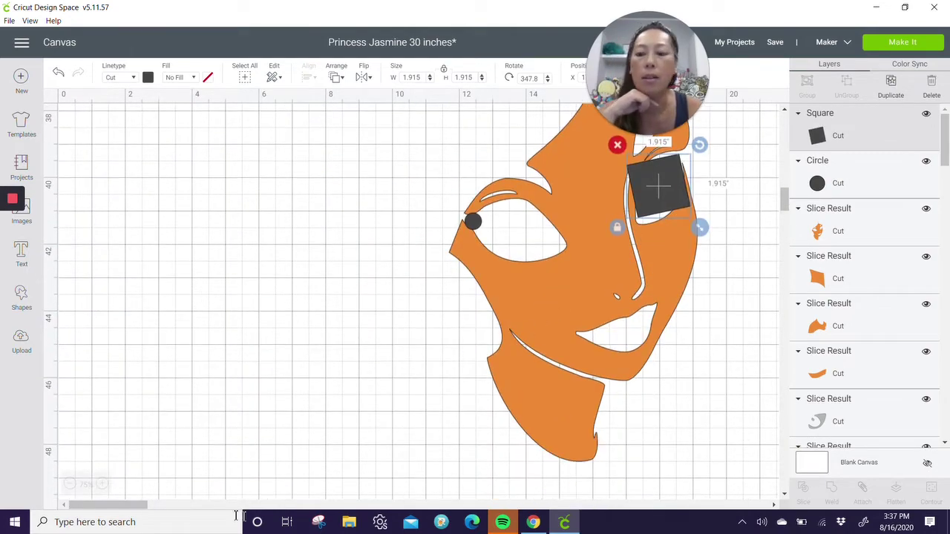
drag(138, 505, 160, 509)
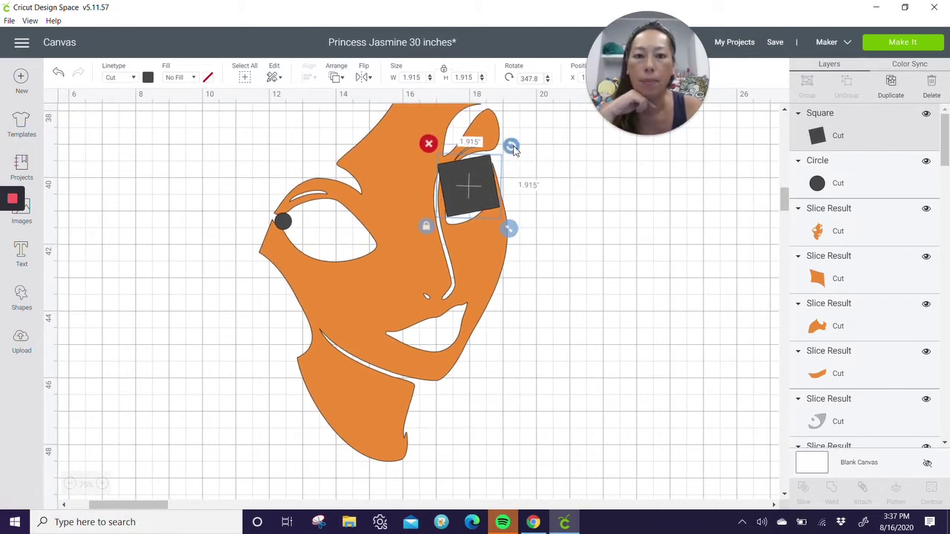
mouse_move(510, 145)
mouse_down()
mouse_move(517, 150)
mouse_move(510, 153)
mouse_up()
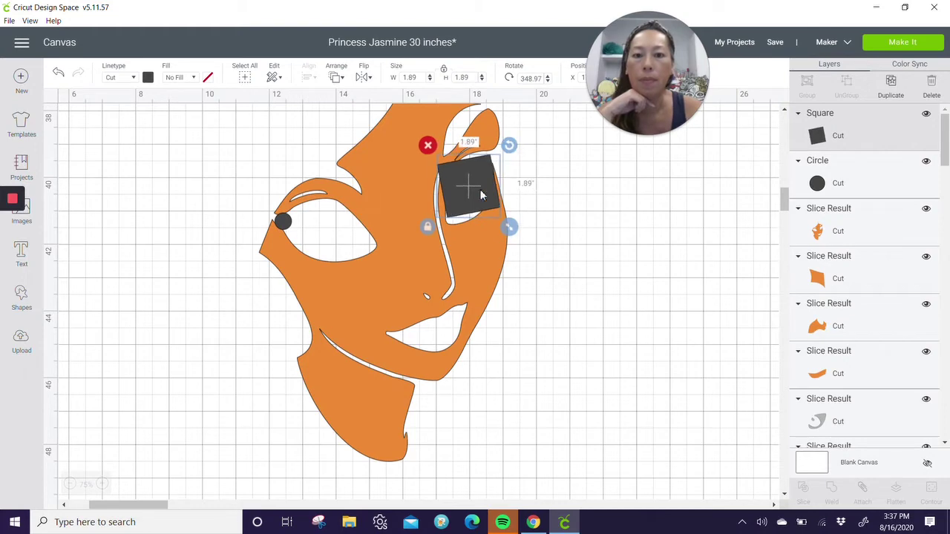
drag(480, 191, 481, 189)
drag(509, 141, 512, 142)
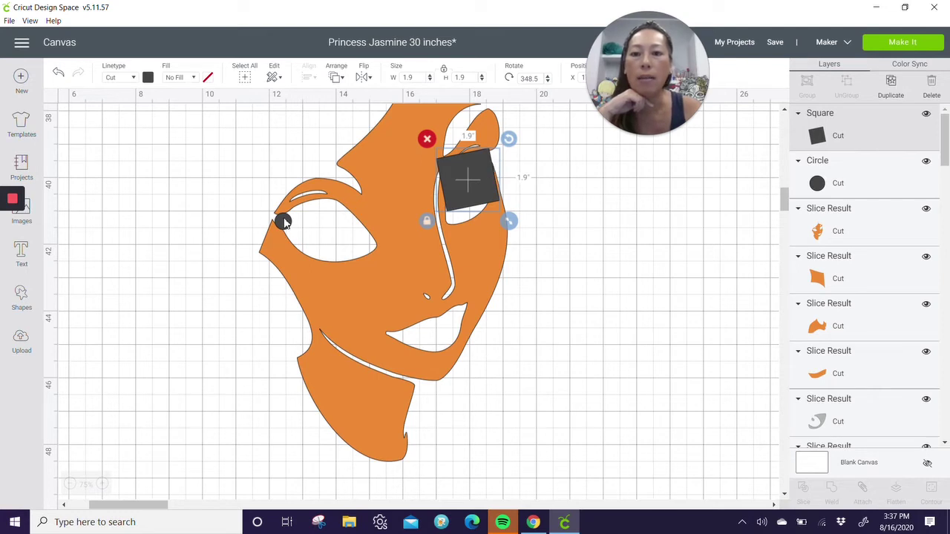
drag(284, 223, 282, 218)
click(227, 265)
Step: Undo a trial weld, then duplicate the orange face and place the copy to its right
drag(224, 188, 532, 239)
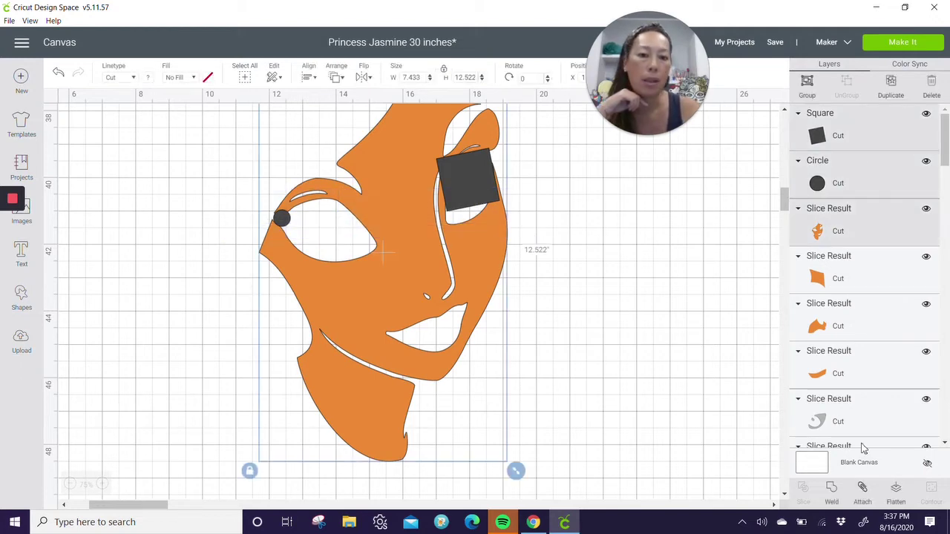
click(831, 487)
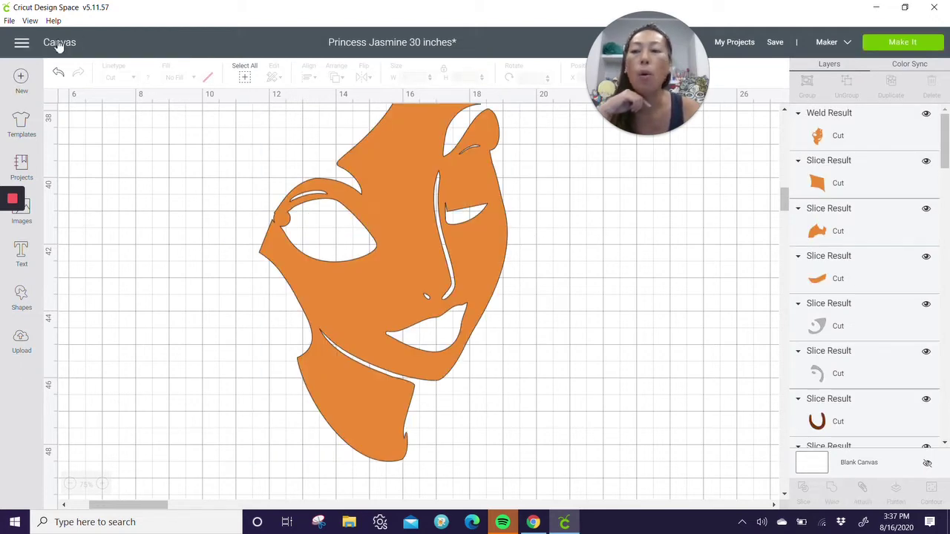
click(58, 75)
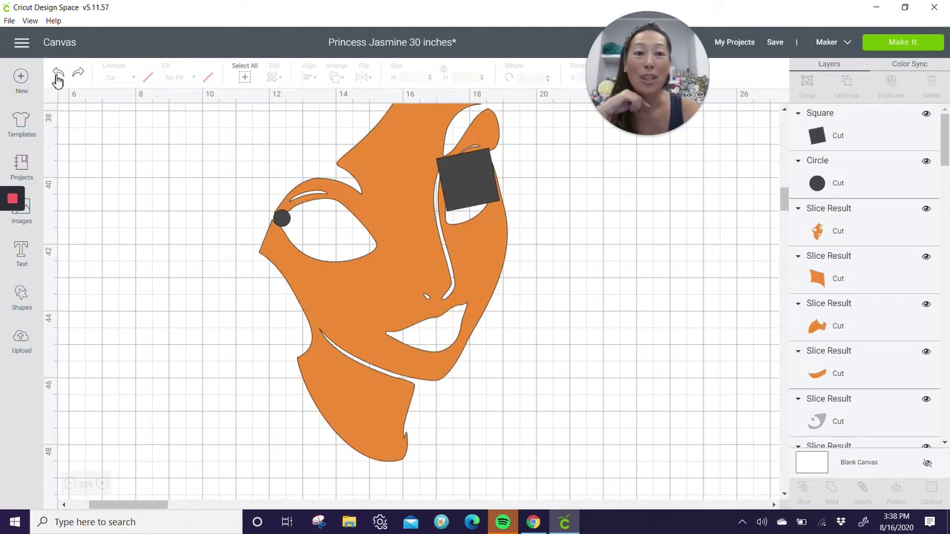
click(398, 341)
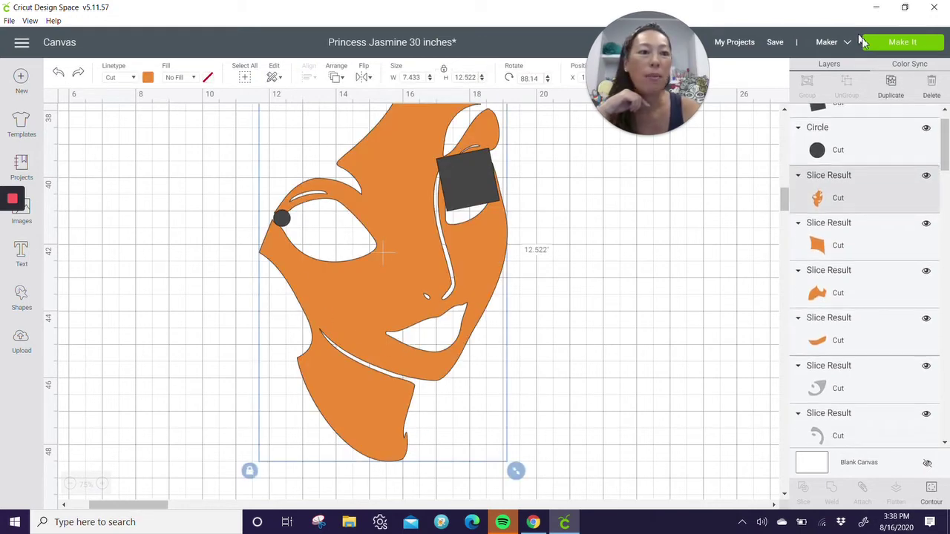
click(894, 93)
drag(416, 297, 674, 279)
click(216, 254)
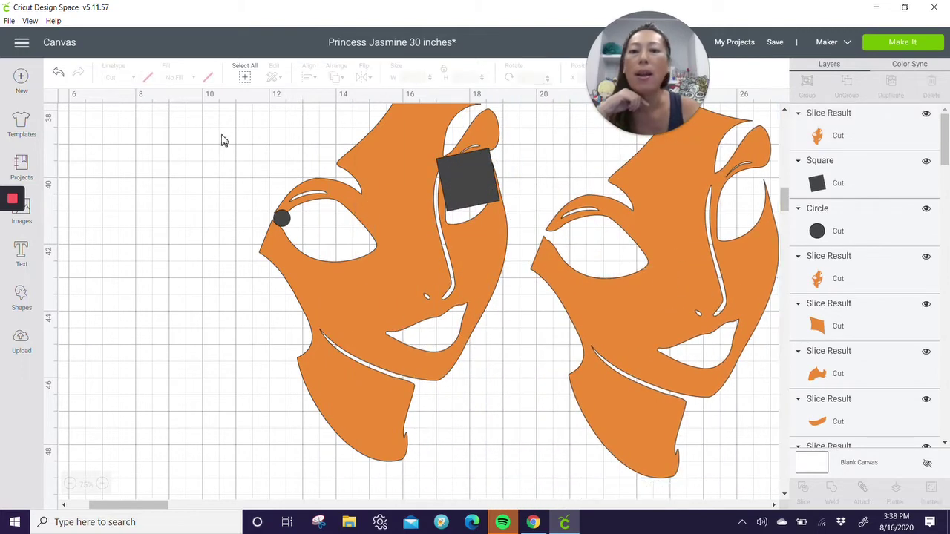
Step: Weld the left face with its square and circle, then hide all its inner contours
drag(221, 124, 471, 367)
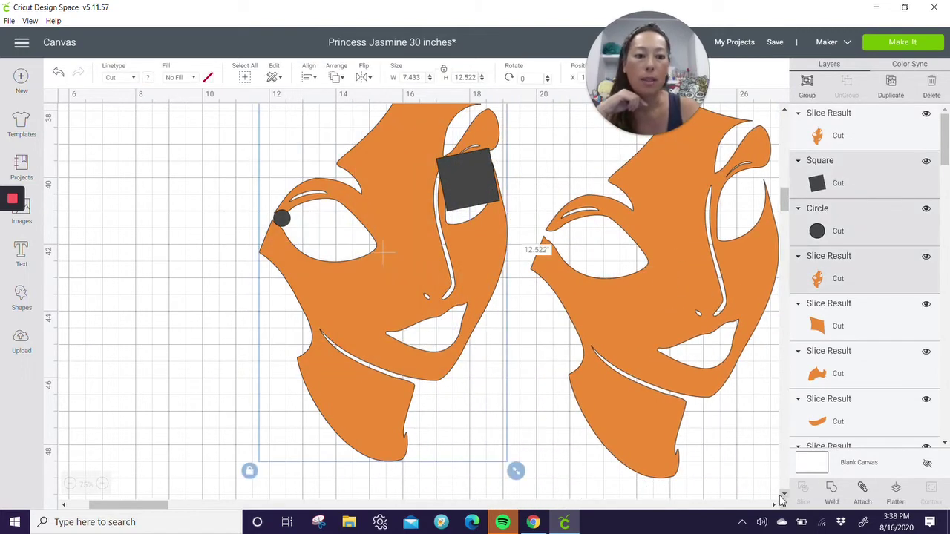
click(832, 499)
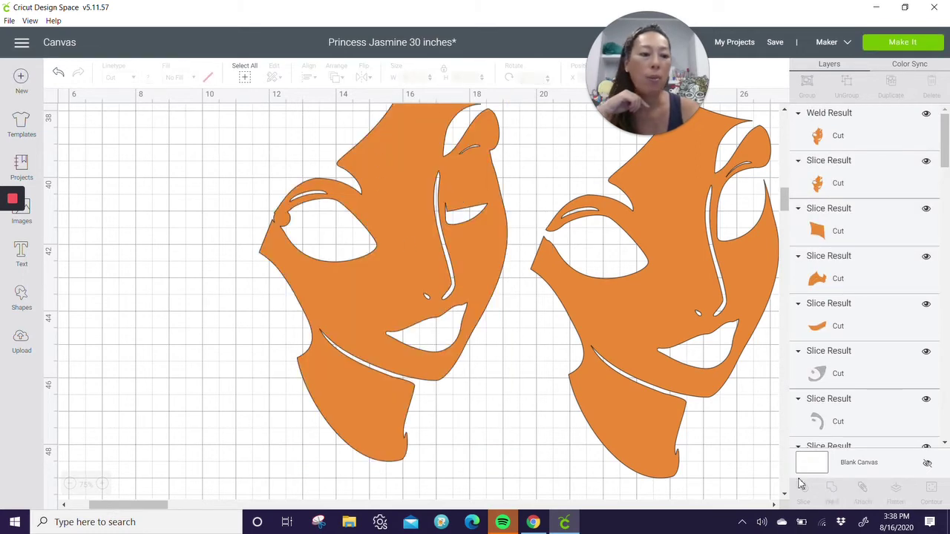
click(434, 248)
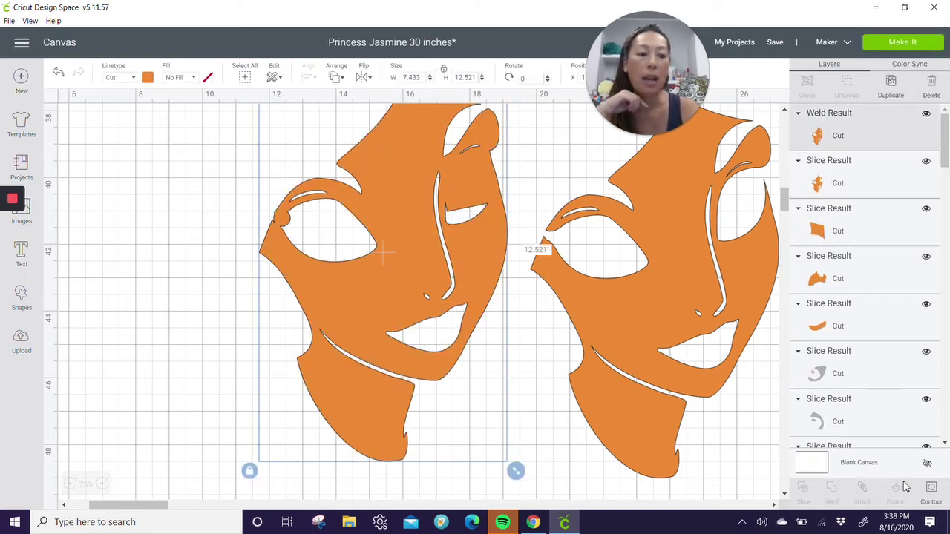
click(931, 490)
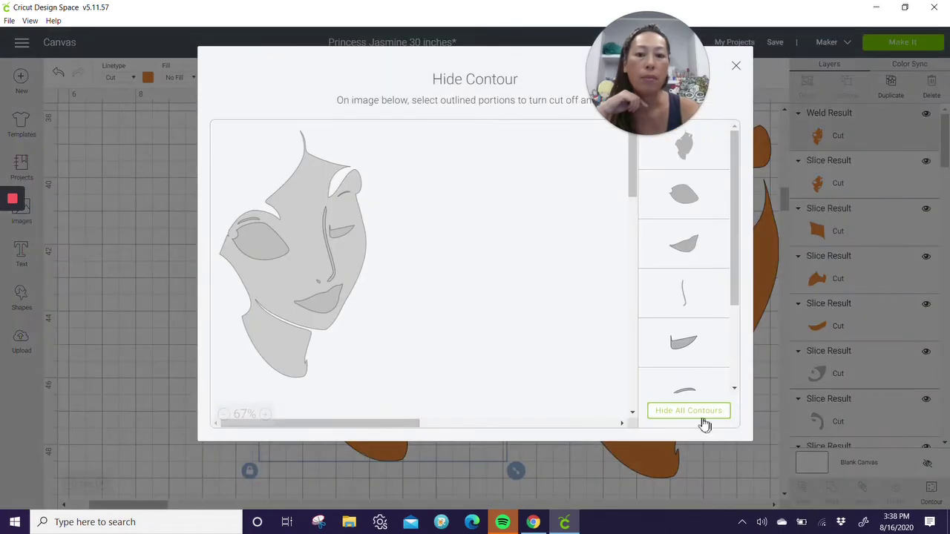
click(702, 421)
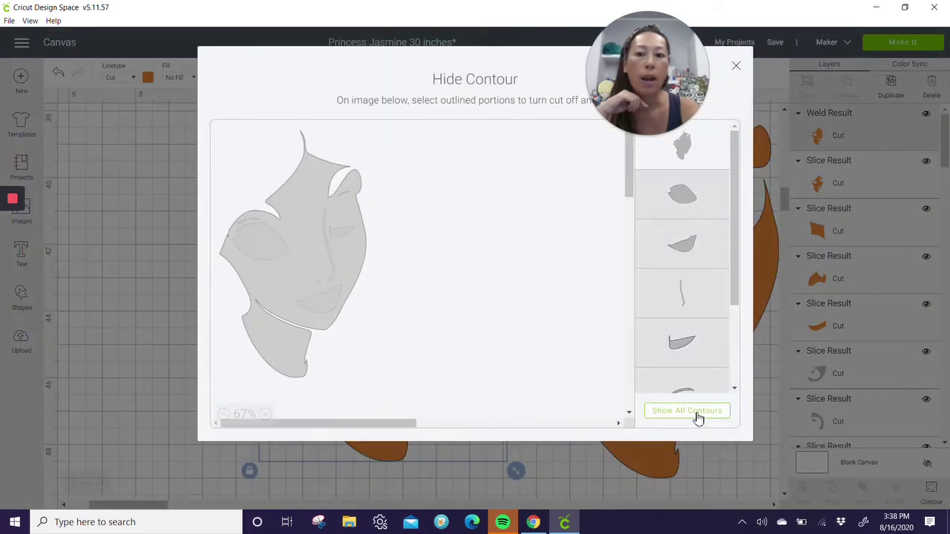
click(735, 71)
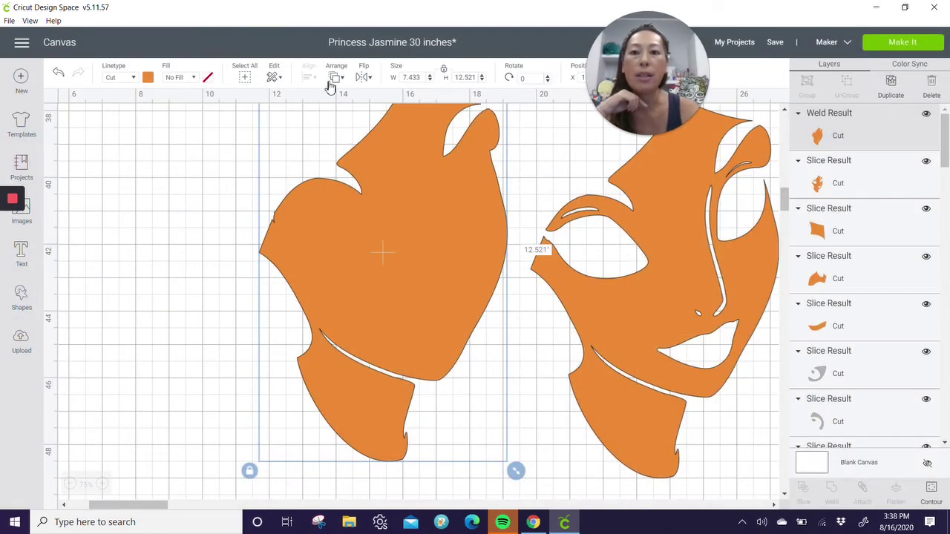
Step: Colour the welded silhouette black, send it to back, and lay the orange face over it
click(148, 77)
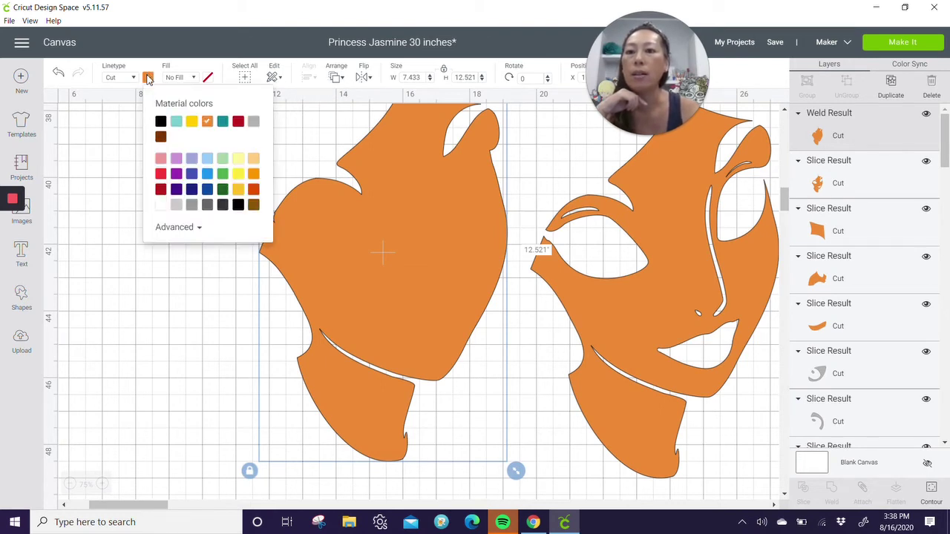
click(161, 123)
drag(371, 223, 352, 253)
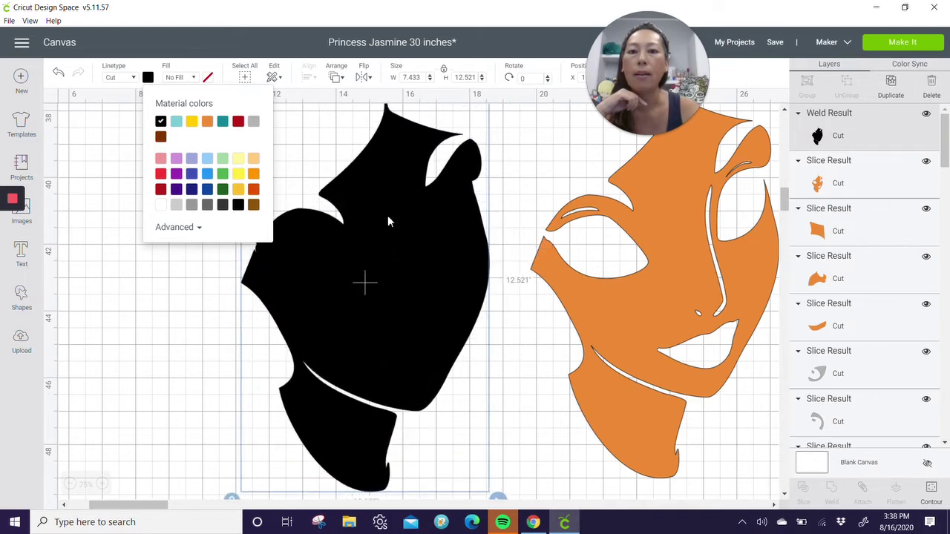
click(338, 77)
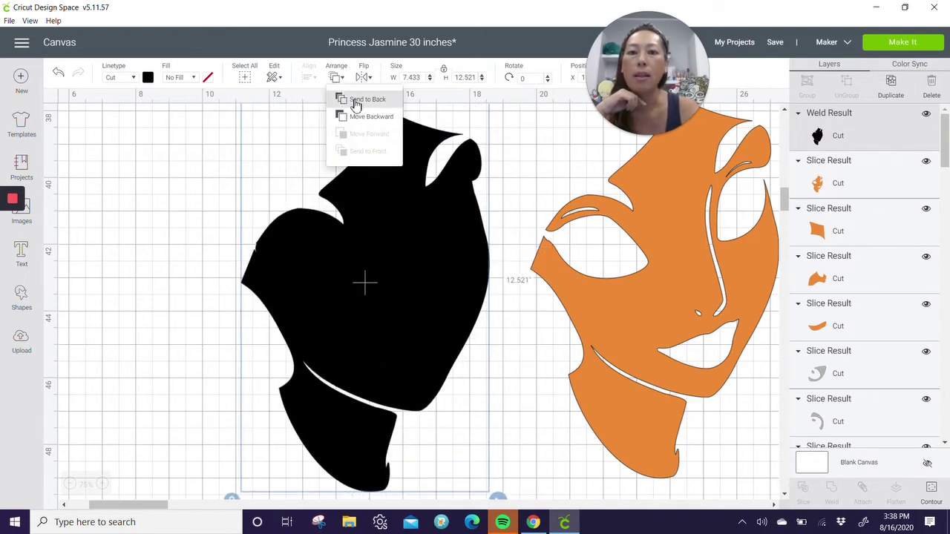
click(349, 98)
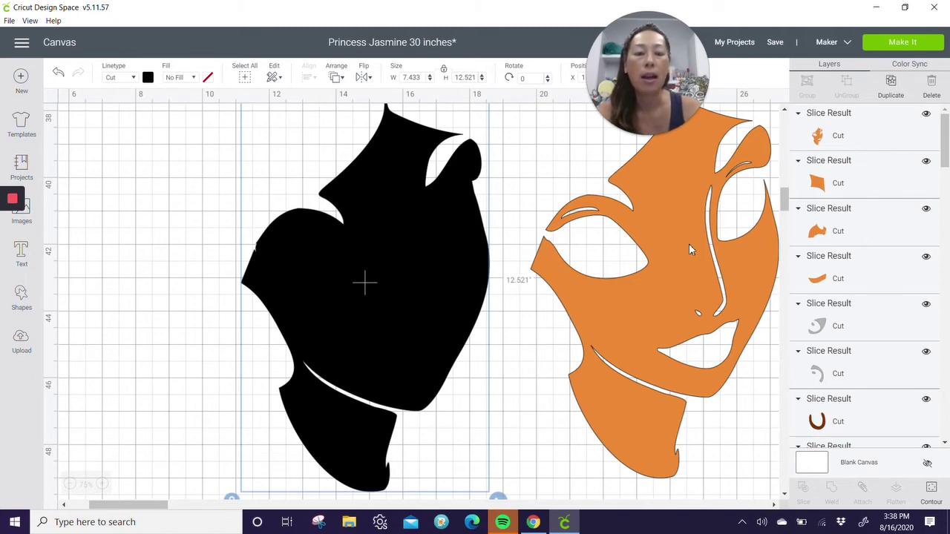
drag(689, 245, 397, 258)
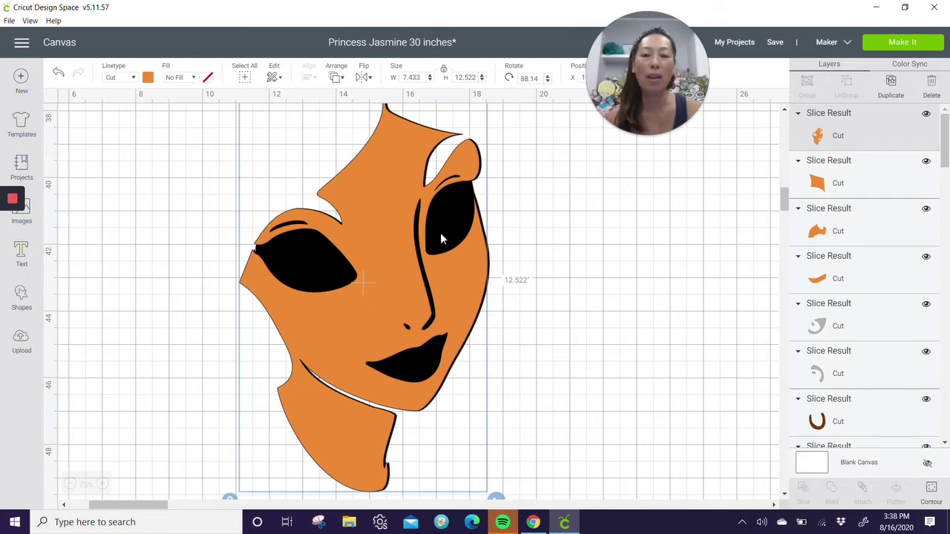
scroll(440, 233, up, 2)
scroll(440, 233, down, 2)
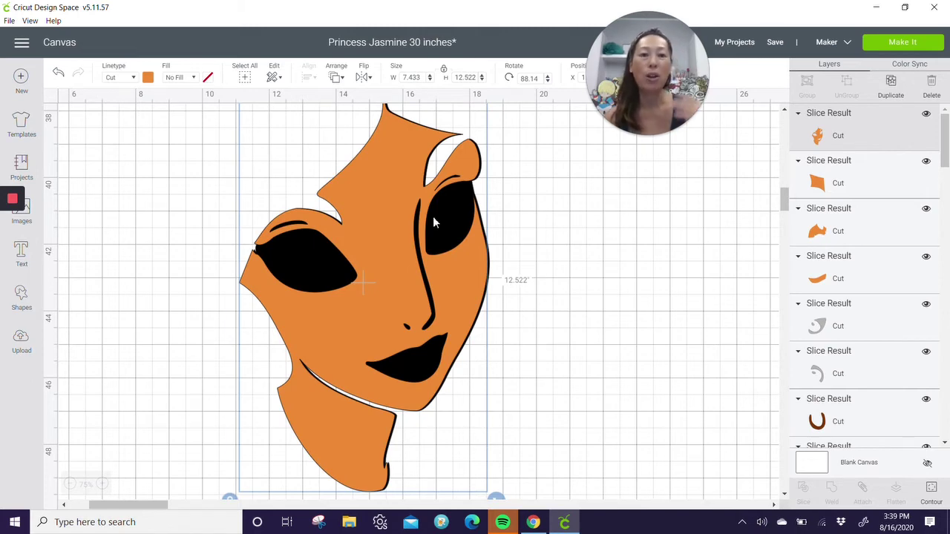
Step: Zoom out over the design and select all the orange face pieces together
scroll(458, 223, up, 10)
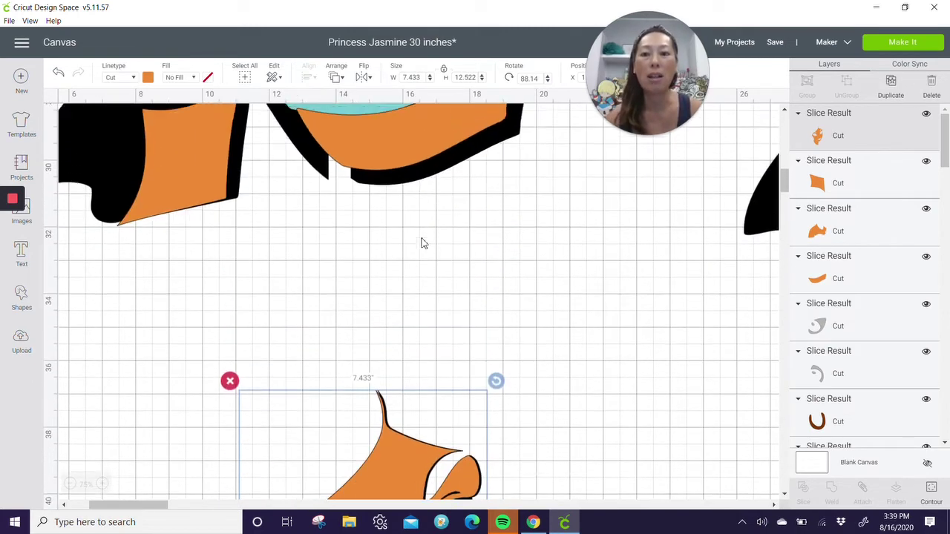
scroll(398, 279, down, 5)
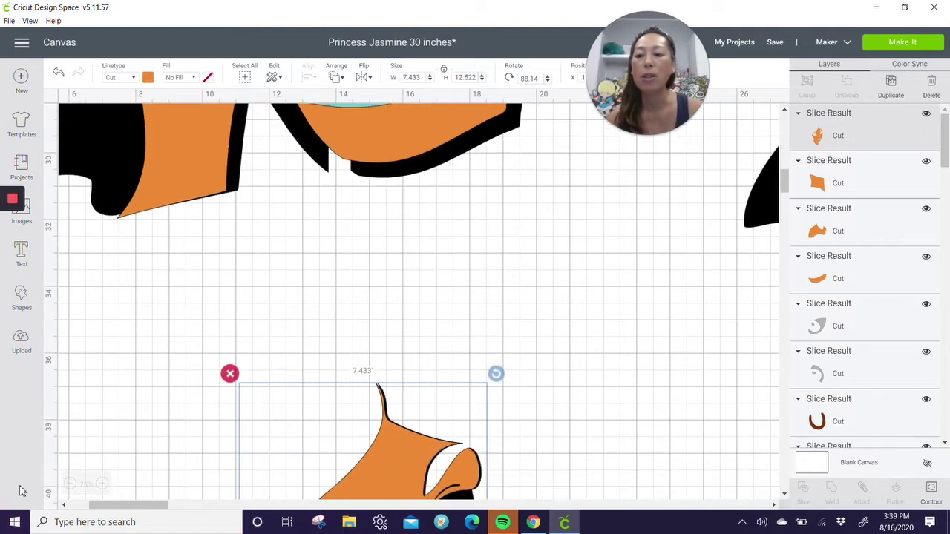
click(67, 486)
click(67, 485)
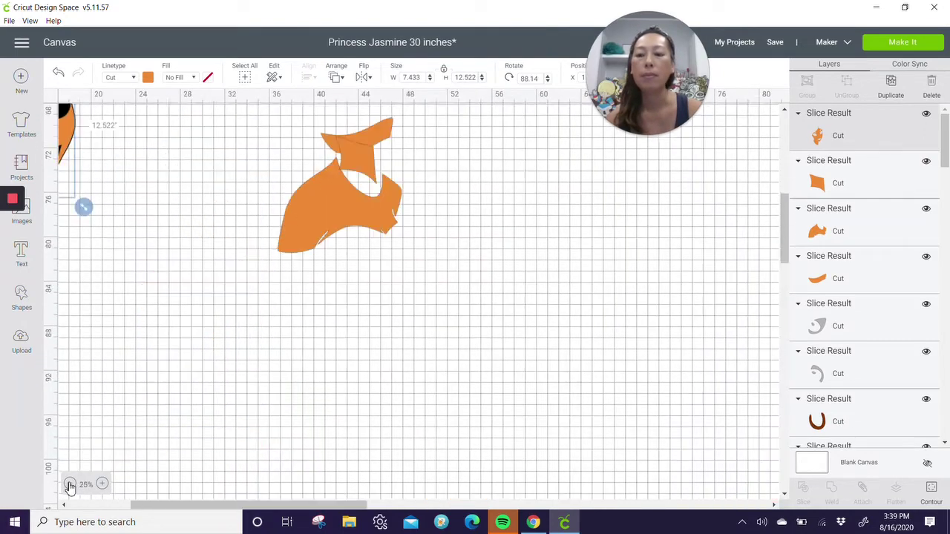
scroll(245, 364, up, 7)
scroll(172, 352, up, 10)
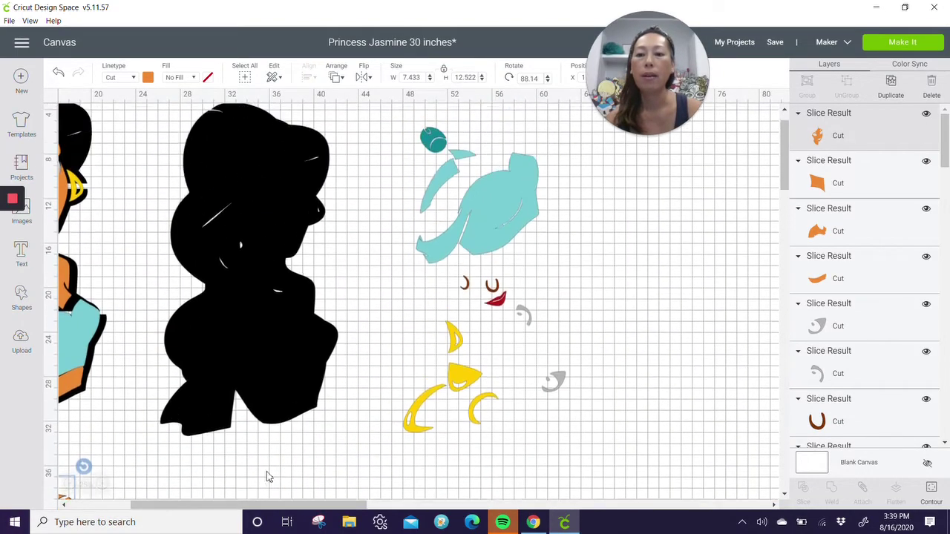
drag(283, 513, 222, 512)
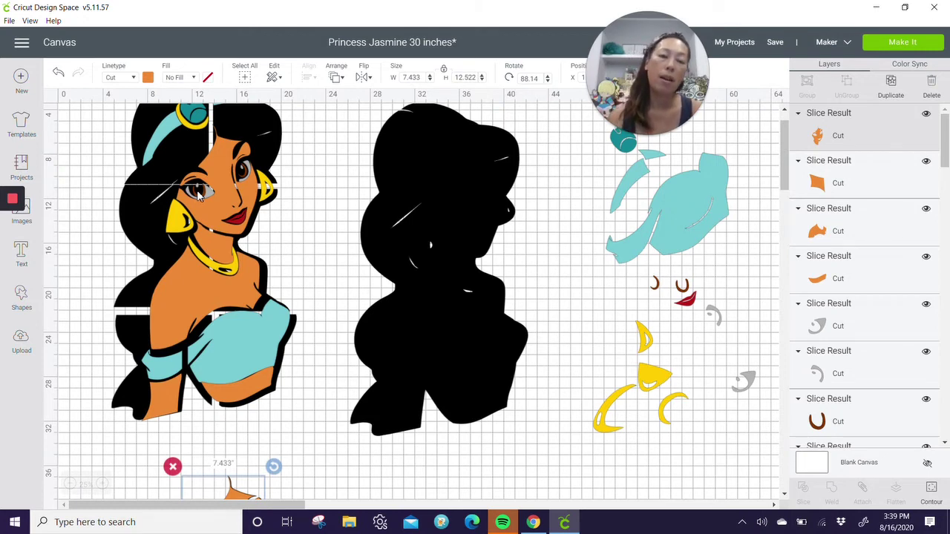
scroll(349, 181, up, 1)
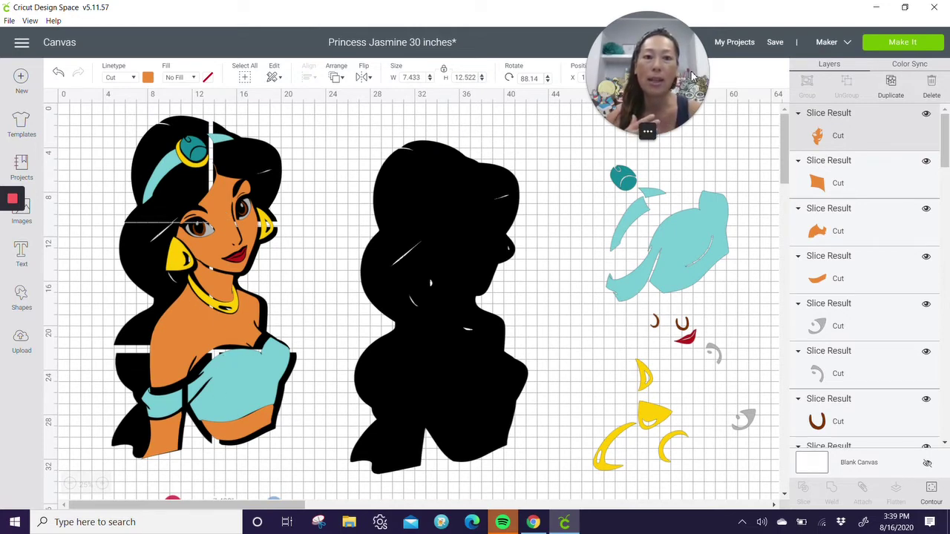
drag(653, 37, 441, 37)
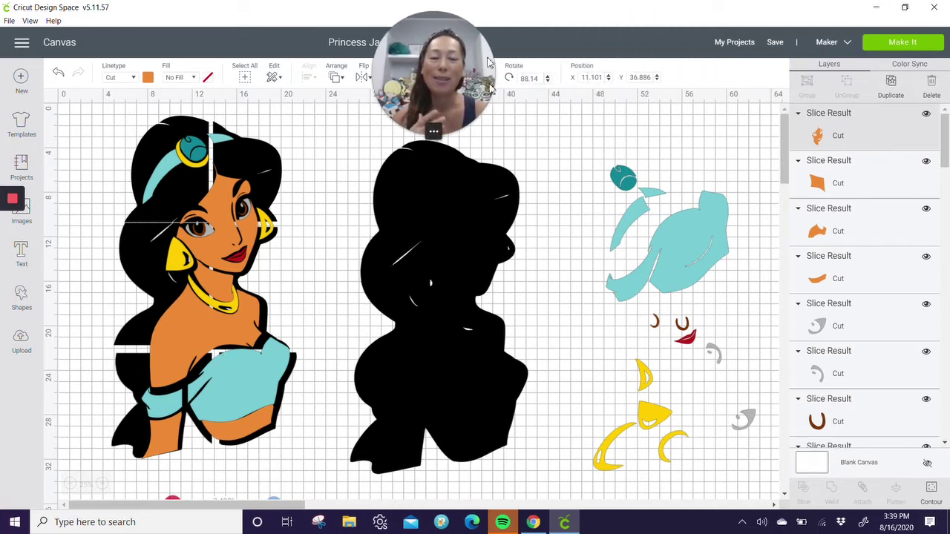
scroll(504, 208, down, 5)
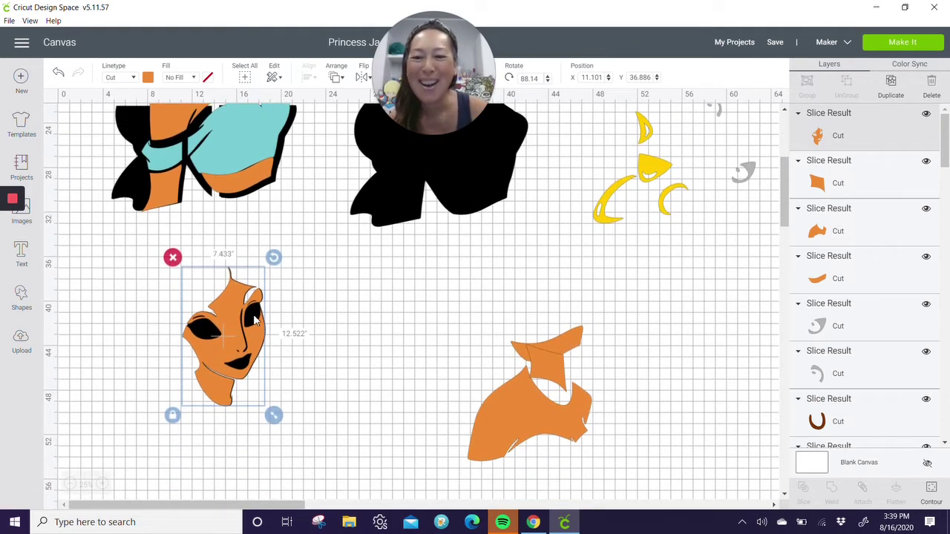
click(102, 339)
drag(109, 310, 287, 398)
Step: Tilt the face group about 20°, move it below the yellow pieces, and add the shirt and crescent pieces
drag(275, 258, 291, 272)
drag(227, 339, 649, 289)
drag(481, 449, 614, 359)
drag(552, 363, 677, 323)
drag(529, 355, 657, 315)
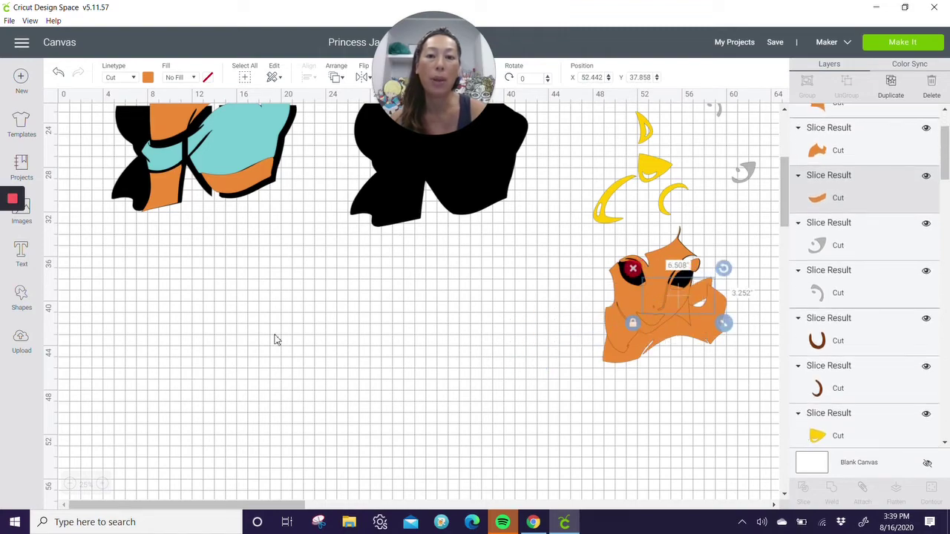
click(453, 172)
Step: Bring the silhouette into view, add a square beside it, and set its width to 11 inches
drag(417, 271, 268, 490)
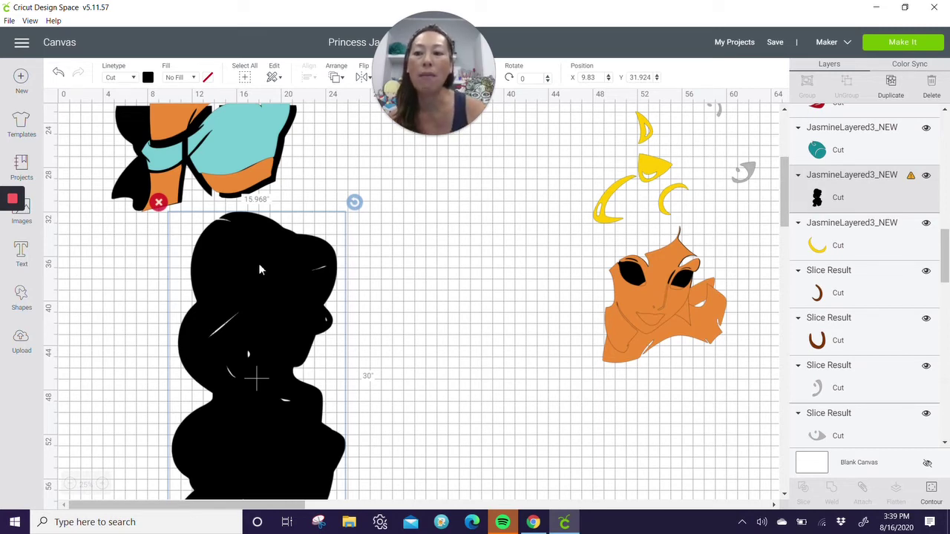
click(37, 305)
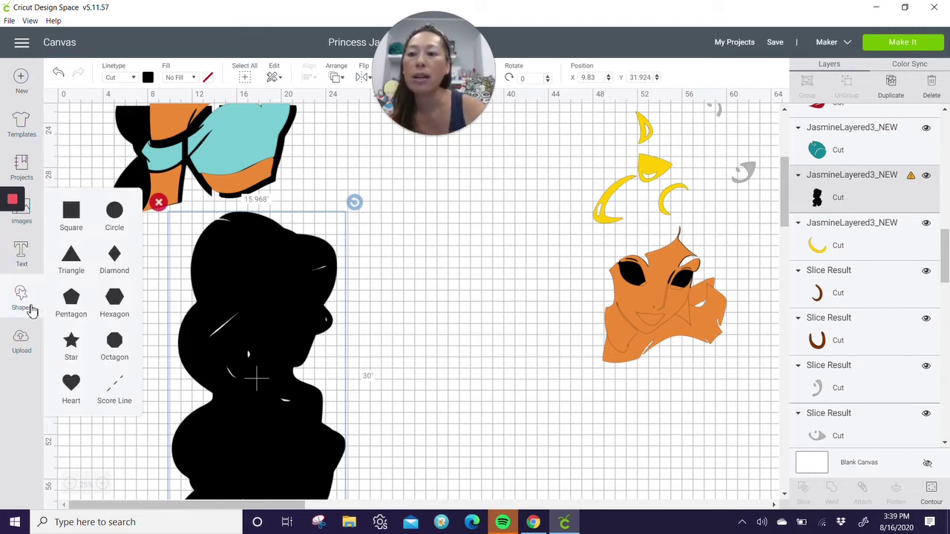
click(71, 213)
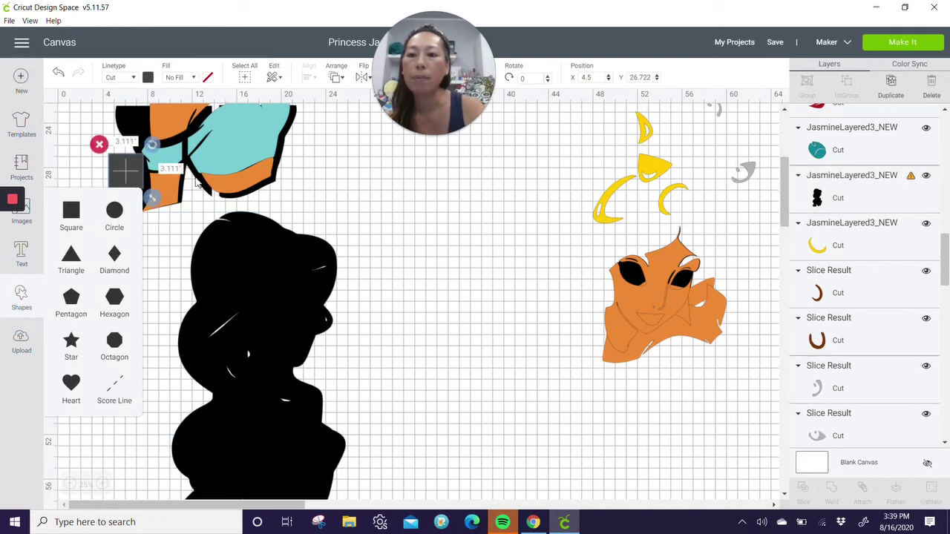
drag(127, 170, 166, 277)
double_click(421, 78)
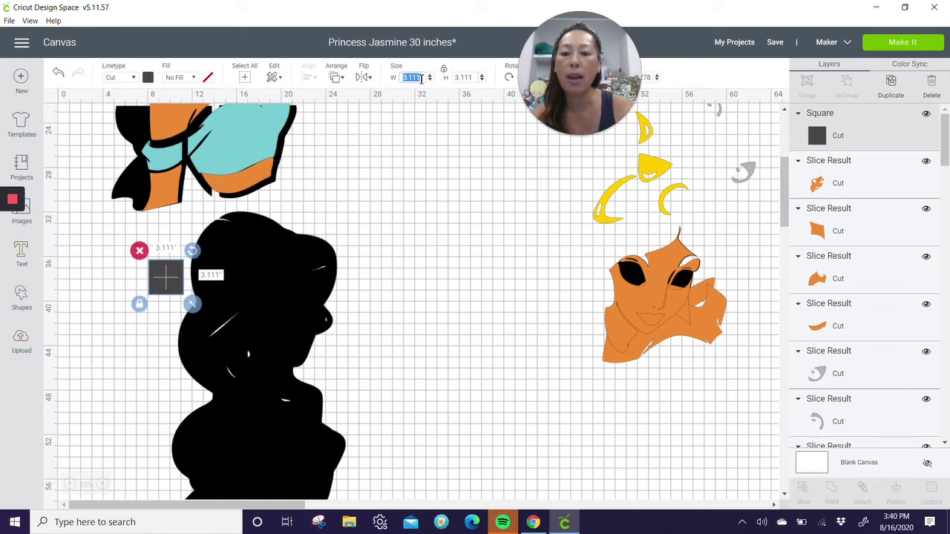
text(11)
key(Tab)
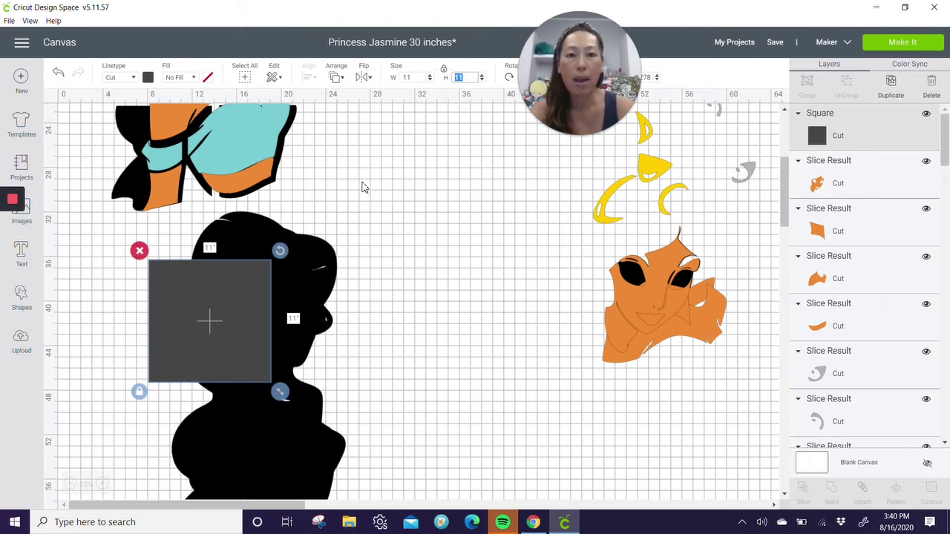
Step: Reposition the silhouette and set the first 11-inch square at X 15, Y 34
click(322, 271)
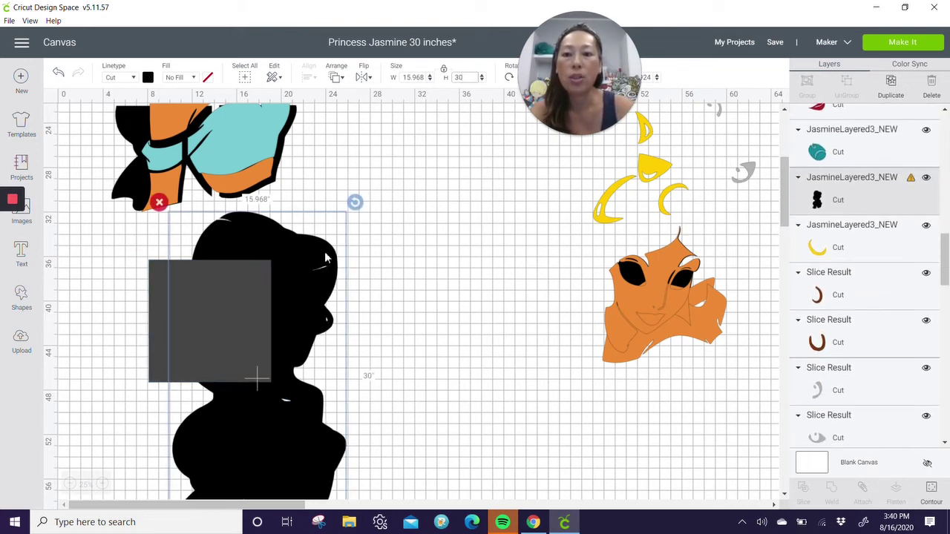
drag(328, 257, 419, 284)
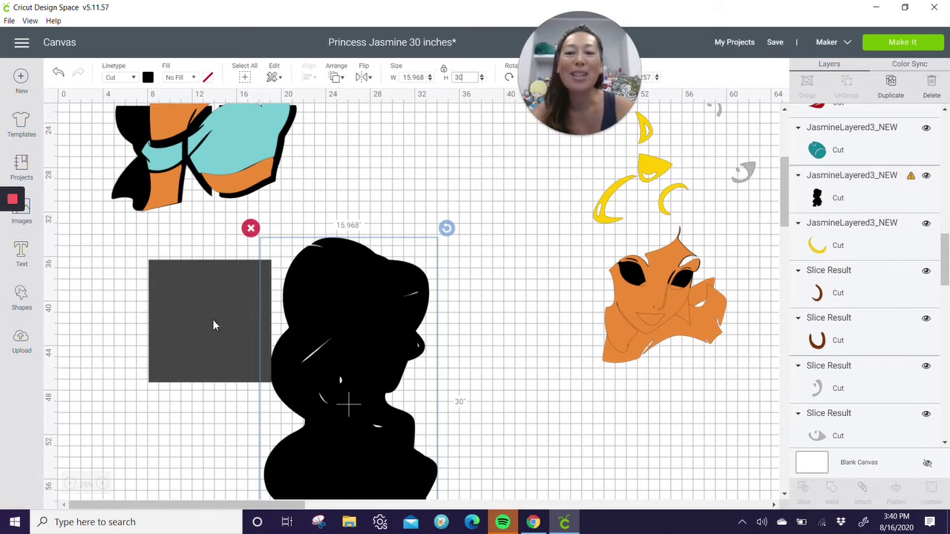
drag(214, 325, 285, 292)
drag(608, 68, 417, 69)
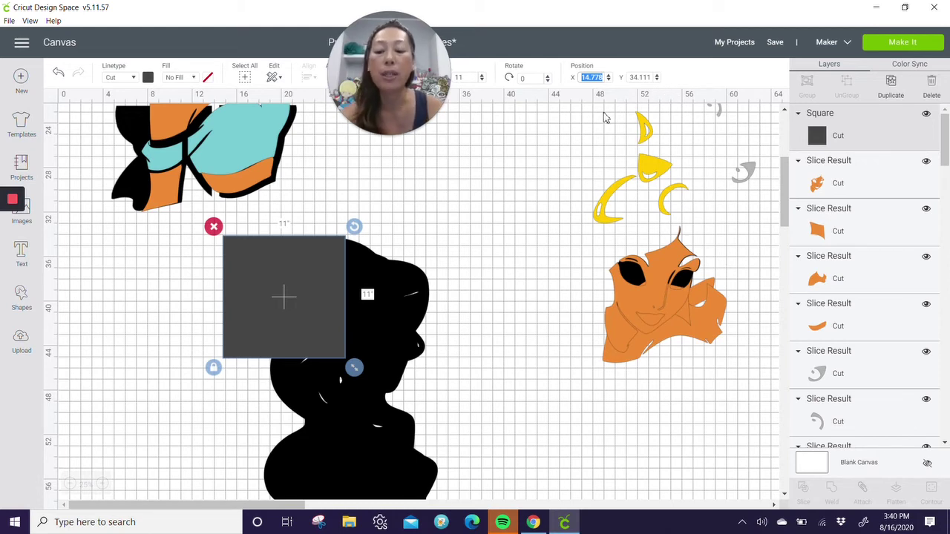
text(15)
key(Tab)
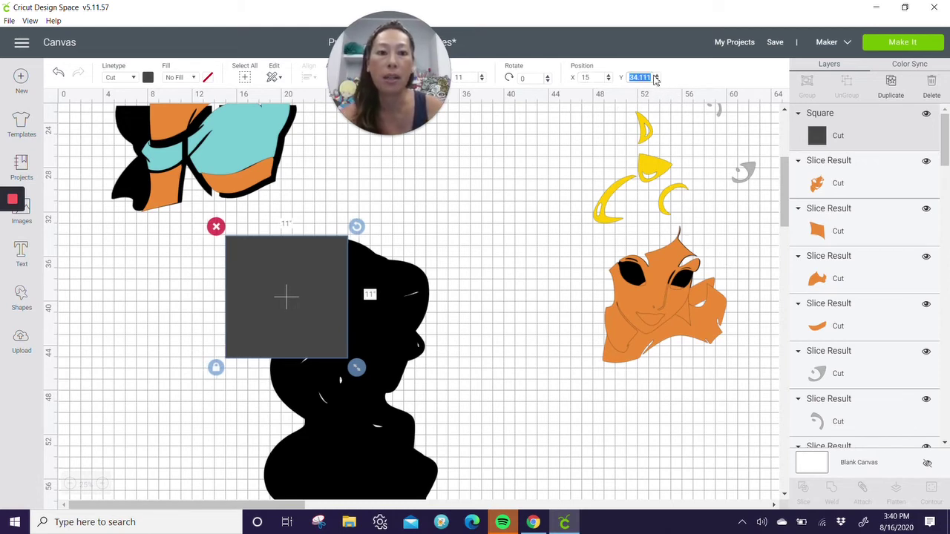
text(34)
key(Return)
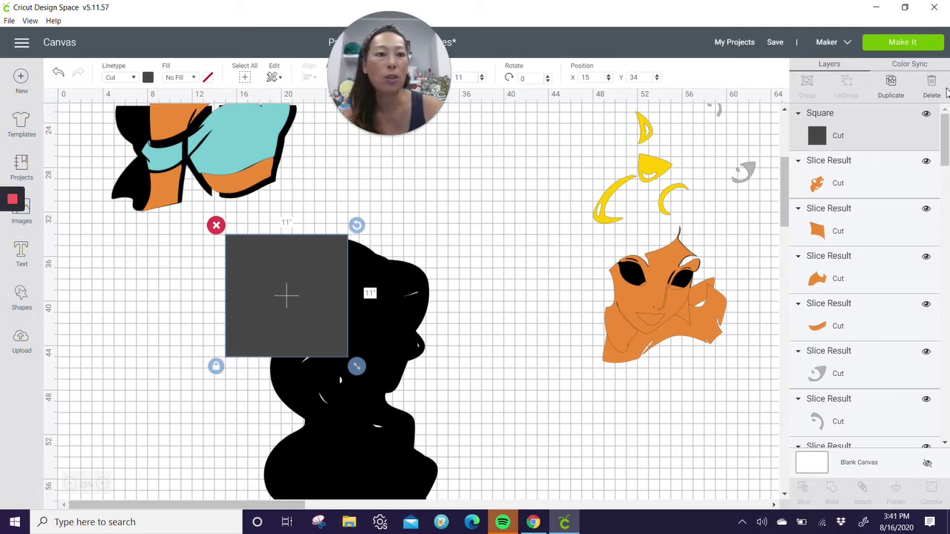
Step: Duplicate the square to X 26, Y 34 to complete the top row
click(891, 82)
drag(298, 246, 410, 248)
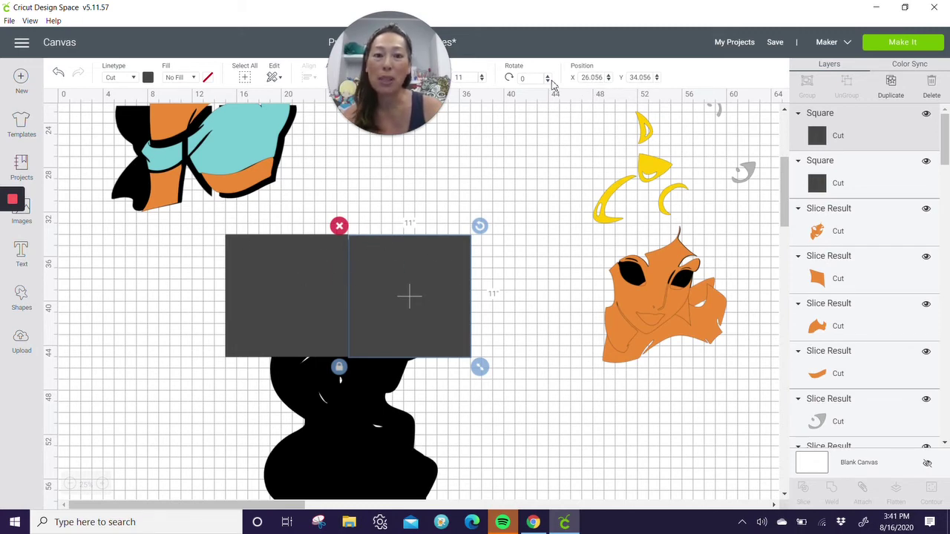
click(601, 77)
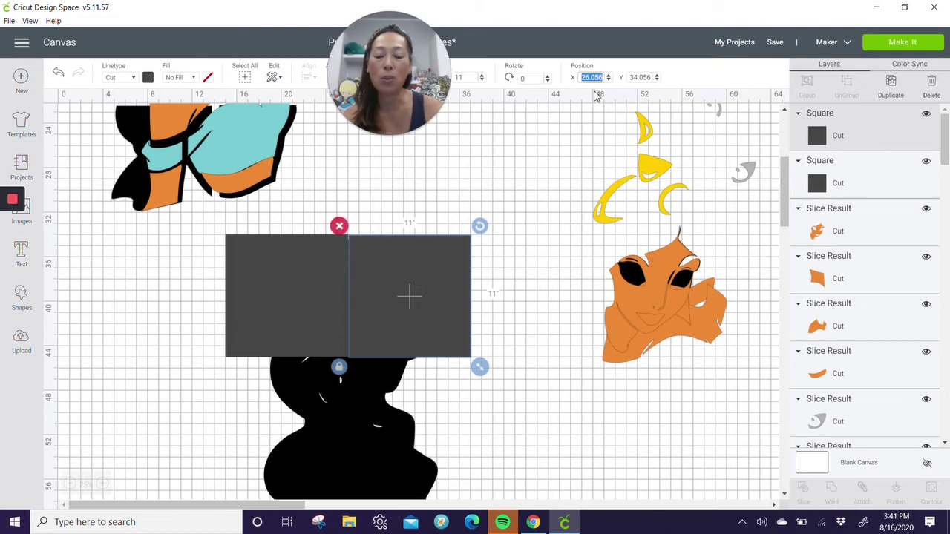
text(26)
key(Tab)
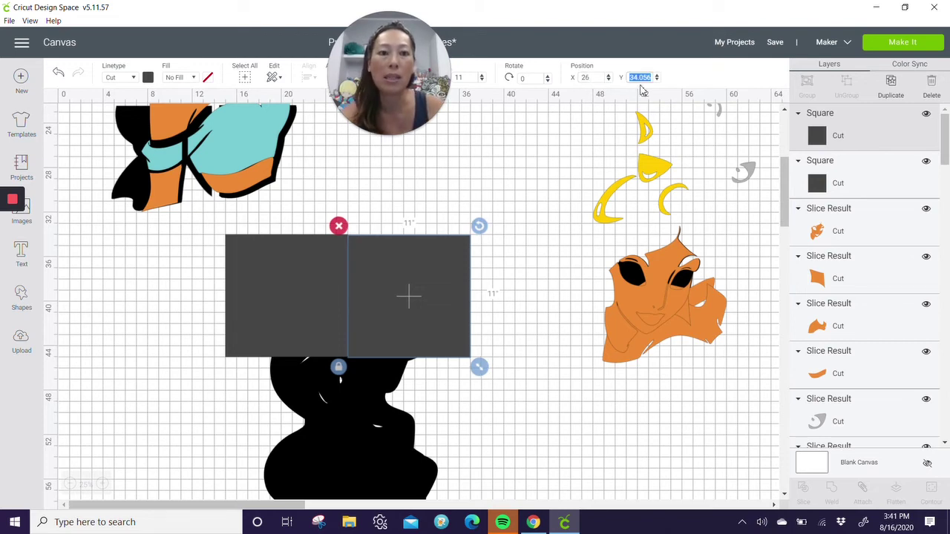
text(34)
key(Return)
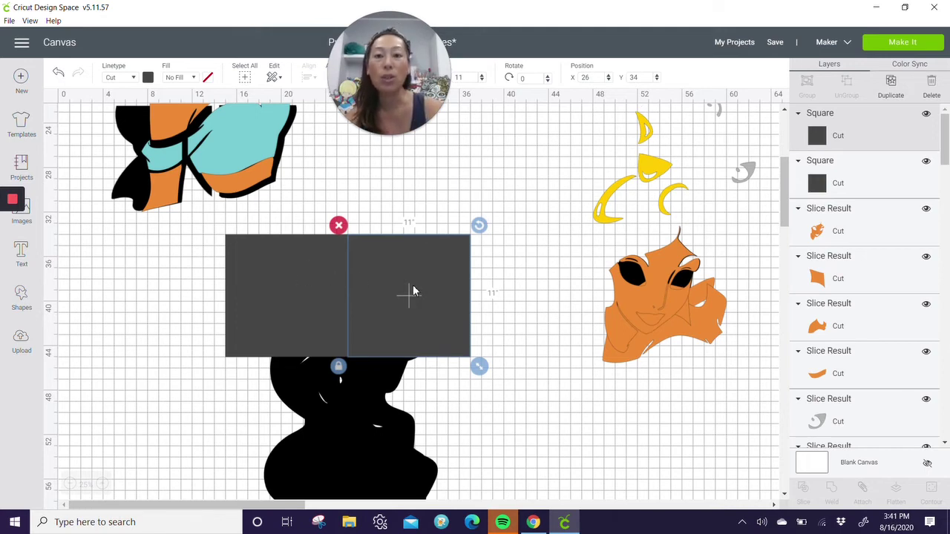
Step: Duplicate the top pair of squares and place it at X 15, Y 45 as the second row
scroll(404, 289, down, 3)
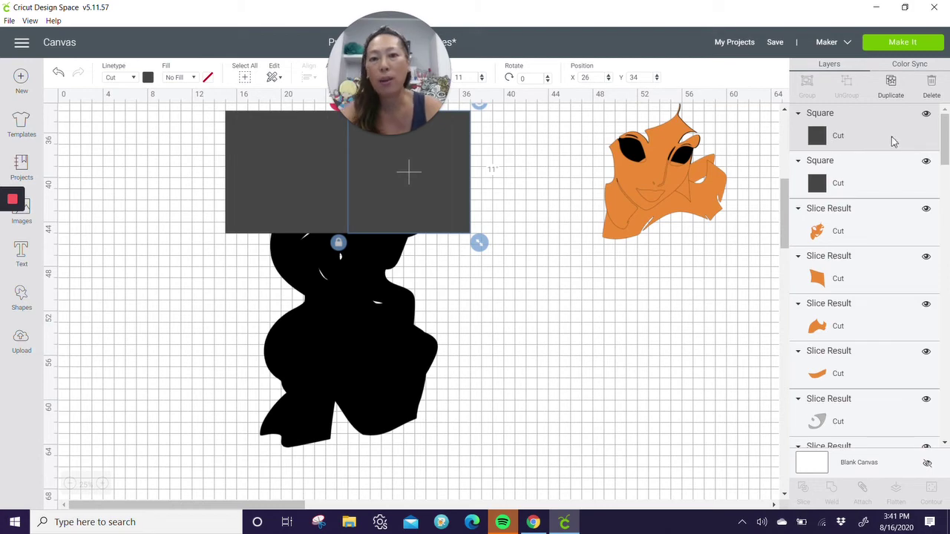
shift+click(850, 182)
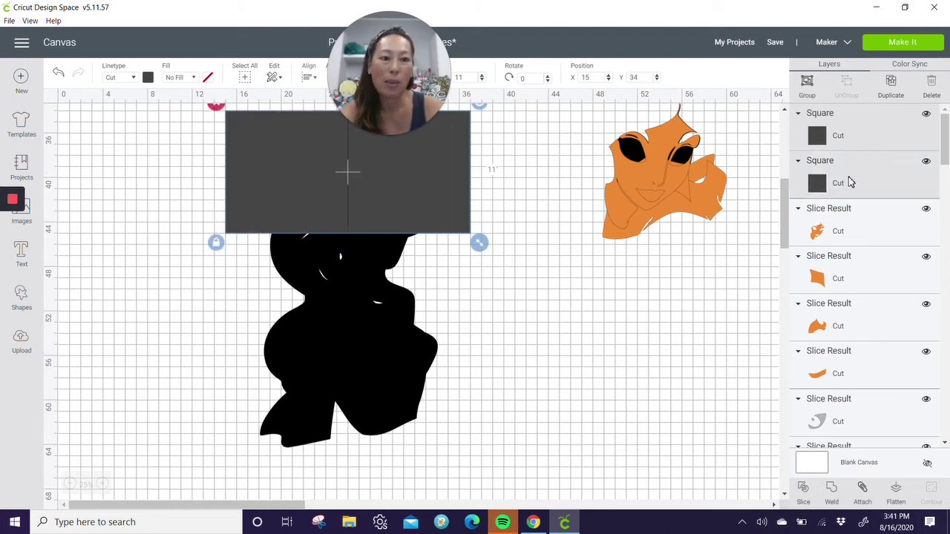
click(889, 86)
drag(424, 173, 418, 300)
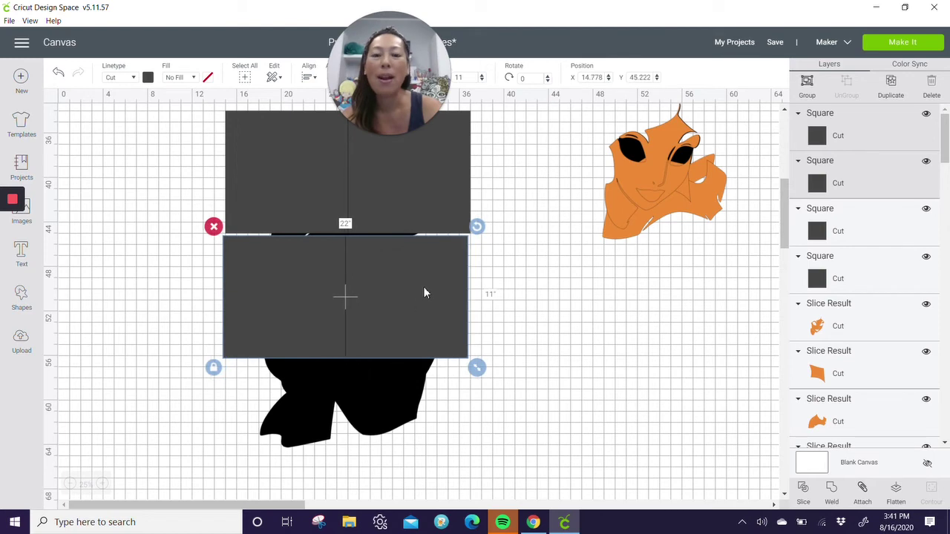
double_click(601, 77)
text(15)
key(Tab)
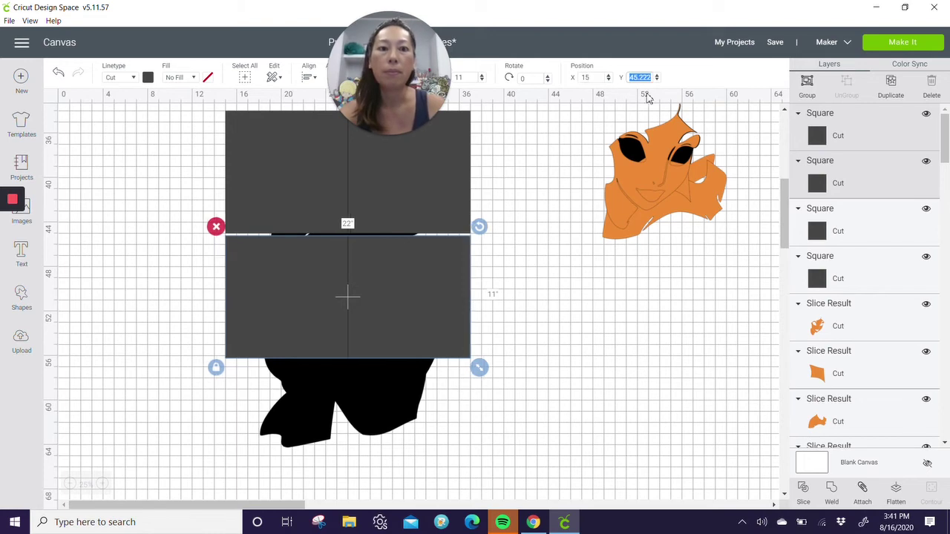
text(45)
key(Return)
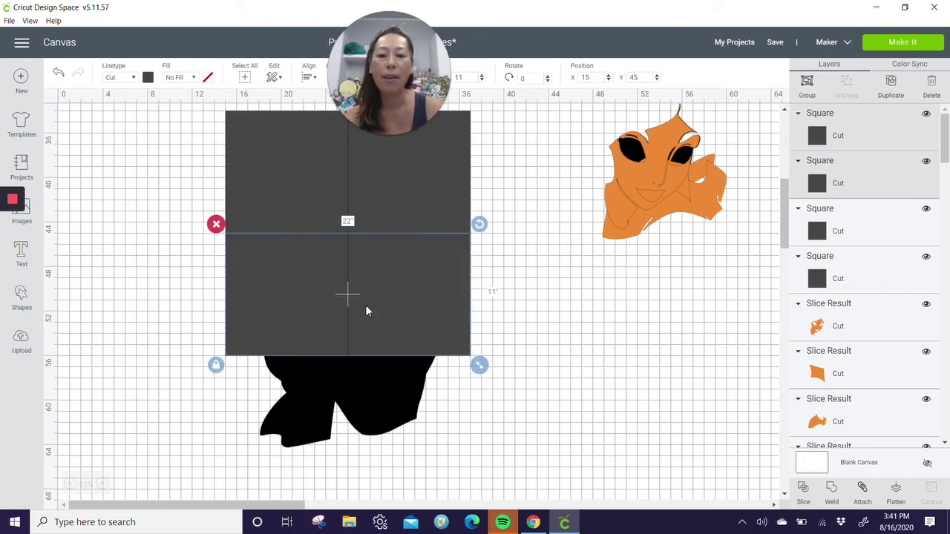
Step: Duplicate the pair again to X 15, Y 56 for the bottom row
click(891, 82)
drag(435, 261, 424, 382)
click(592, 77)
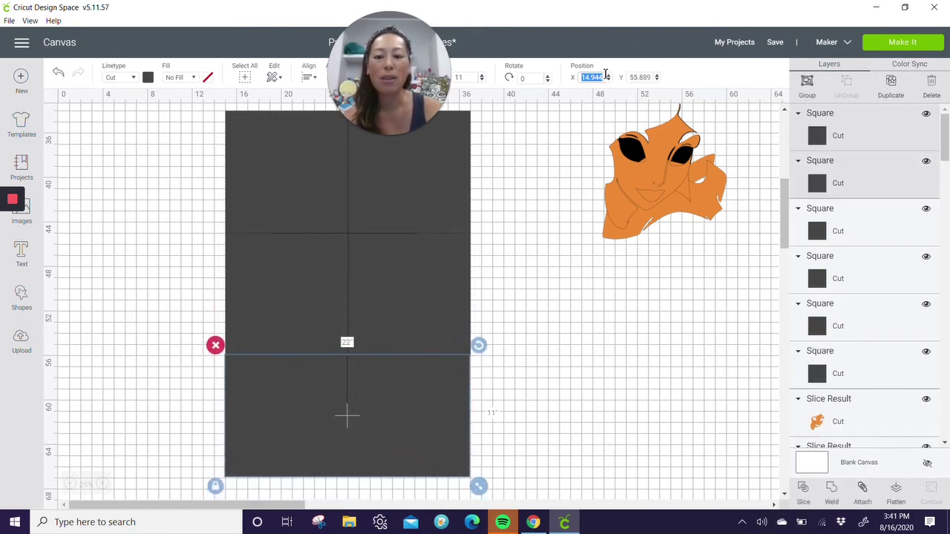
text(15)
key(Tab)
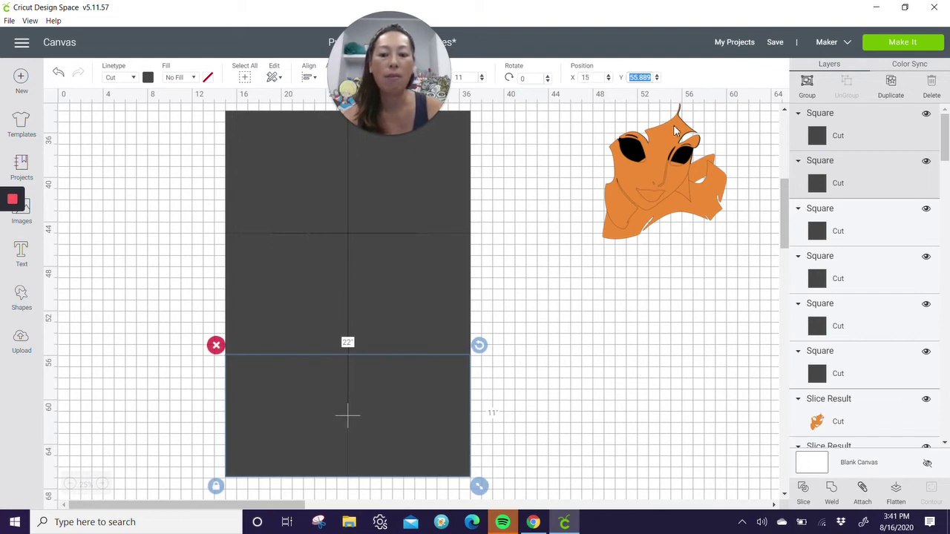
text(56)
key(Return)
scroll(883, 208, down, 10)
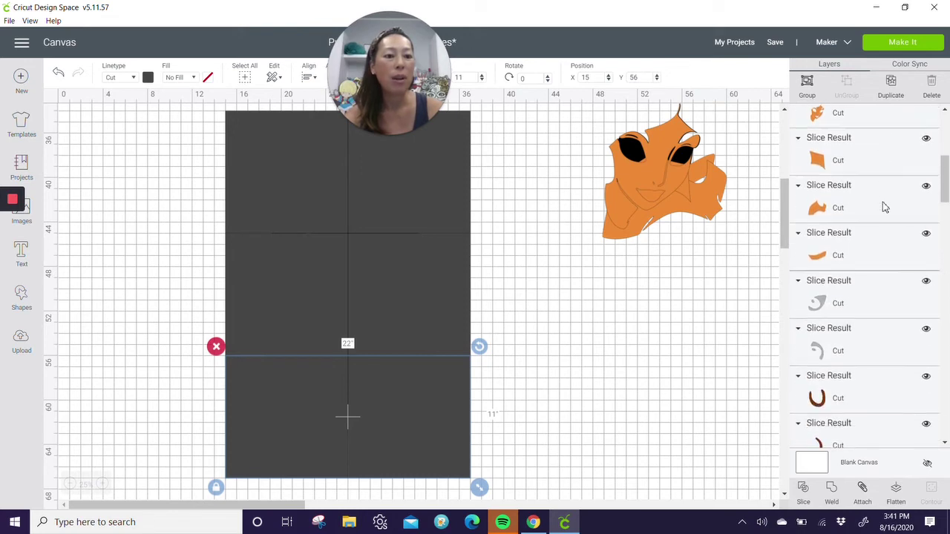
scroll(883, 213, down, 5)
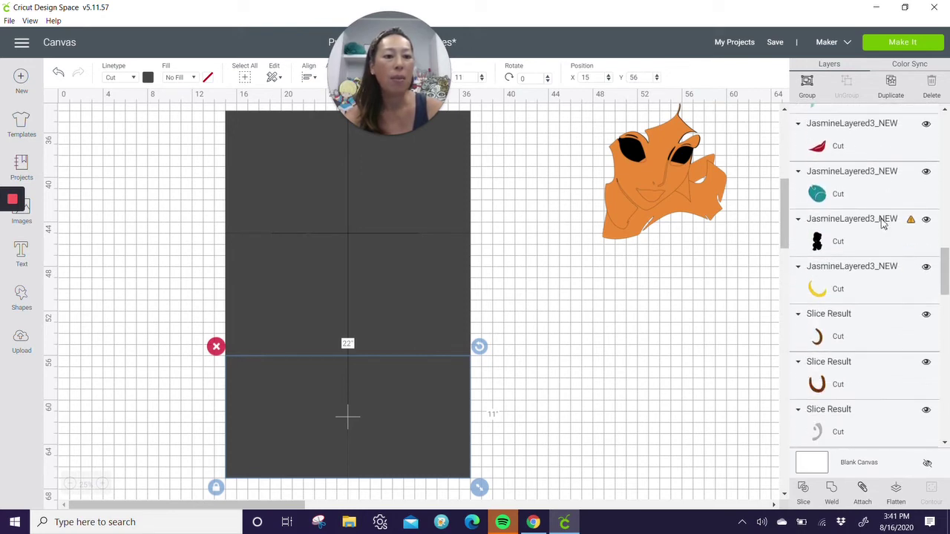
Step: Bring the black silhouette in front of the square grid
click(873, 234)
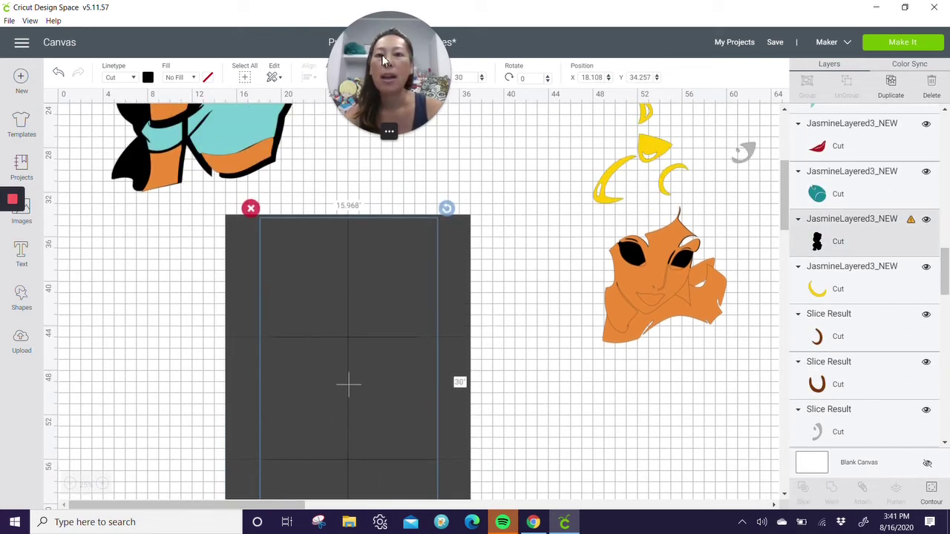
click(337, 77)
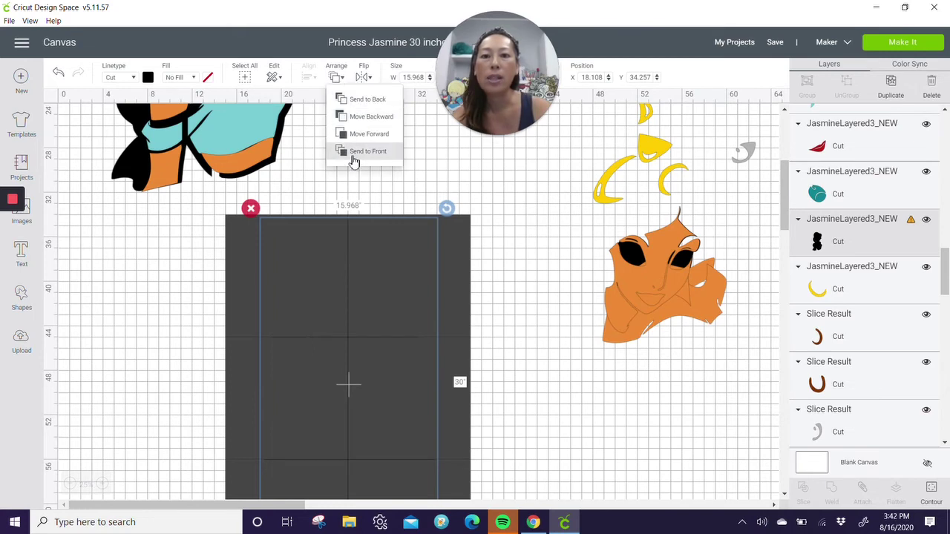
click(355, 153)
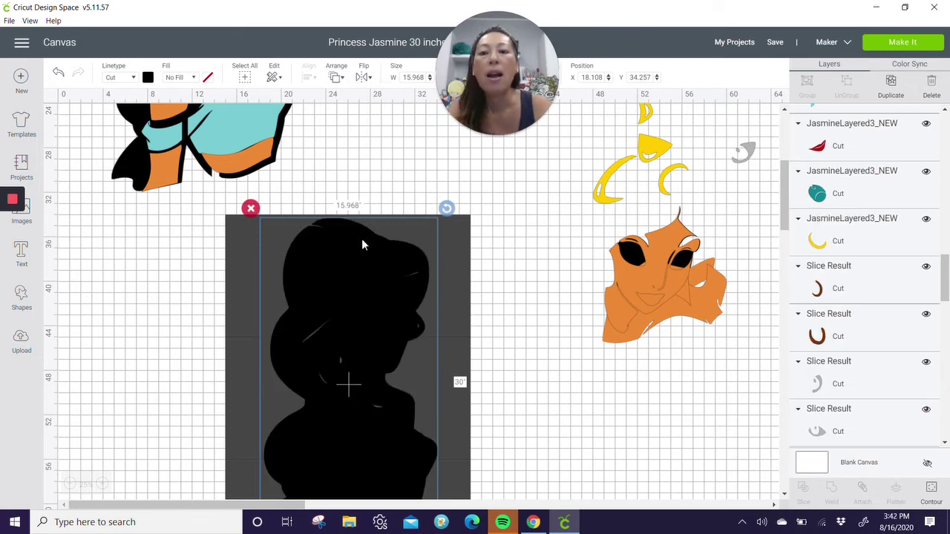
scroll(362, 241, down, 3)
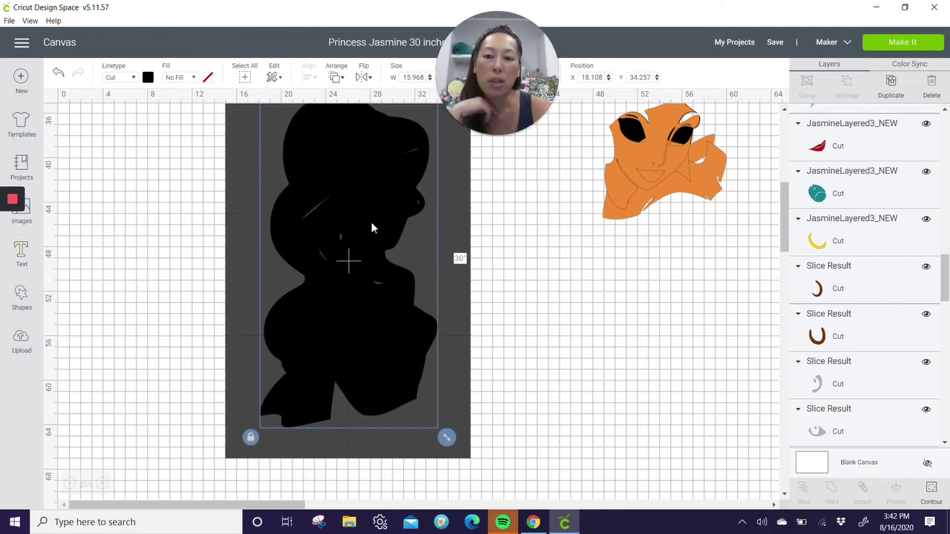
Step: Hide every inner contour of the black silhouette so it becomes one solid shape
click(937, 497)
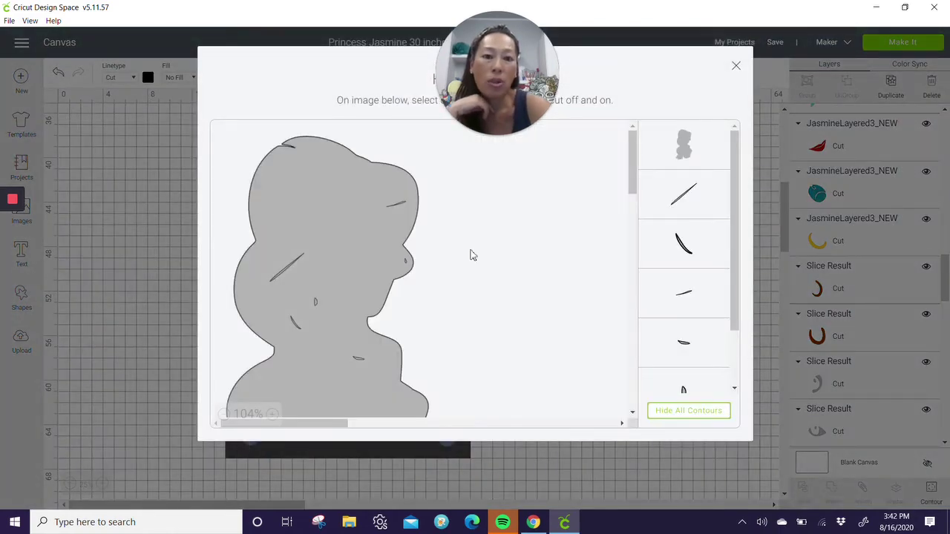
click(673, 411)
scroll(333, 220, down, 3)
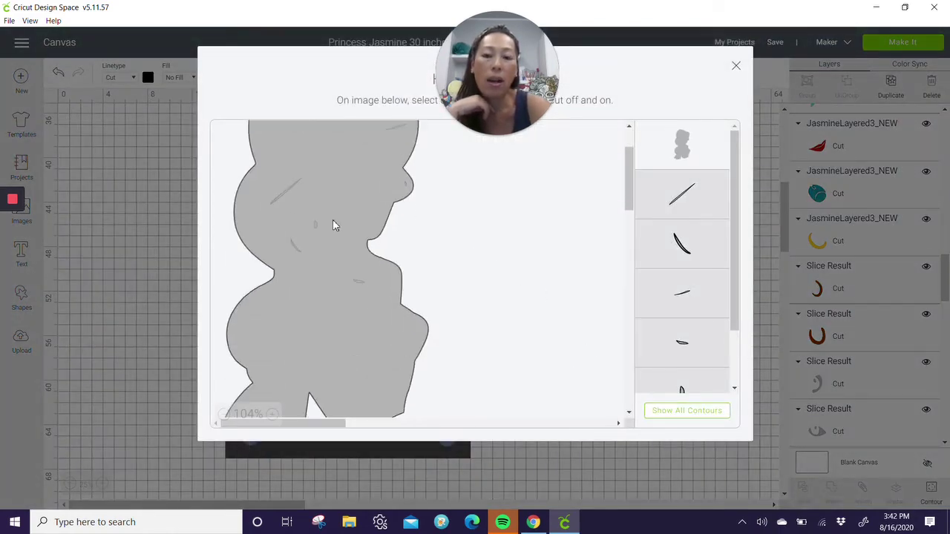
scroll(346, 212, up, 3)
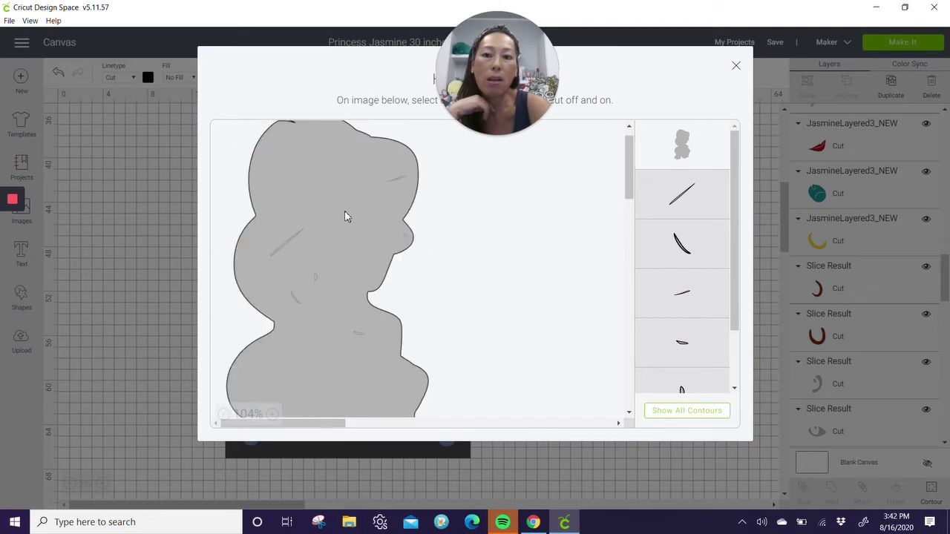
click(735, 66)
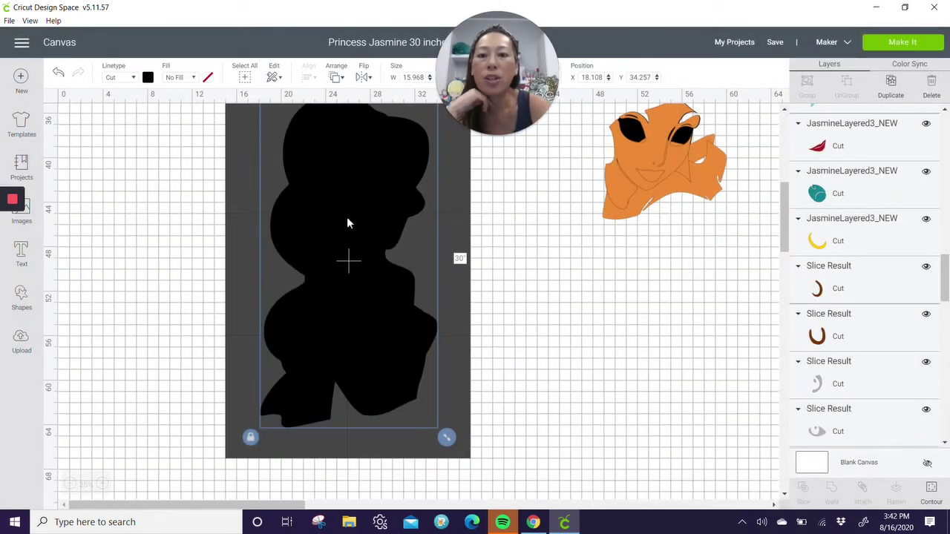
scroll(349, 217, up, 3)
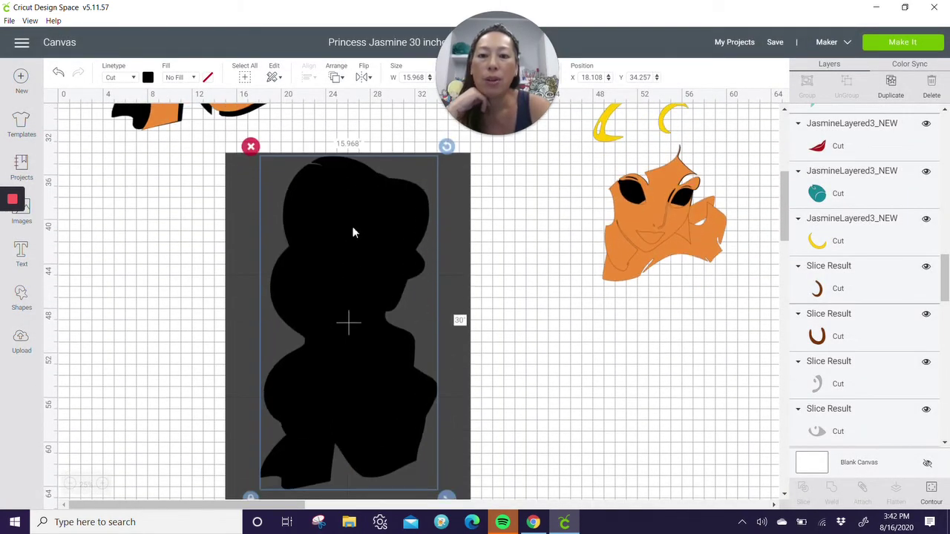
scroll(352, 229, down, 2)
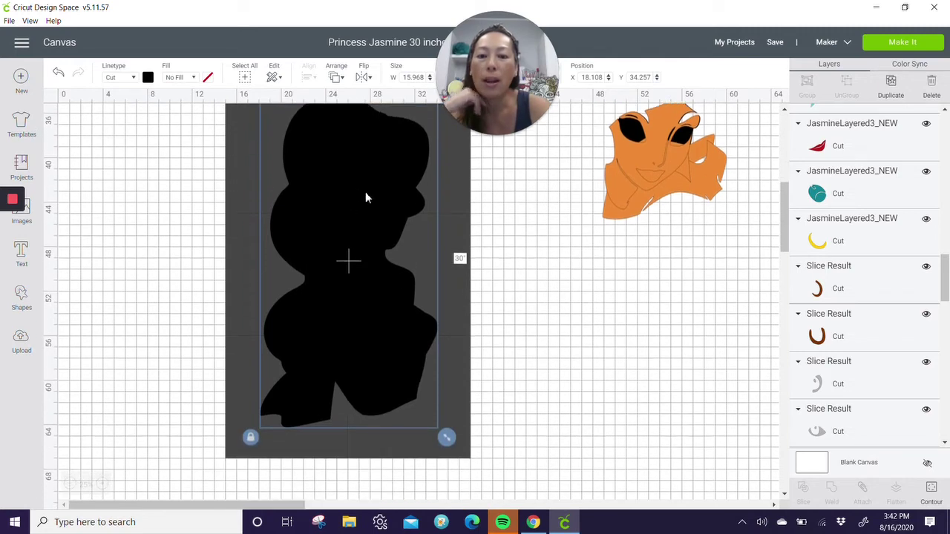
Step: Move the black Jasmine silhouette onto the grey squares and nudge it left inside them
drag(367, 172, 454, 201)
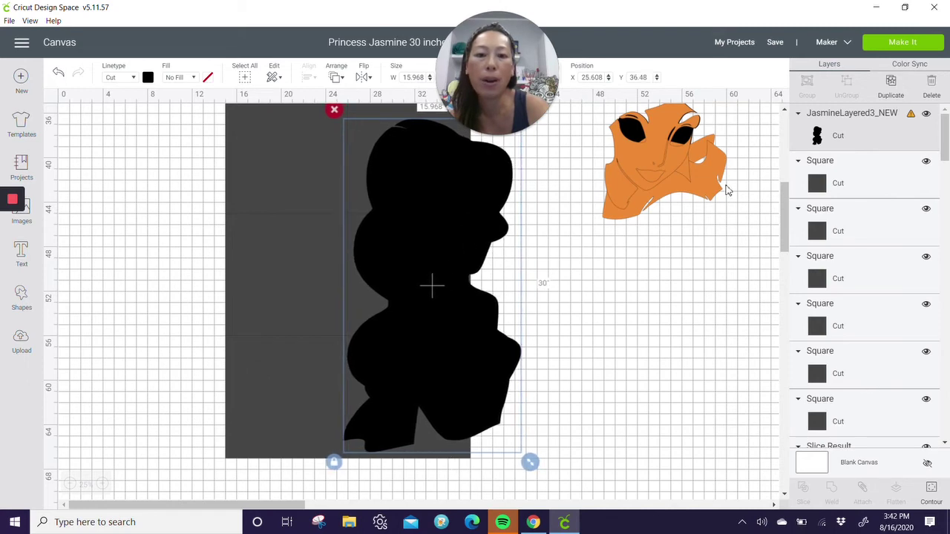
click(129, 375)
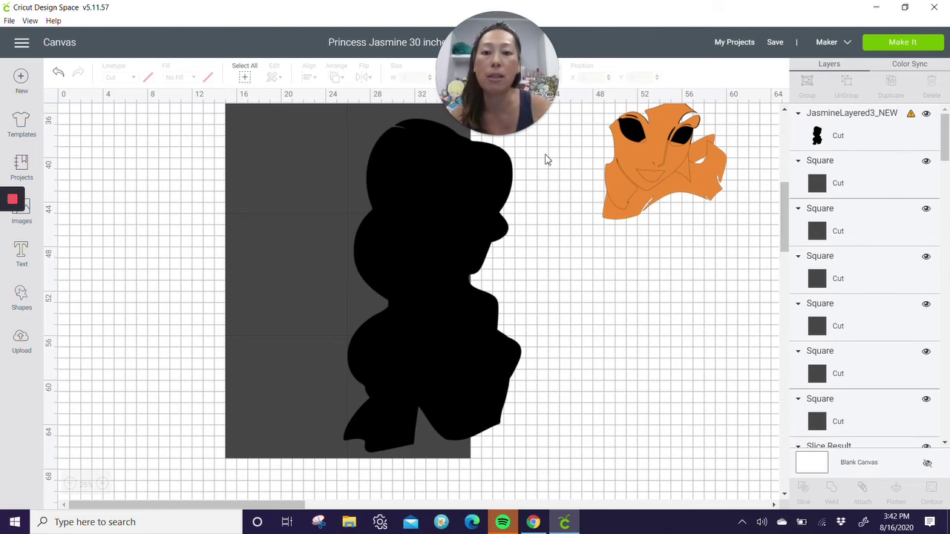
drag(444, 236, 380, 237)
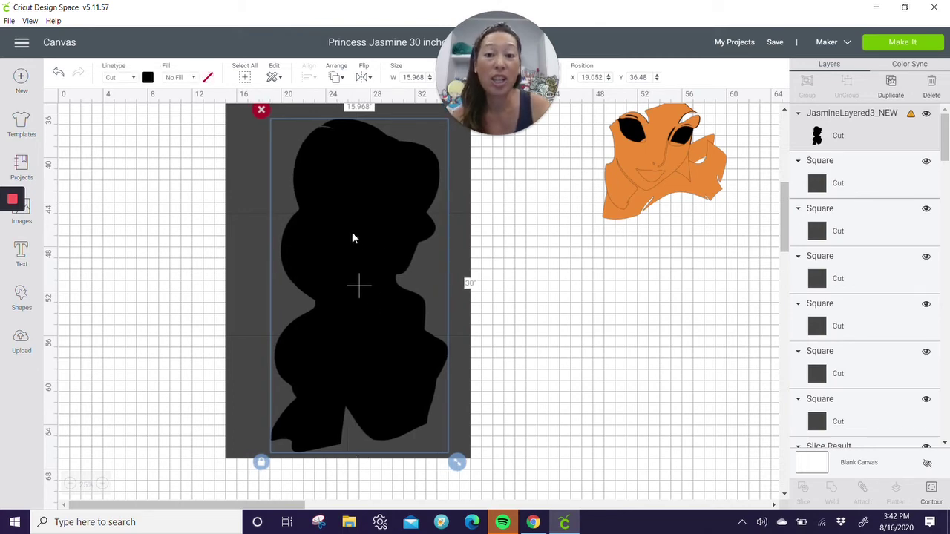
click(122, 238)
click(366, 212)
drag(366, 213, 328, 215)
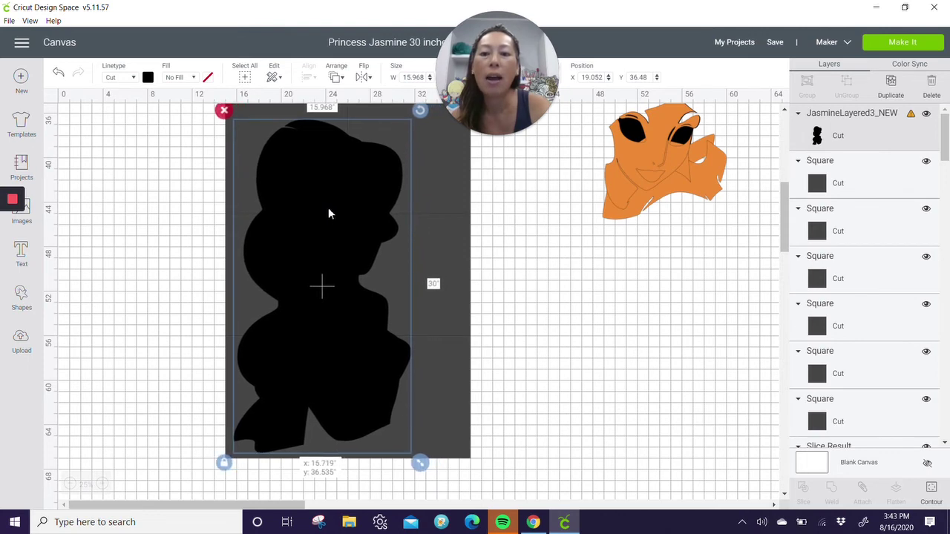
drag(328, 214, 325, 213)
scroll(325, 214, up, 5)
scroll(324, 214, up, 2)
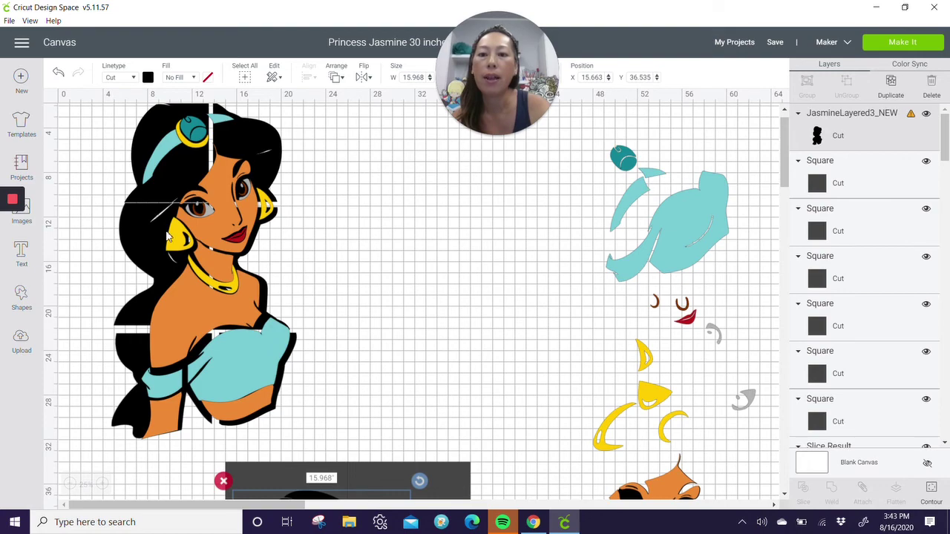
scroll(169, 236, down, 10)
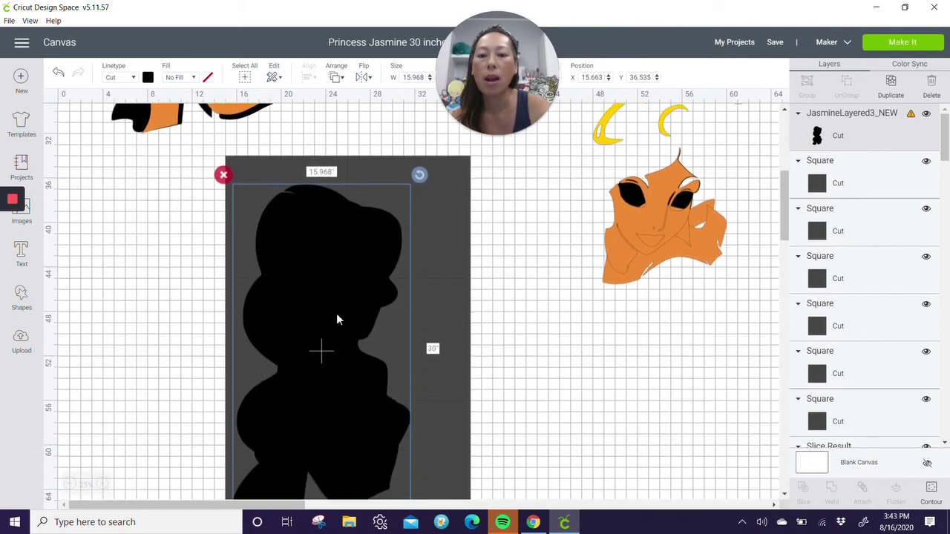
scroll(395, 393, down, 2)
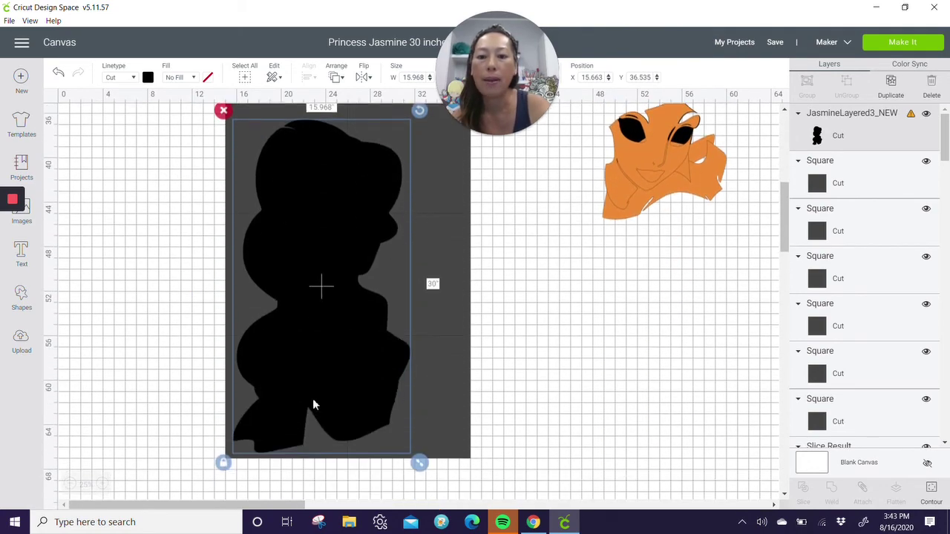
Step: Slice the silhouette with each grey 11-inch square in turn, from lower-left to right-hand squares
click(153, 384)
drag(160, 377, 280, 449)
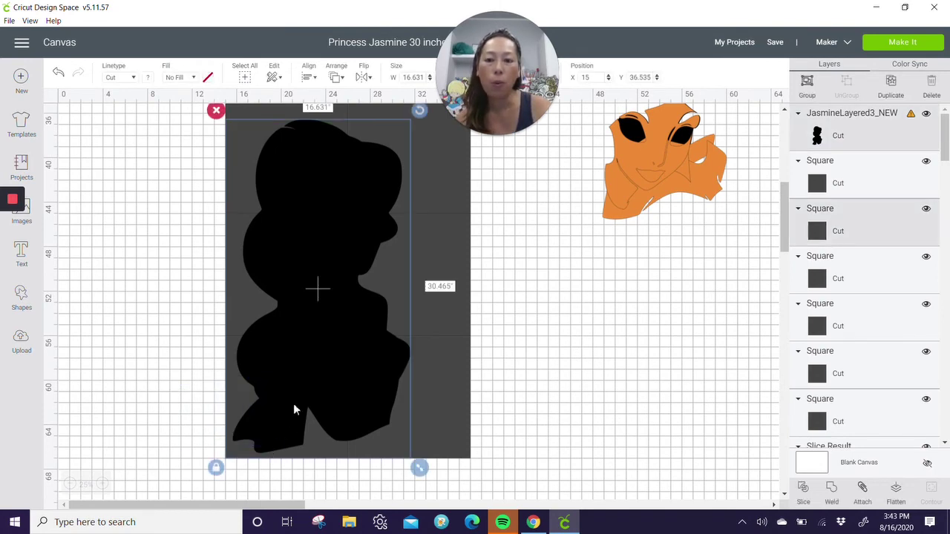
click(804, 490)
drag(181, 243, 282, 295)
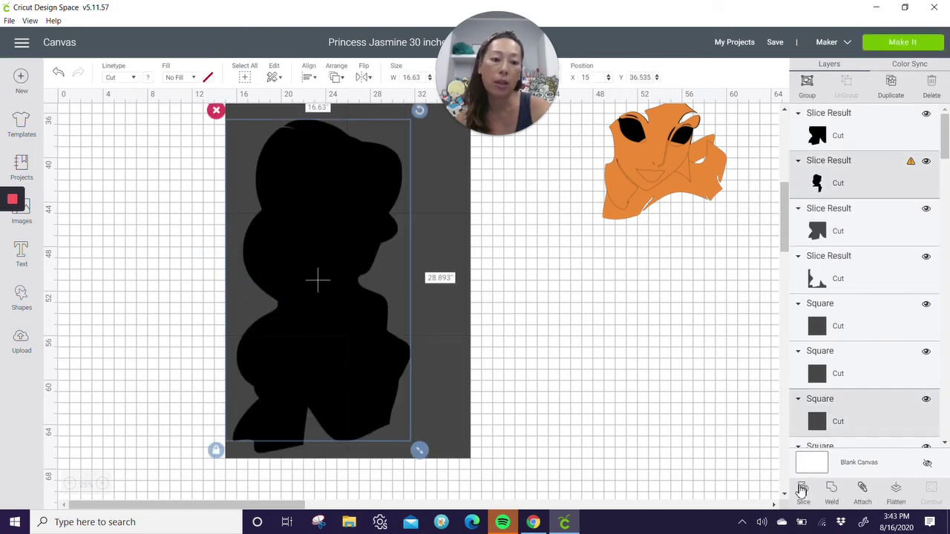
click(803, 490)
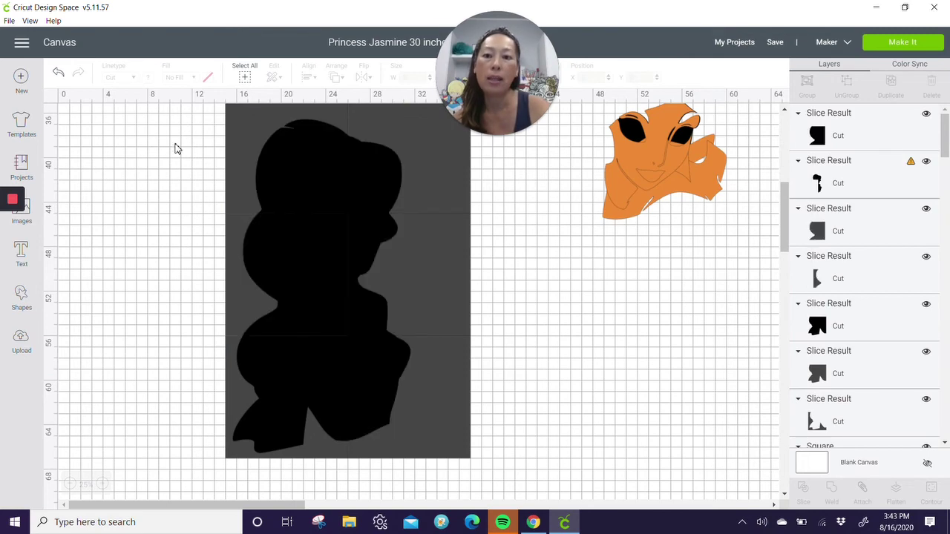
drag(175, 145, 306, 188)
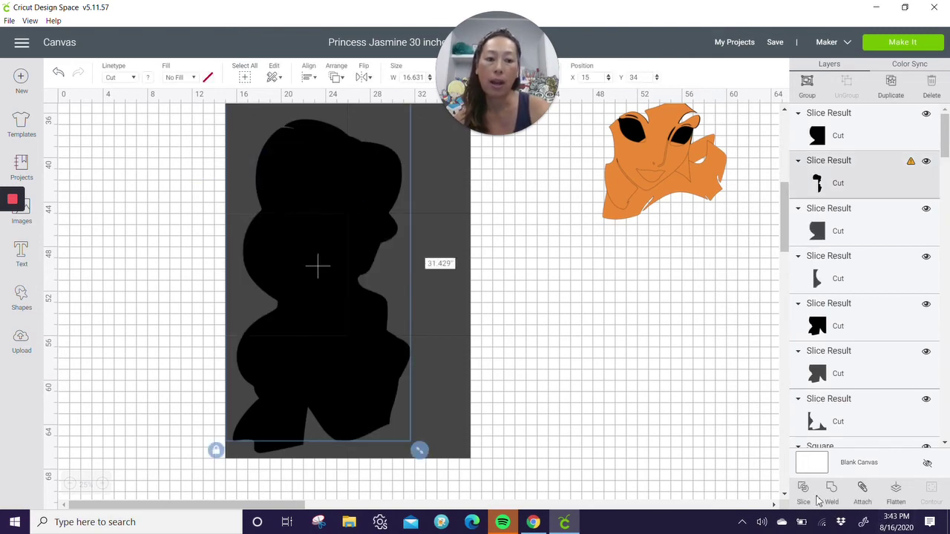
click(803, 491)
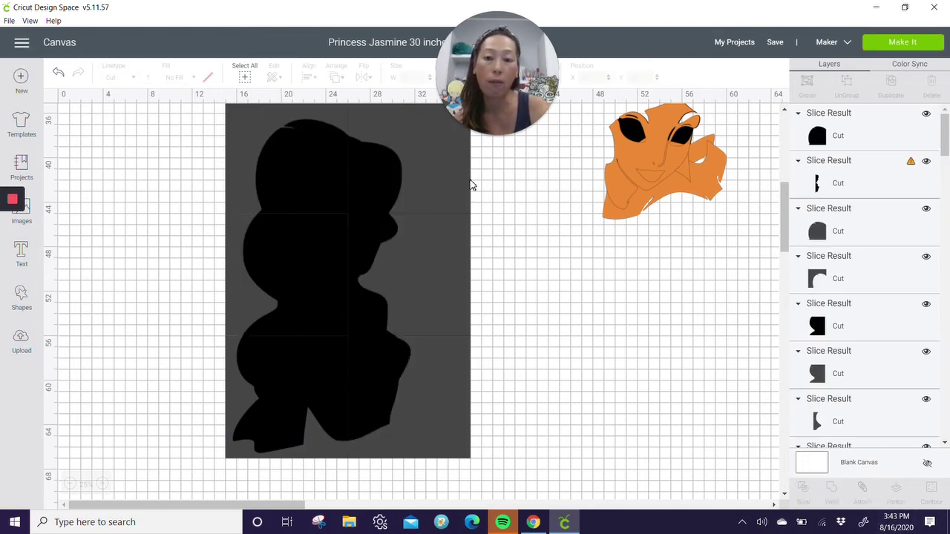
drag(517, 164, 360, 193)
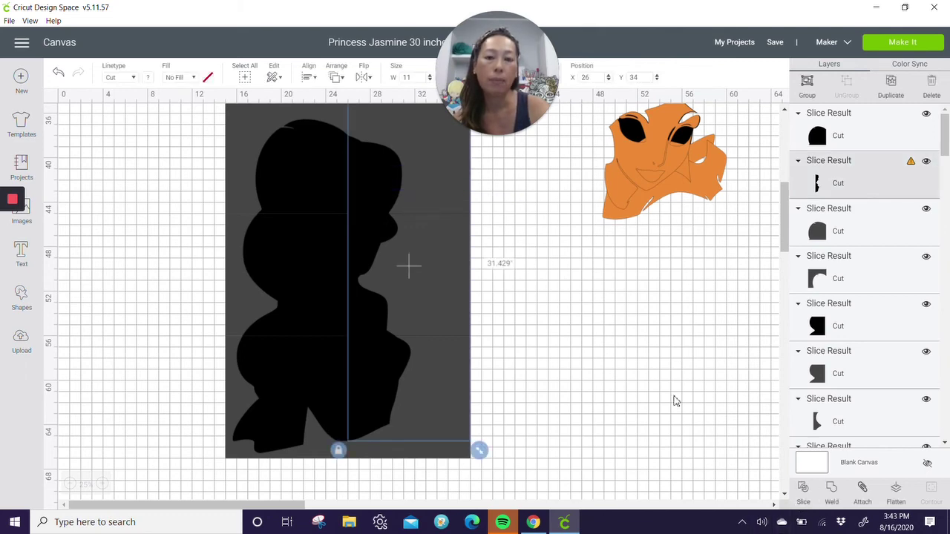
key(Delete)
key(ctrl+z)
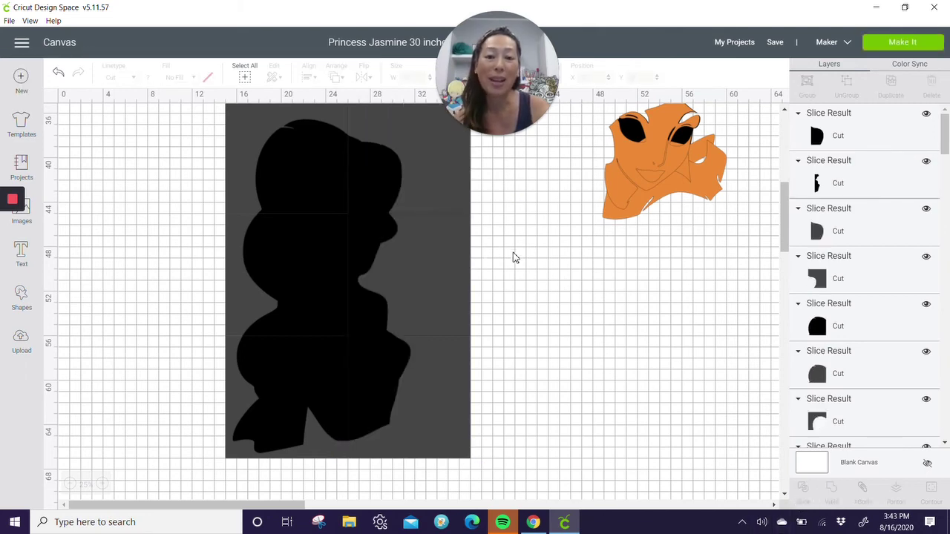
drag(513, 248, 408, 327)
click(803, 489)
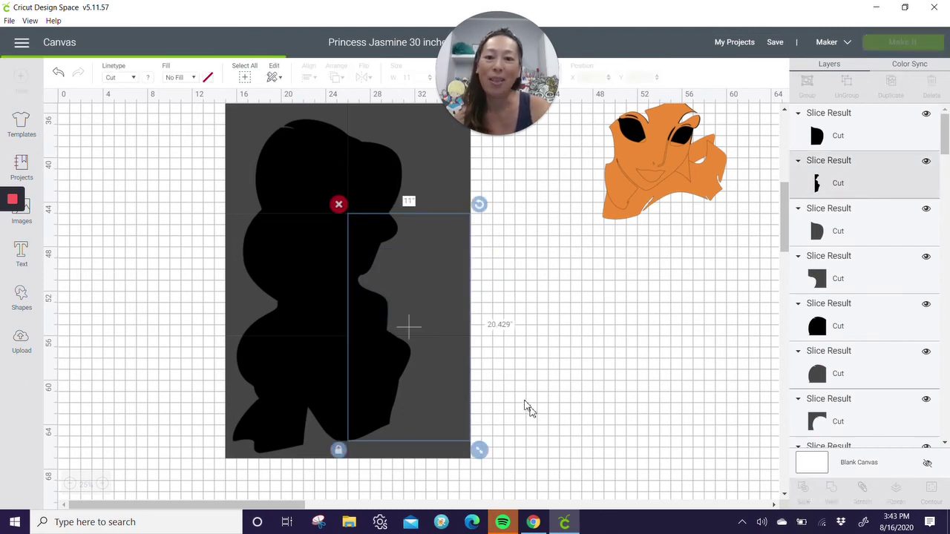
Step: Move the six black sliced pieces off the grey squares to the right of the sheet
drag(508, 377, 424, 408)
drag(383, 366, 685, 371)
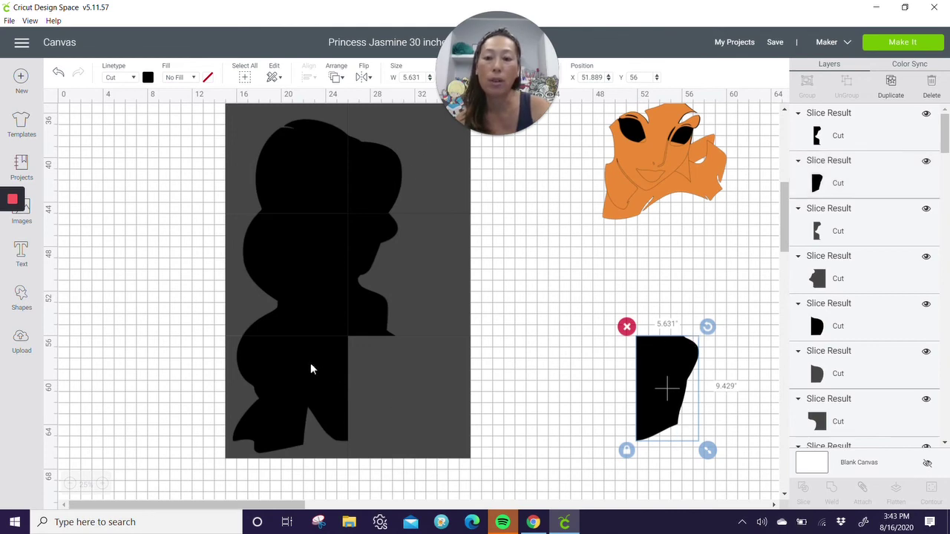
drag(310, 361, 592, 371)
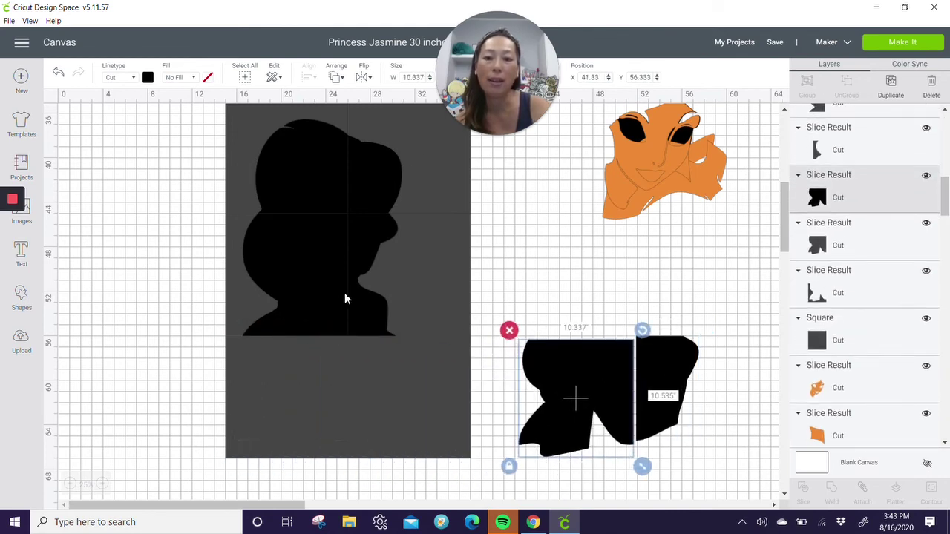
drag(346, 291, 605, 294)
click(369, 227)
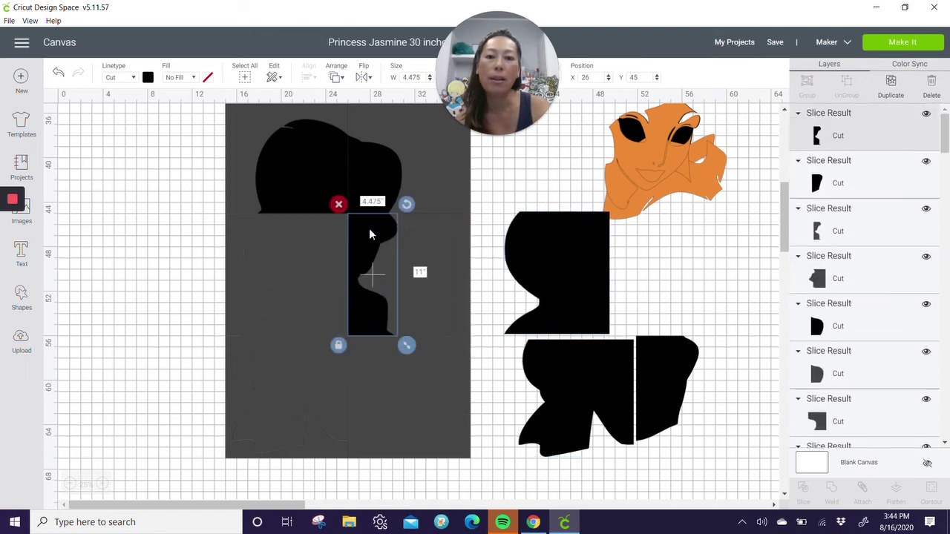
drag(371, 228, 711, 237)
drag(378, 171, 661, 162)
drag(319, 156, 577, 150)
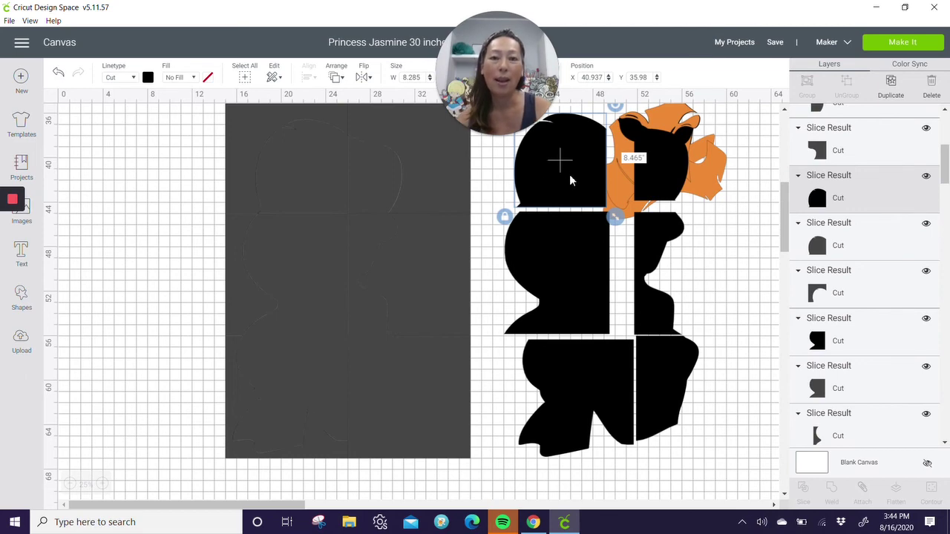
click(197, 157)
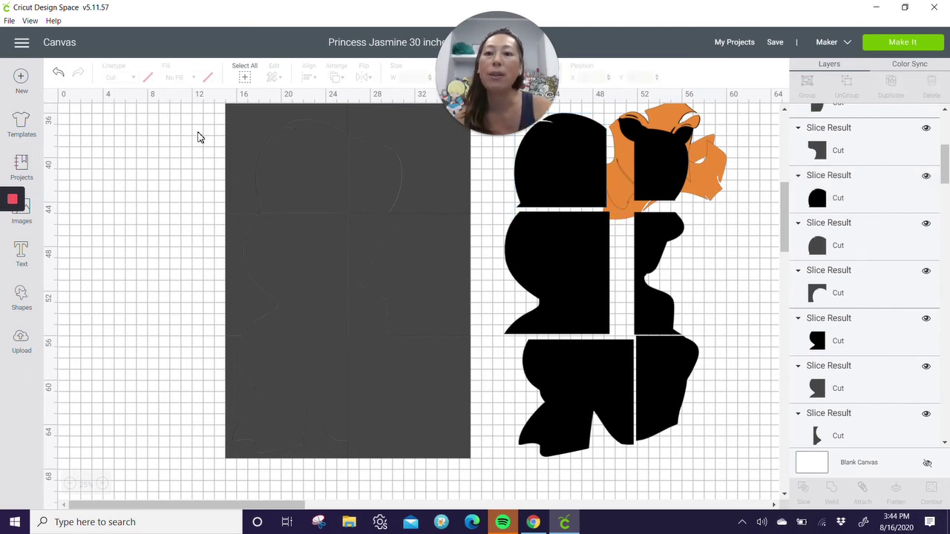
Step: Box-select and delete all leftover grey squares, then scroll up to view the Jasmine layers
drag(198, 117, 445, 458)
key(Delete)
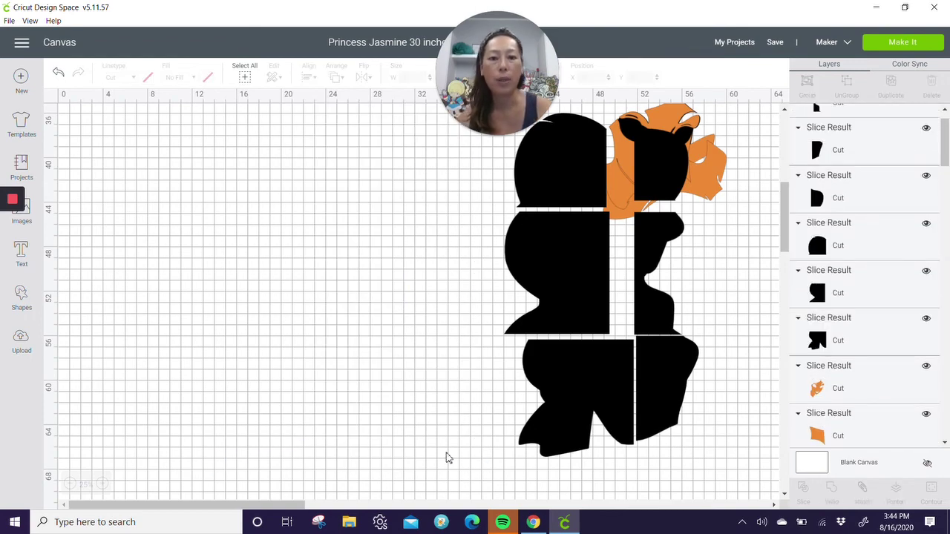
scroll(446, 455, up, 5)
scroll(447, 454, up, 3)
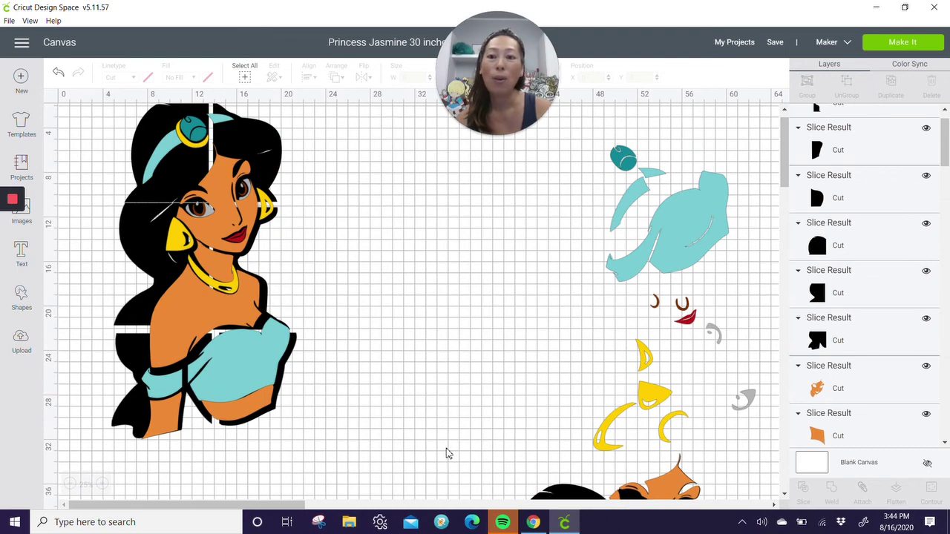
scroll(447, 454, down, 1)
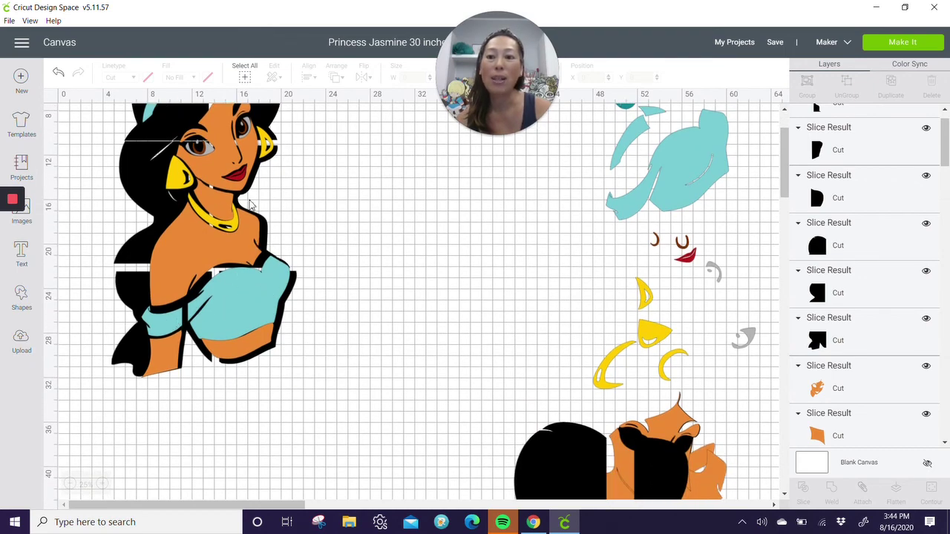
scroll(204, 188, up, 2)
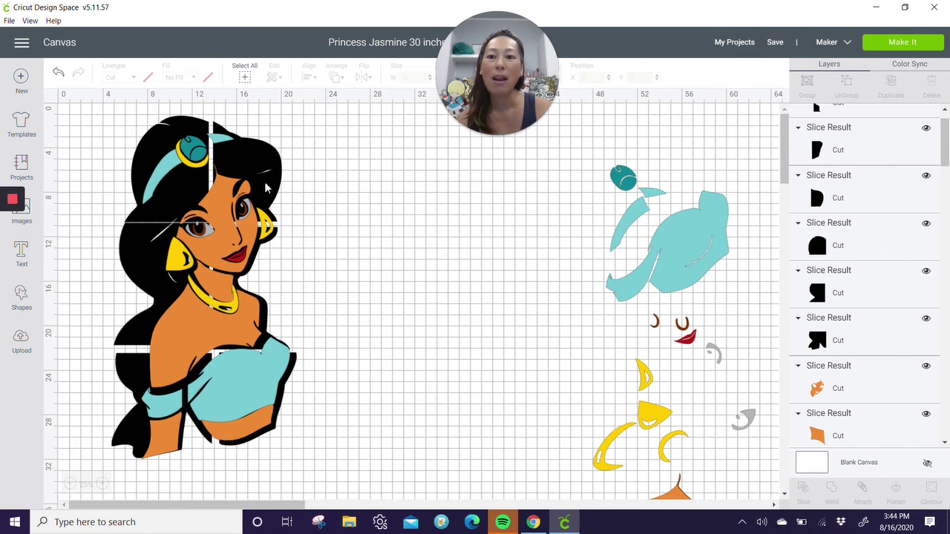